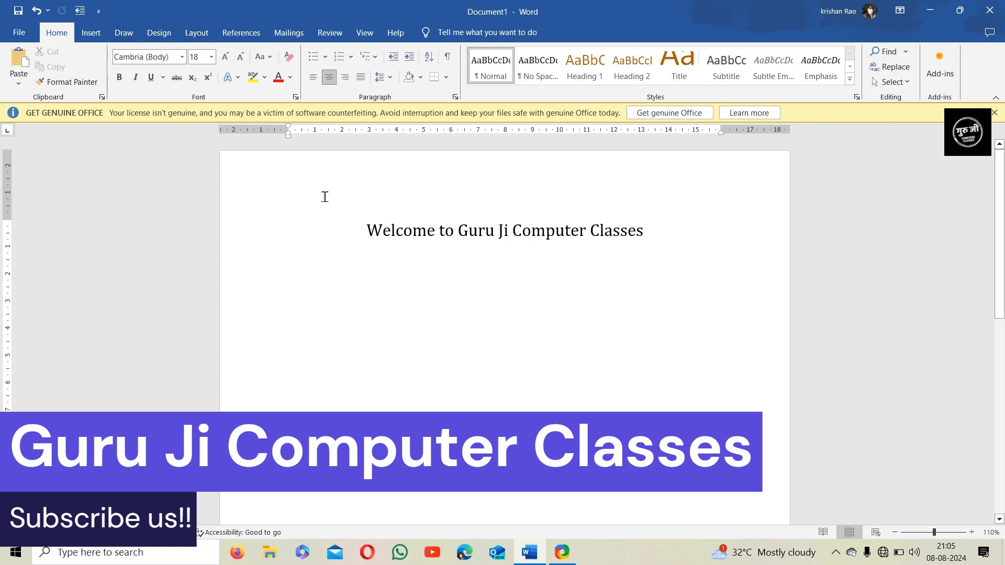
Step: Preview the built-in style sets and the document themes on the welcome line without applying any
click(166, 42)
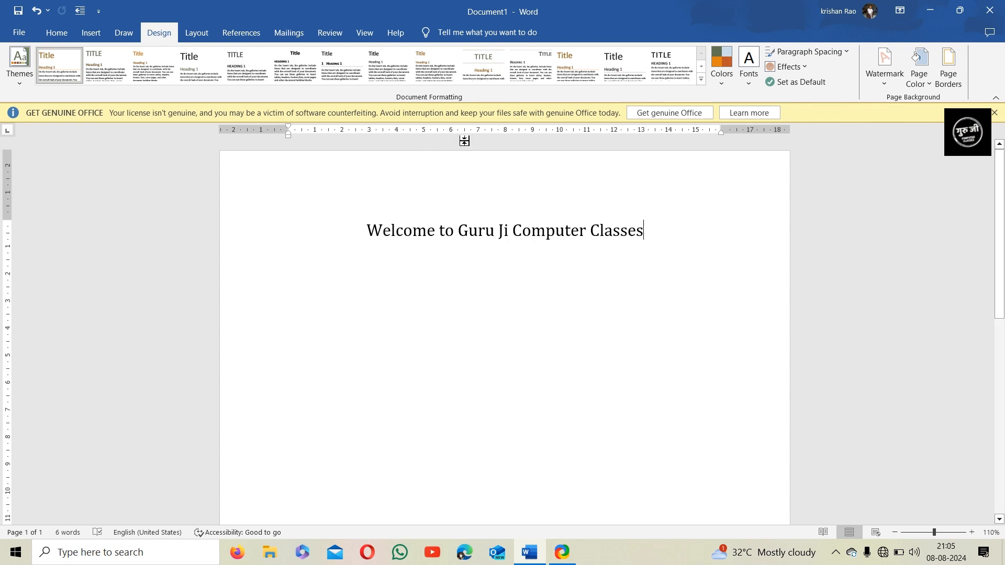
click(703, 87)
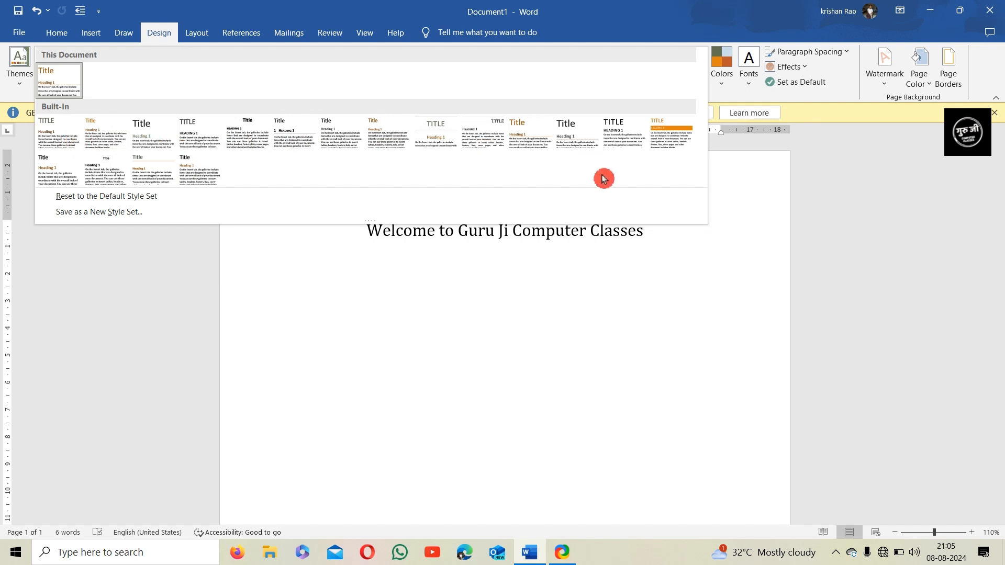
click(605, 281)
click(23, 84)
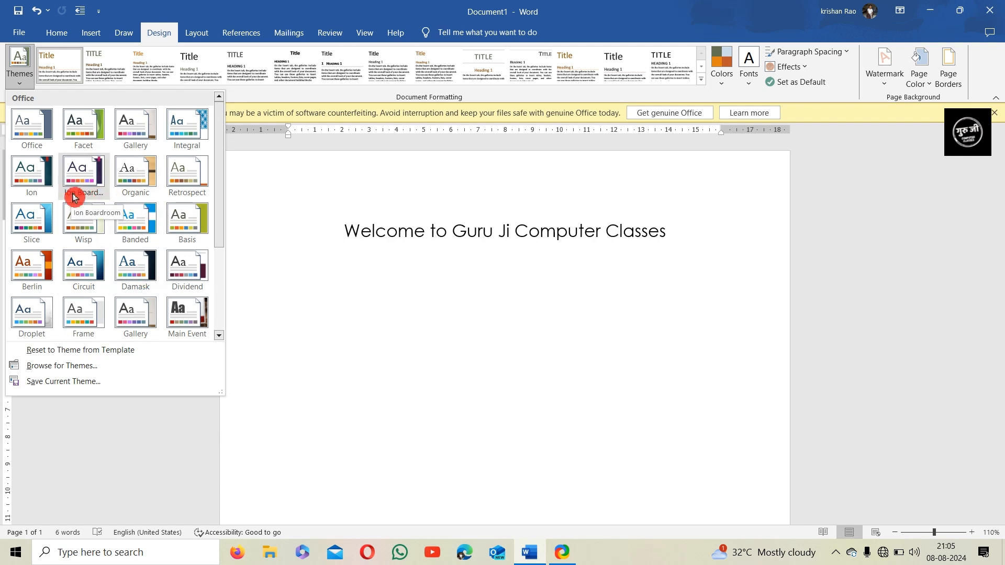
click(279, 280)
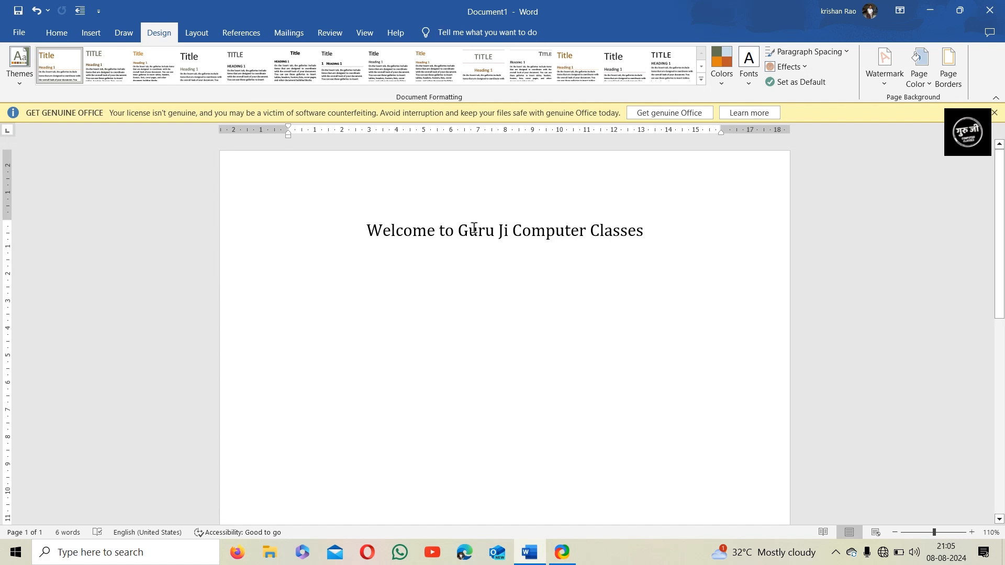
Step: Delete the line "Welcome to Guru Ji Computer Classes" from the document
key(BackSpace)
key(BackSpace)
key(BackSpace)
key(BackSpace)
key(BackSpace)
key(BackSpace)
key(BackSpace)
key(BackSpace)
key(BackSpace)
key(BackSpace)
key(BackSpace)
key(BackSpace)
key(BackSpace)
key(BackSpace)
key(BackSpace)
key(BackSpace)
key(BackSpace)
key(BackSpace)
key(BackSpace)
key(BackSpace)
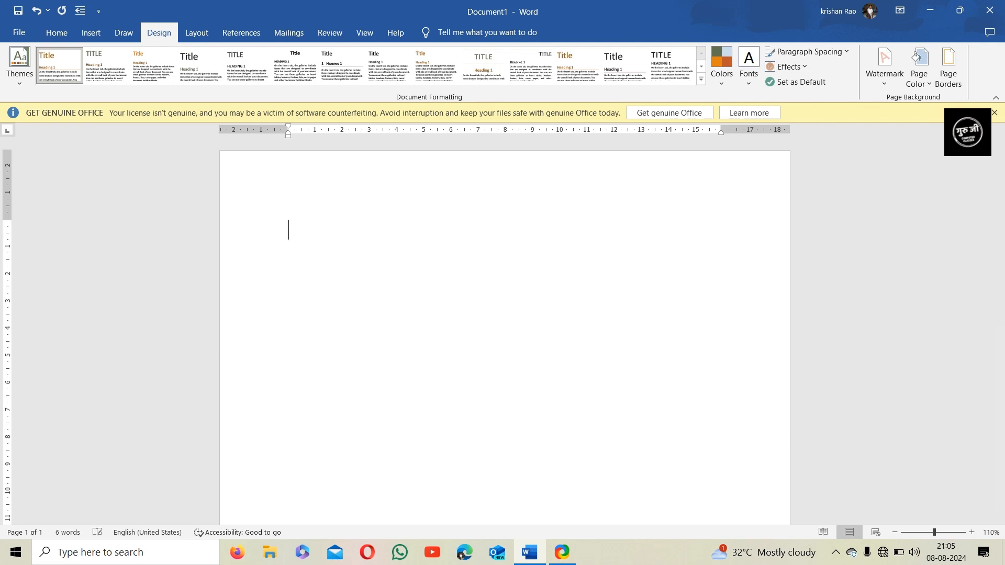
Step: Generate sample paragraphs in the empty document with =rand()
text(=rand)
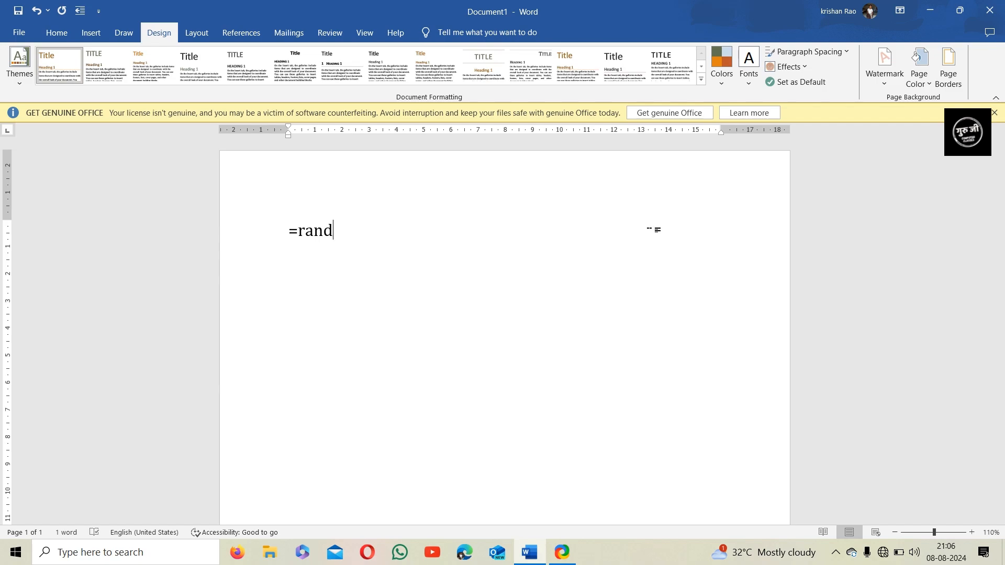
text(())
key(Return)
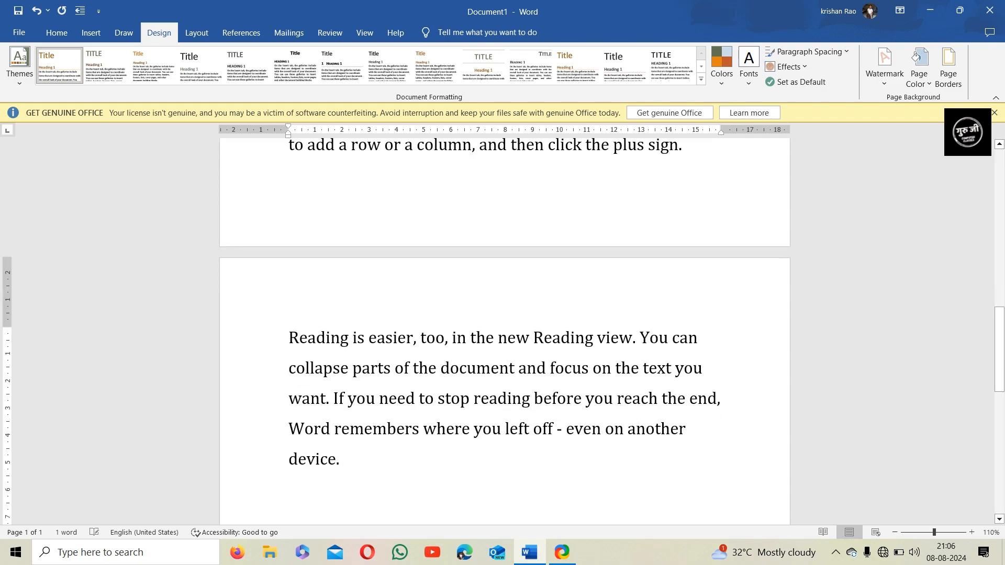
scroll(643, 198, up, 10)
scroll(603, 257, up, 2)
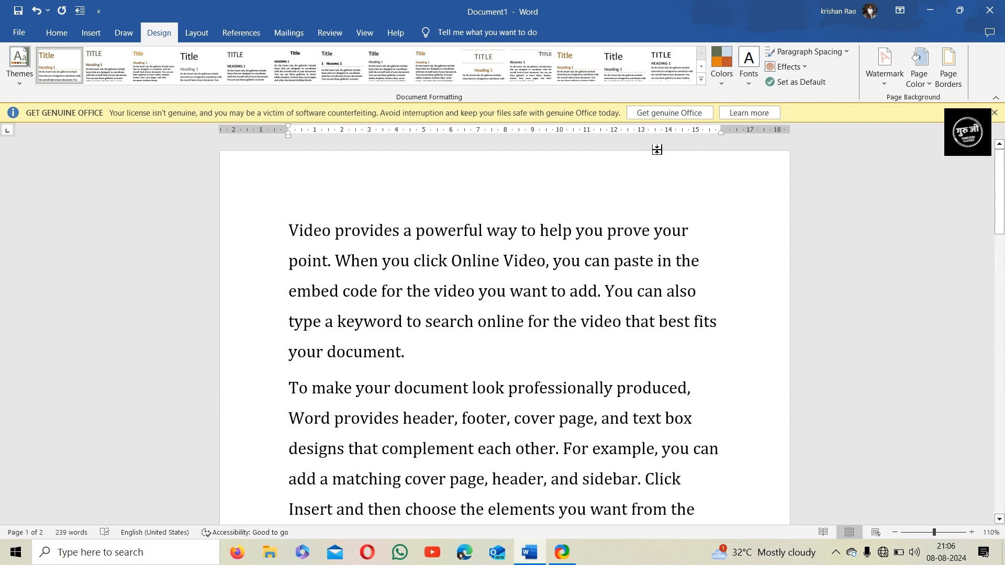
Step: Preview the built-in style sets and the themes on the sample paragraphs without applying any
click(701, 83)
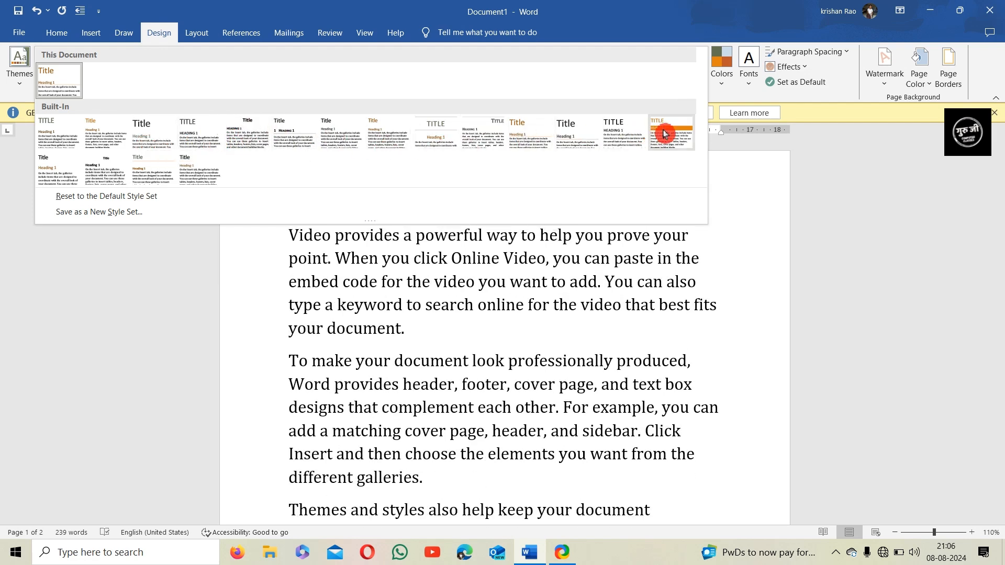
click(724, 173)
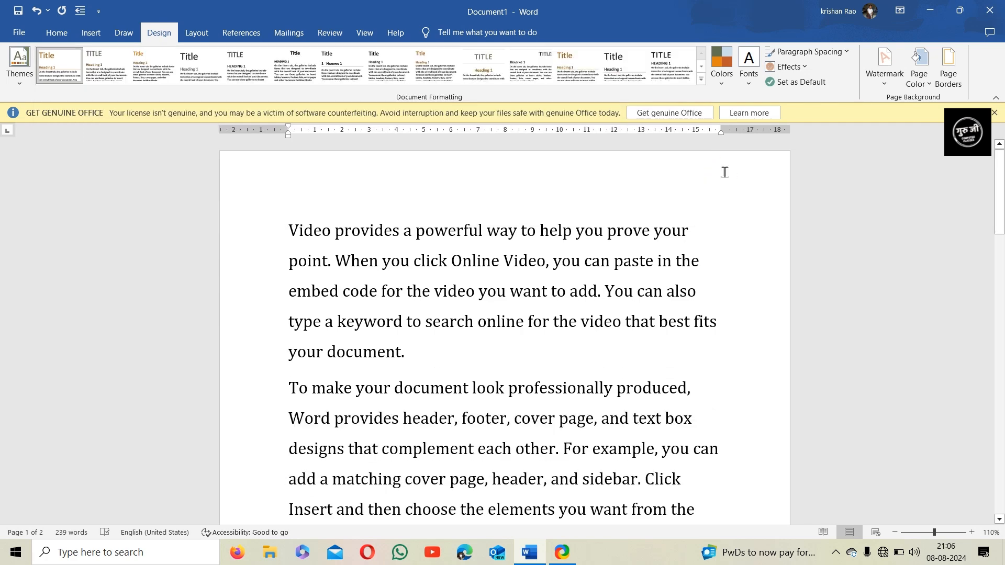
click(32, 85)
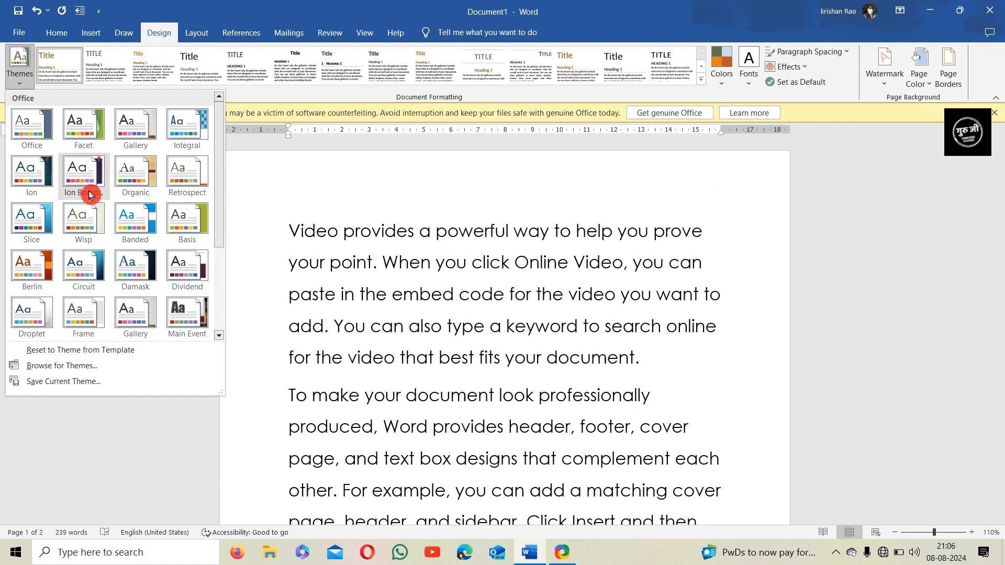
click(404, 204)
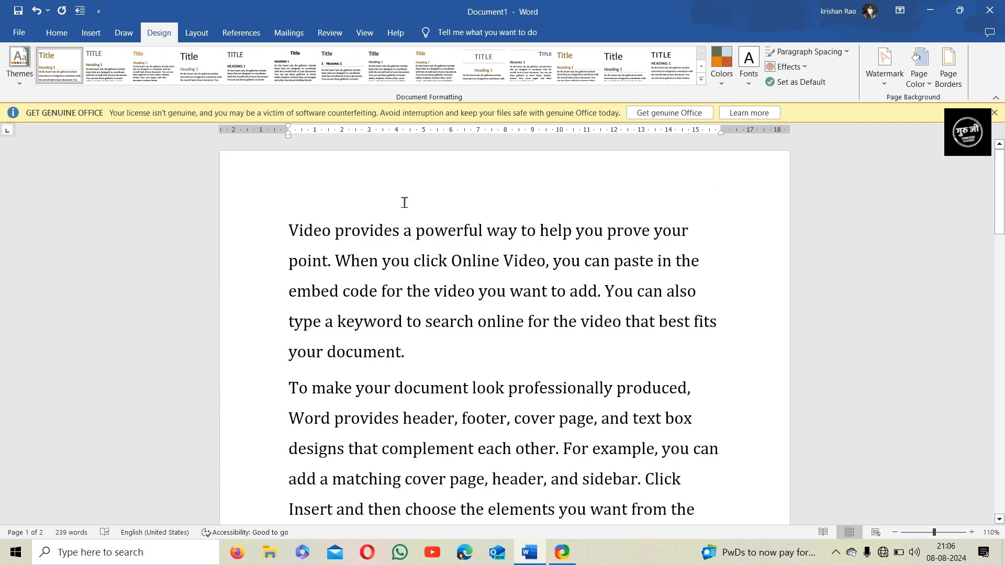
Step: Dismiss the licence banner and replace all the sample text with the copied text starting "From: Guru Ji Computer classes"
click(994, 113)
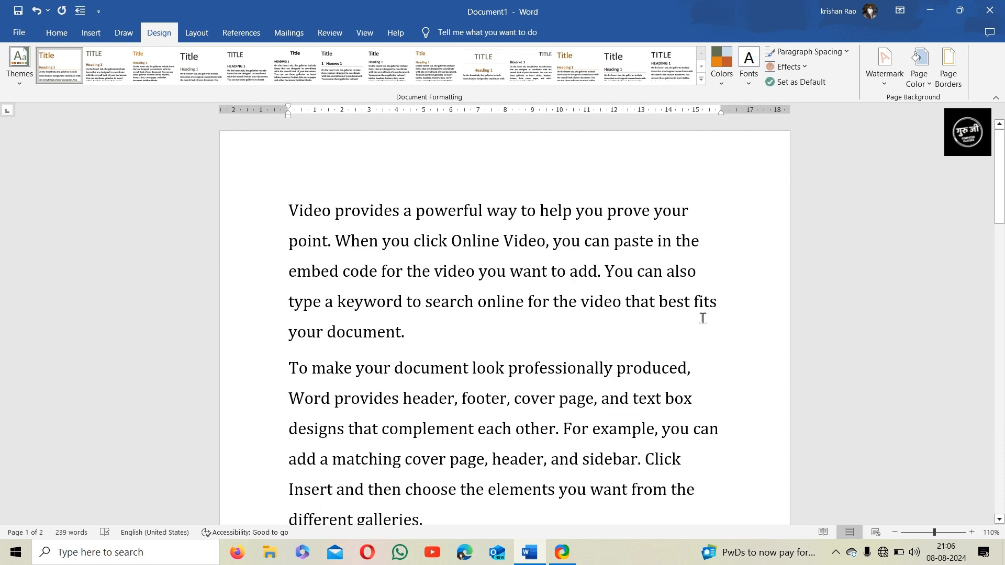
key(ctrl+a)
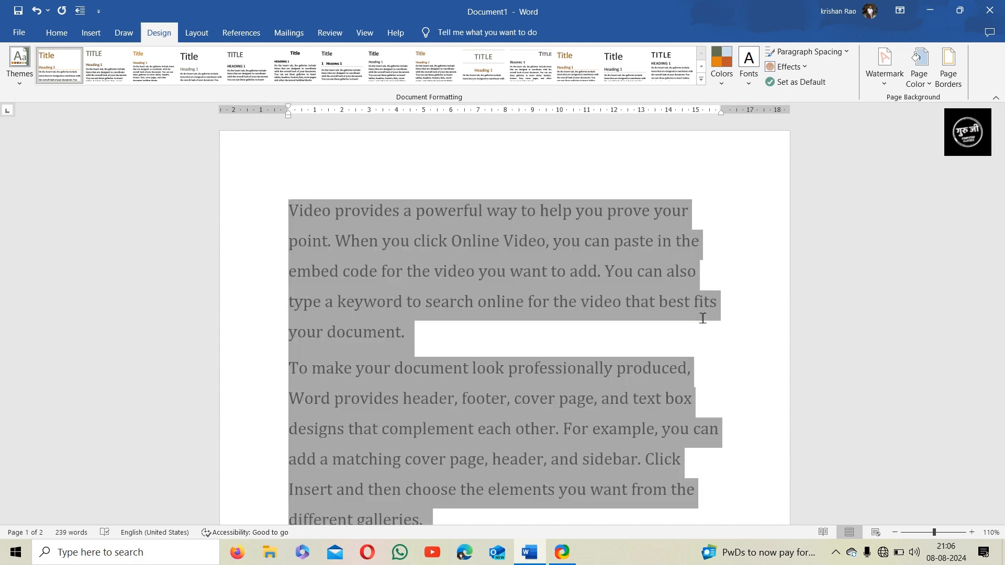
key(Delete)
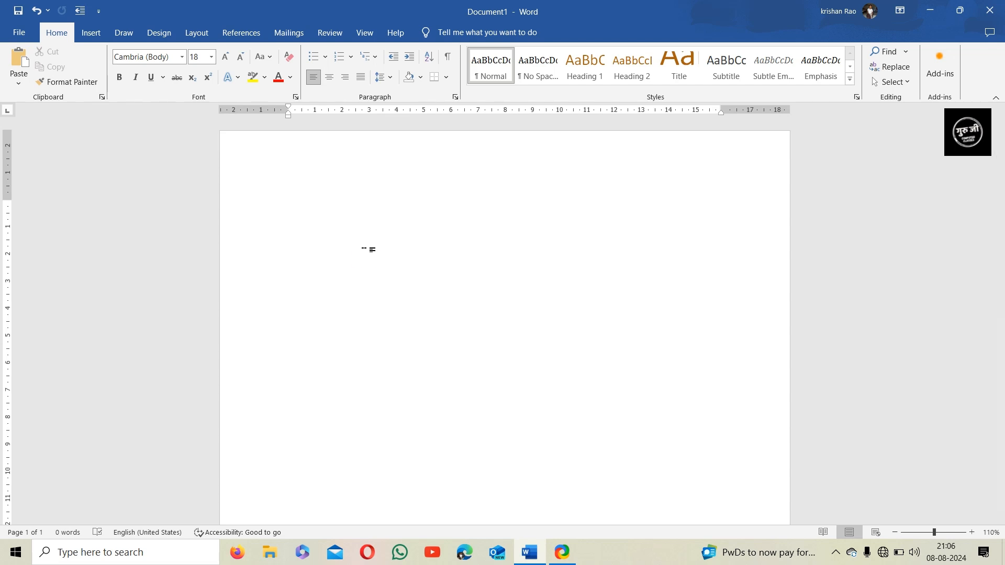
key(ctrl+v)
scroll(365, 253, up, 5)
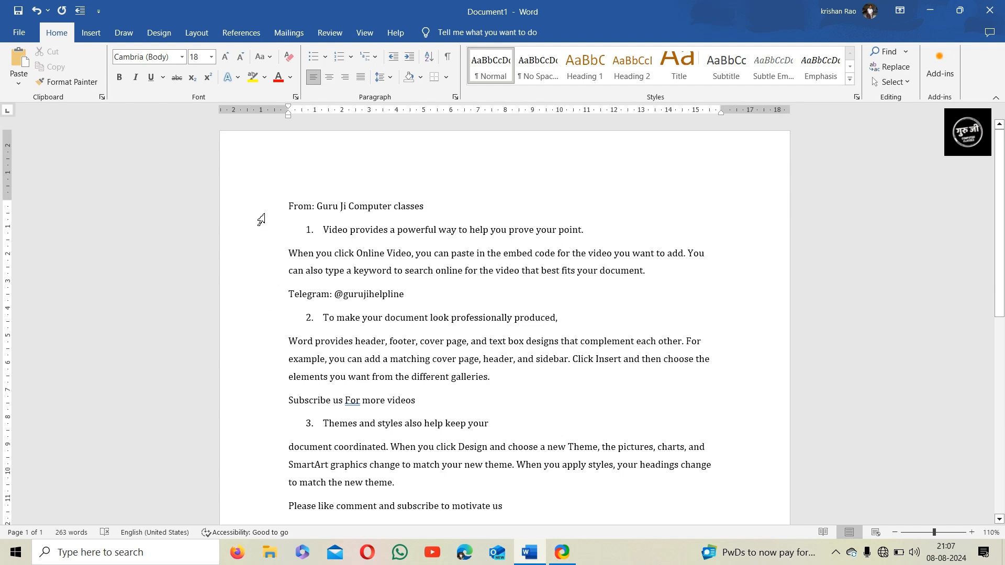
Step: Preview the style sets and themes such as Banded on the pasted text without applying any
click(151, 38)
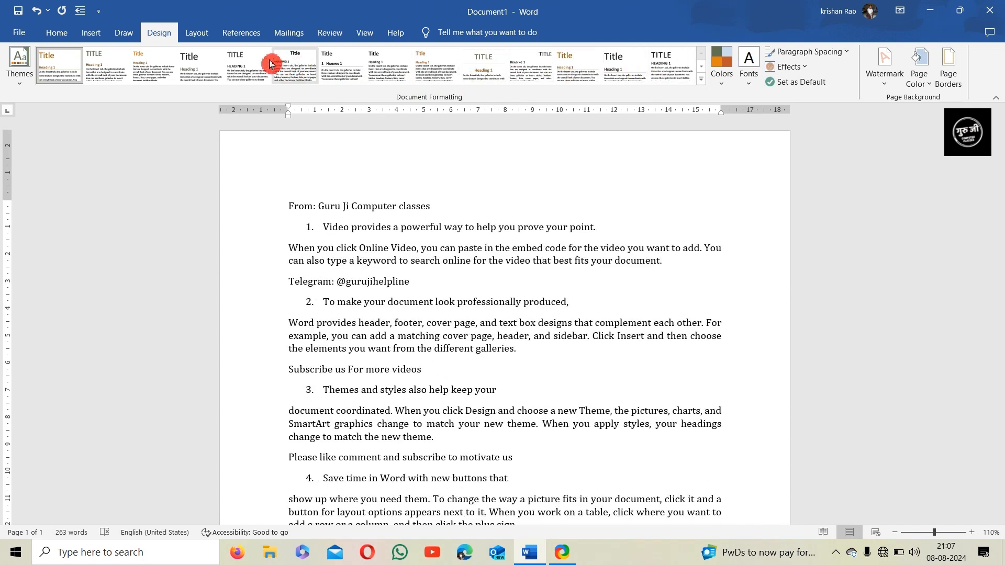
click(21, 78)
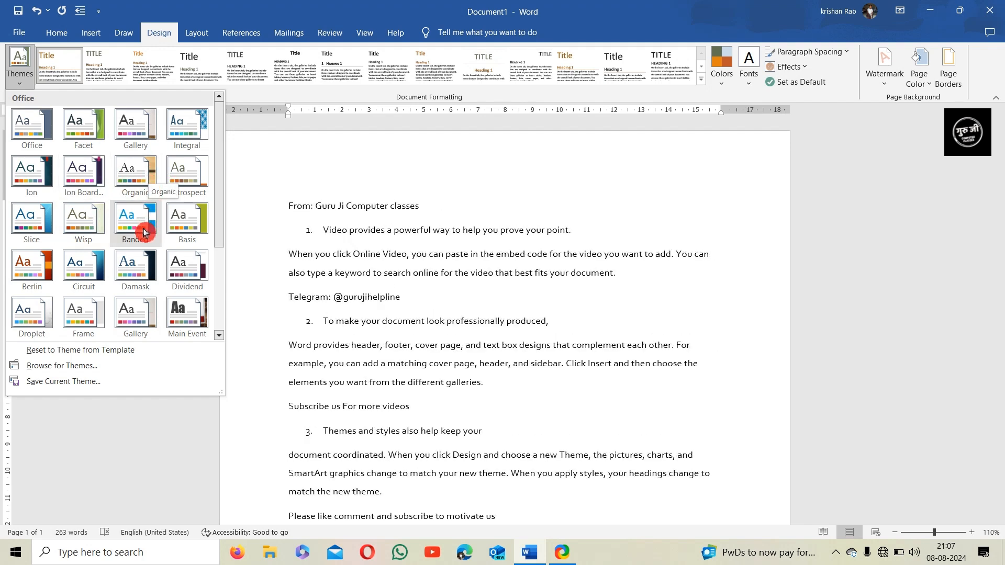
click(544, 409)
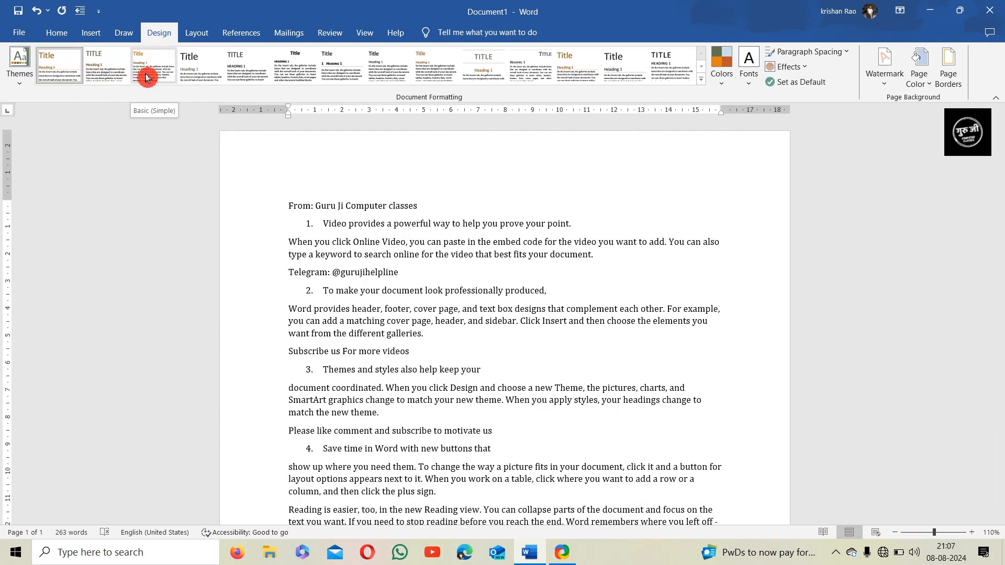
Step: Apply the Subtitle style to the "From", "Telegram", "Subscribe us" and "Please like comment" lines together
click(59, 32)
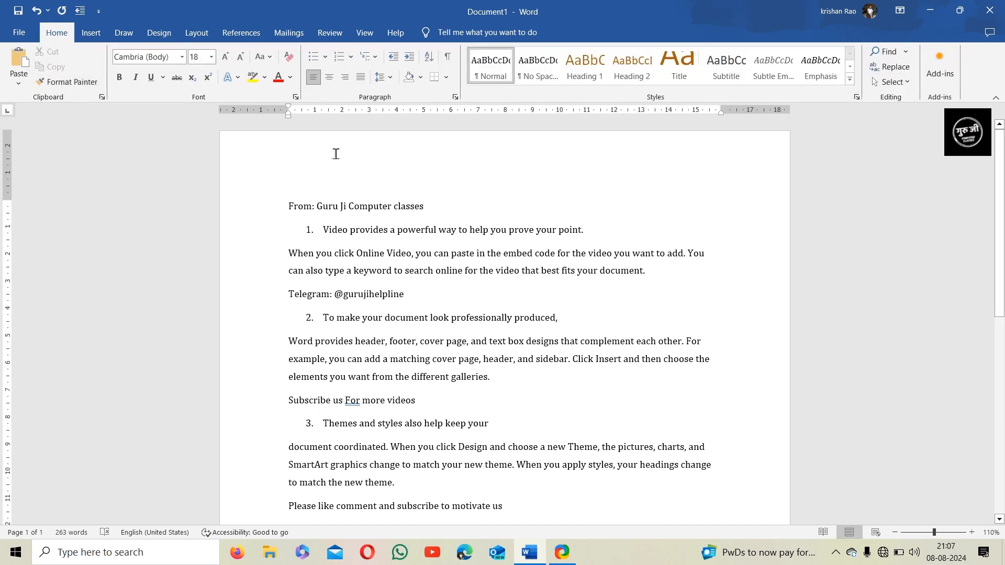
click(268, 213)
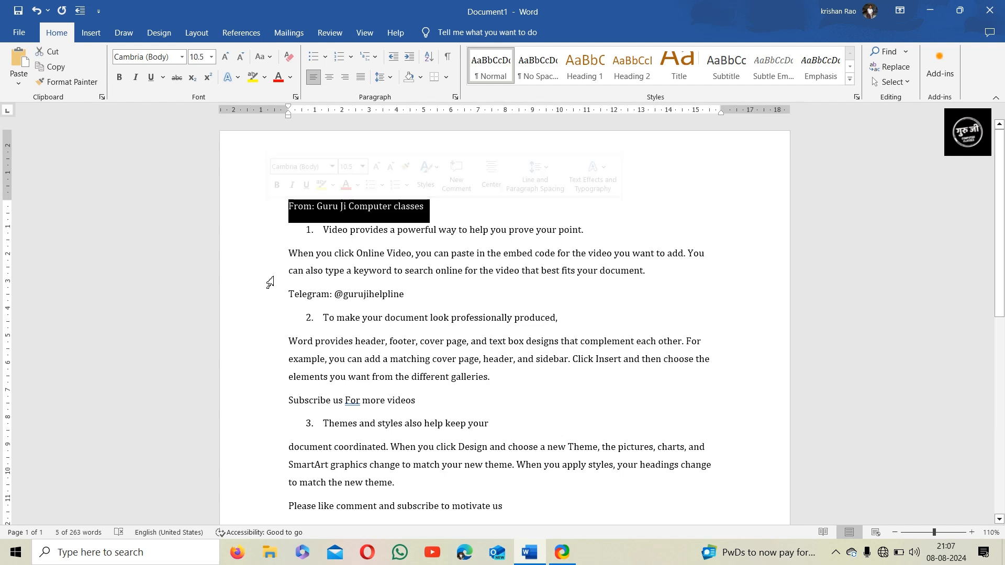
ctrl+click(270, 306)
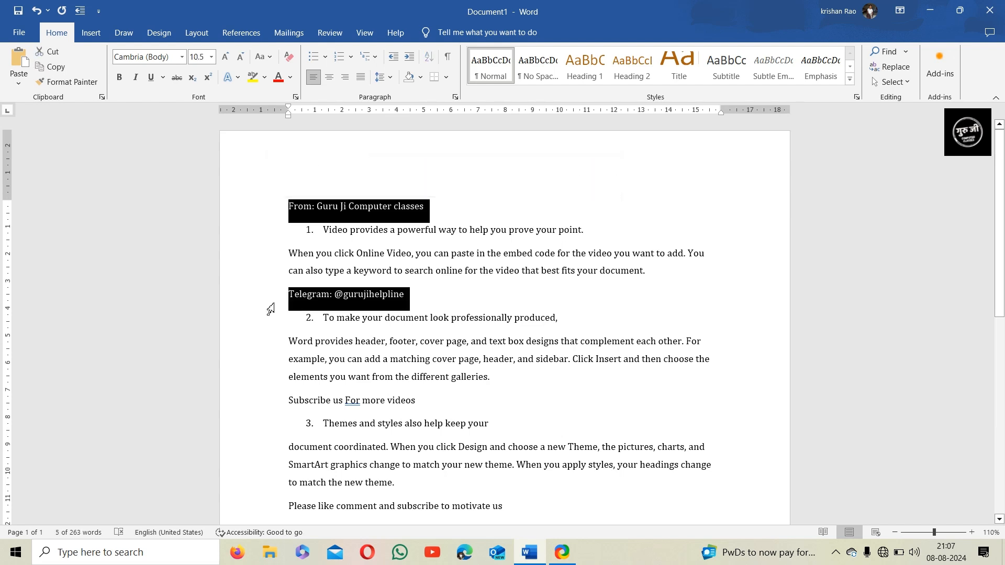
ctrl+click(269, 414)
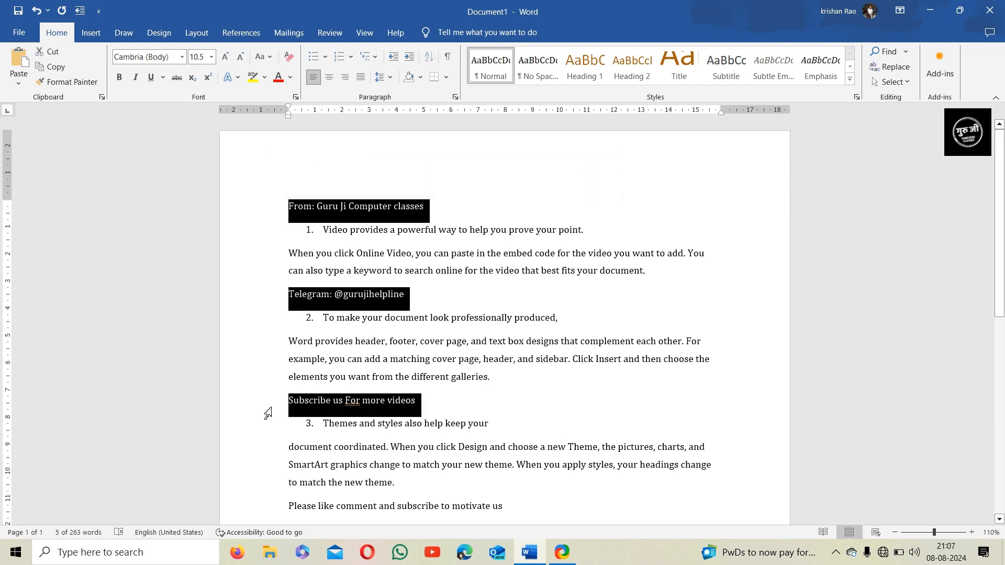
ctrl+click(260, 517)
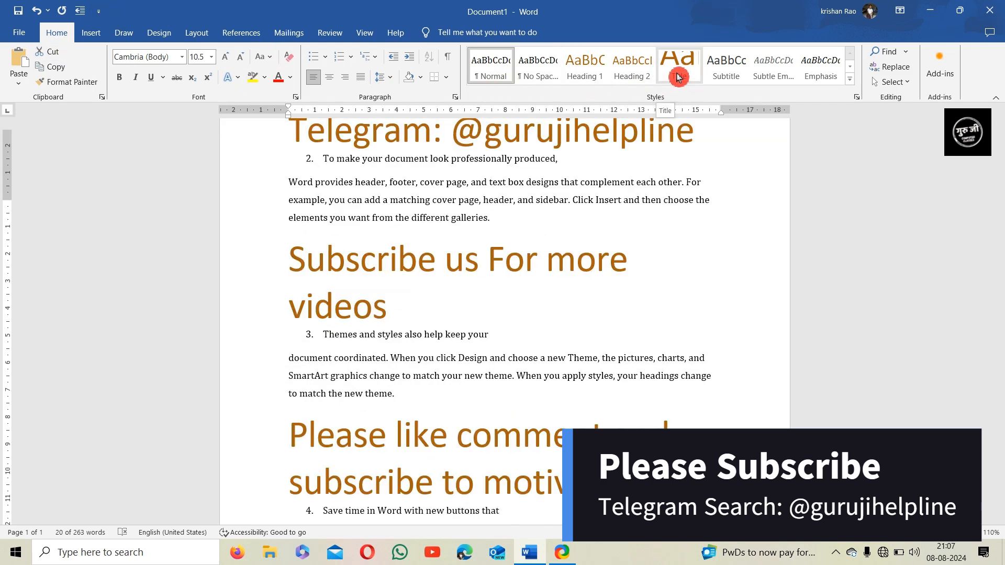
click(717, 76)
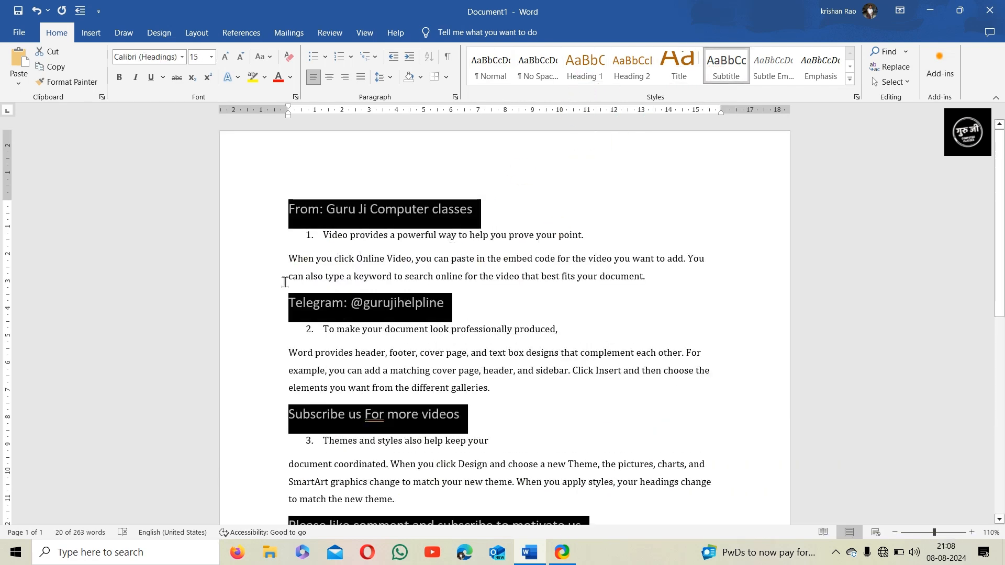
Step: Apply the Heading 1 style to the four numbered lines, from "Video provides" to "Save time in Word"
click(278, 243)
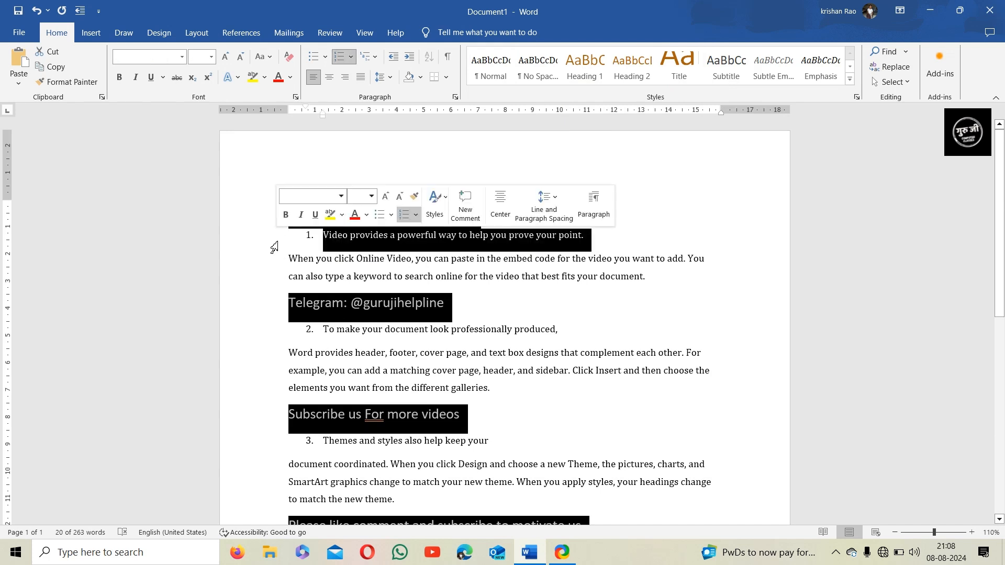
ctrl+click(276, 334)
ctrl+click(279, 448)
scroll(280, 448, down, 1)
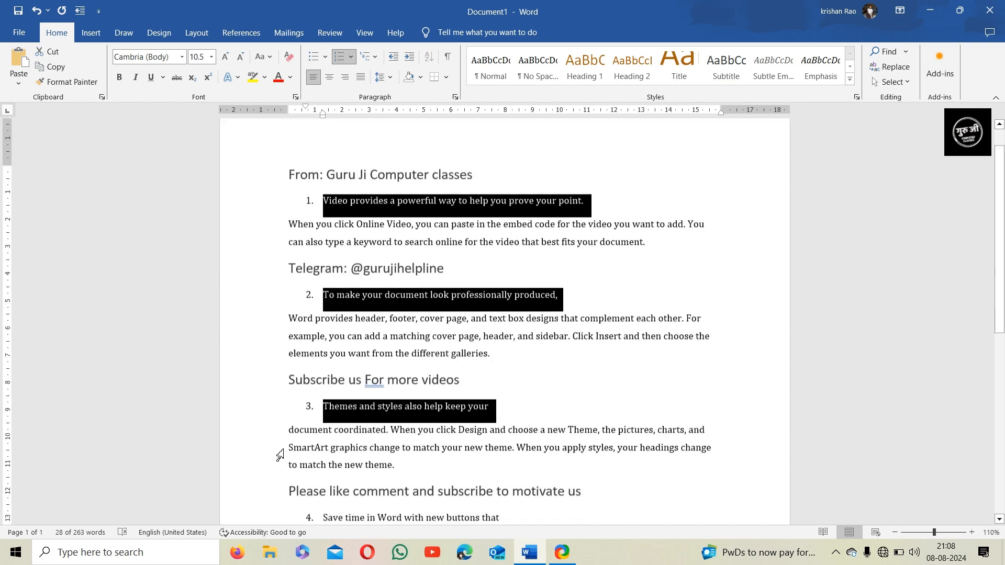
ctrl+click(274, 518)
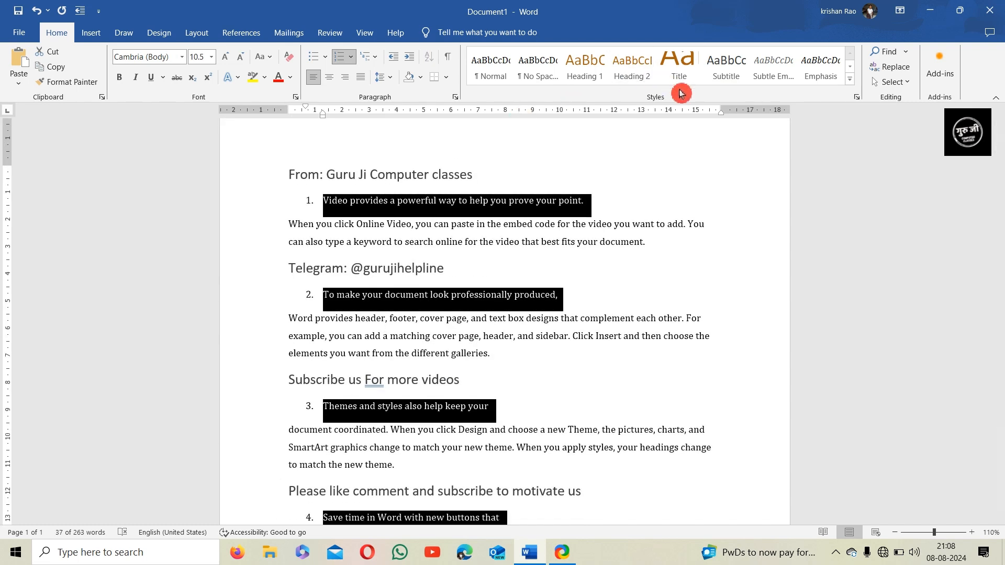
click(598, 76)
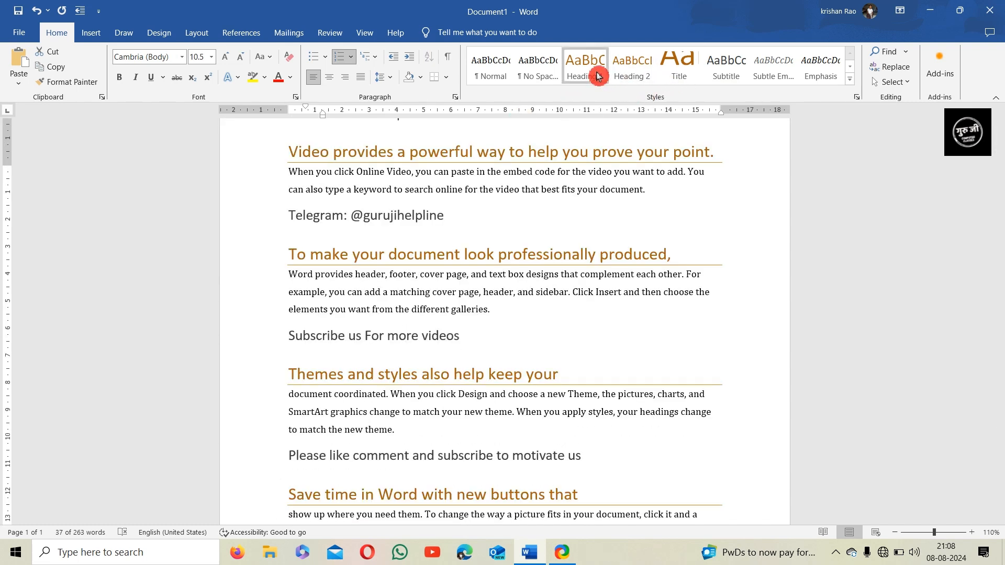
scroll(311, 269, up, 1)
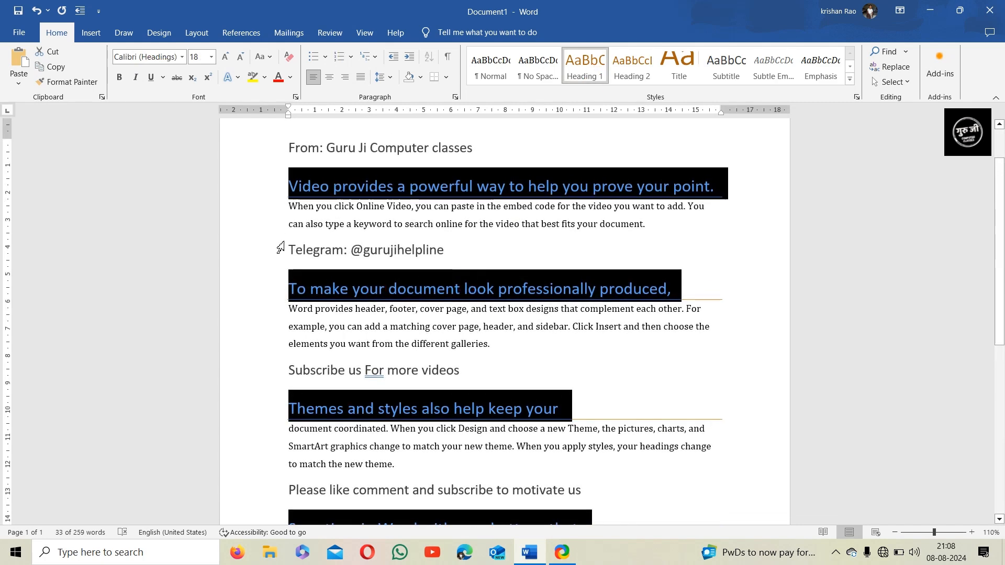
Step: Apply the Subtle Emphasis style to the four body paragraphs directly below the headings and clear the selection
click(276, 224)
click(271, 214)
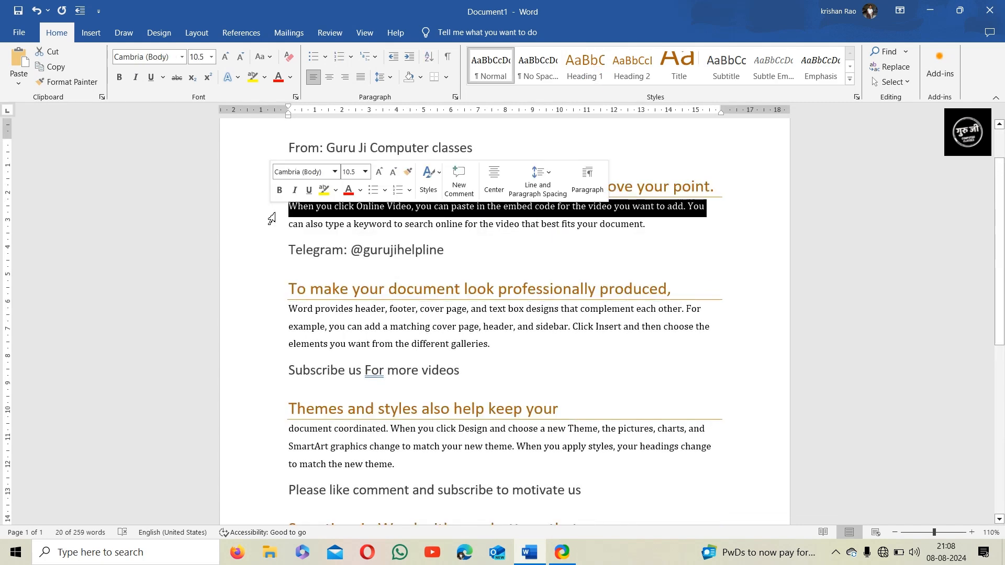
drag(270, 226, 274, 246)
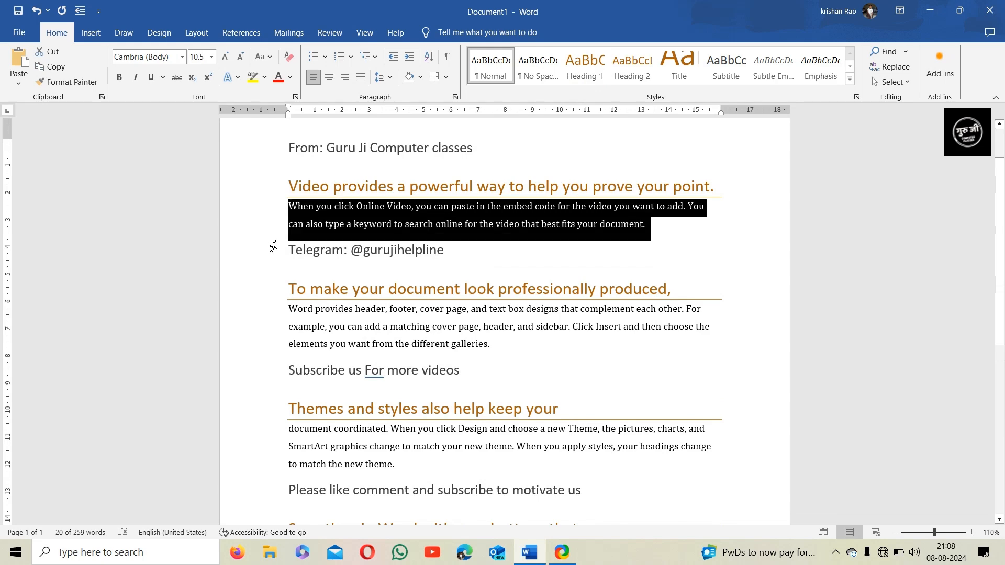
drag(272, 317, 266, 352)
drag(264, 442, 268, 494)
scroll(257, 466, down, 2)
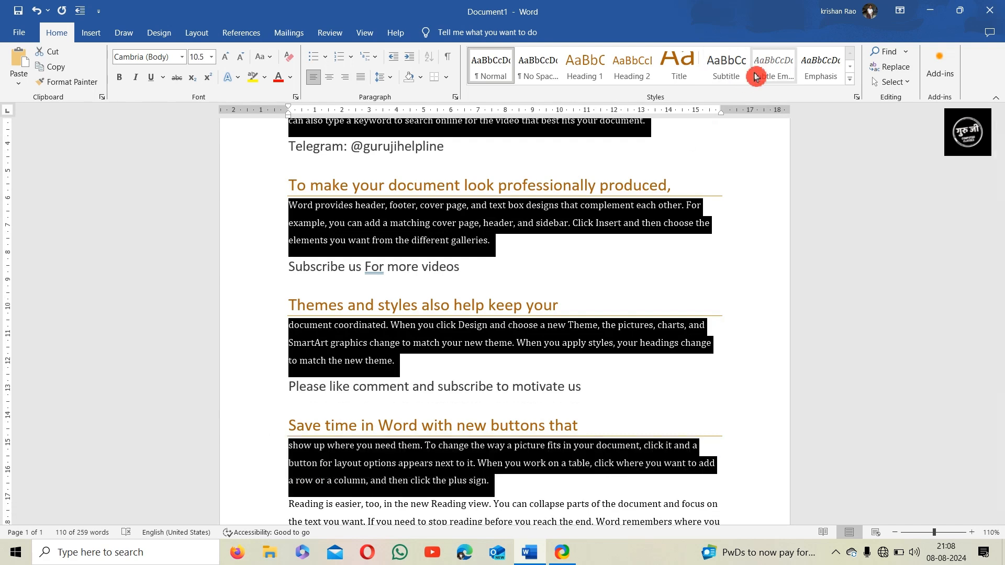
click(775, 72)
scroll(568, 280, up, 3)
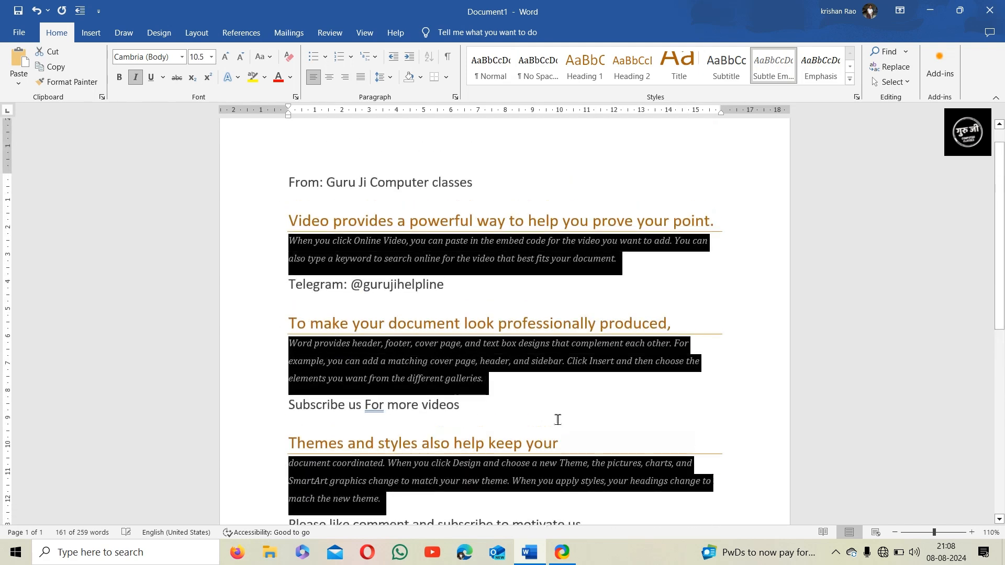
click(559, 398)
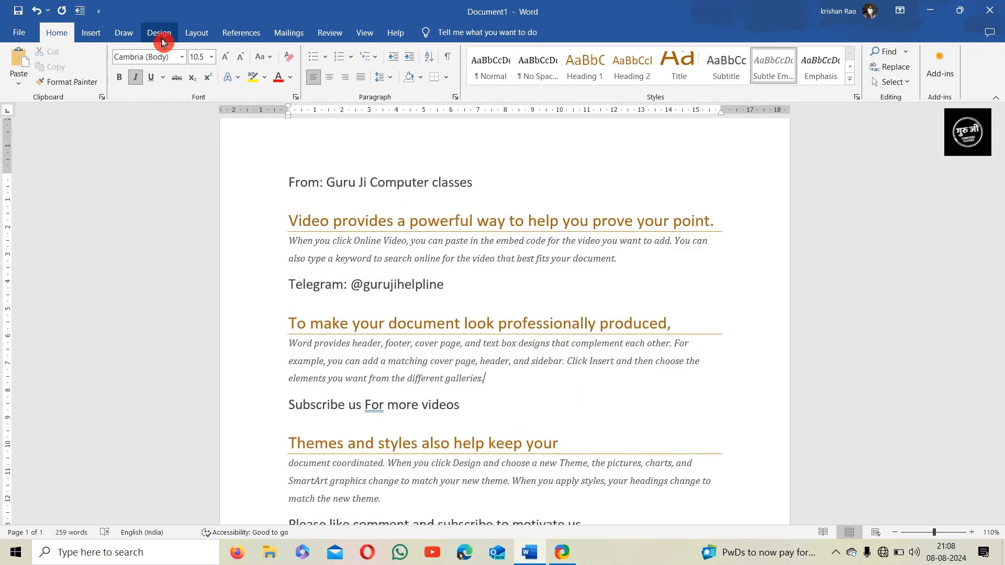
Step: Apply the built-in Shaded style set to the document and check the result down the page
click(160, 35)
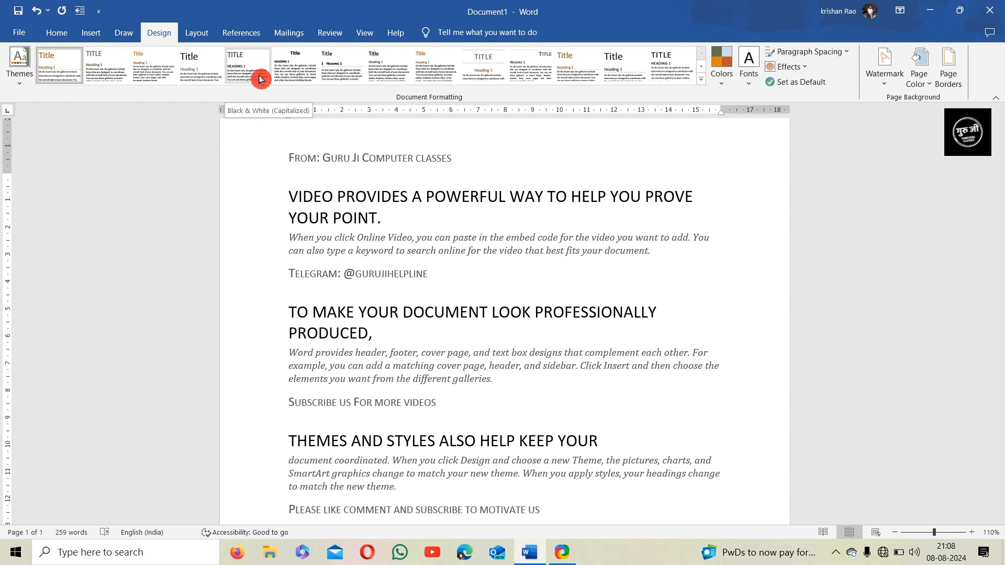
click(26, 79)
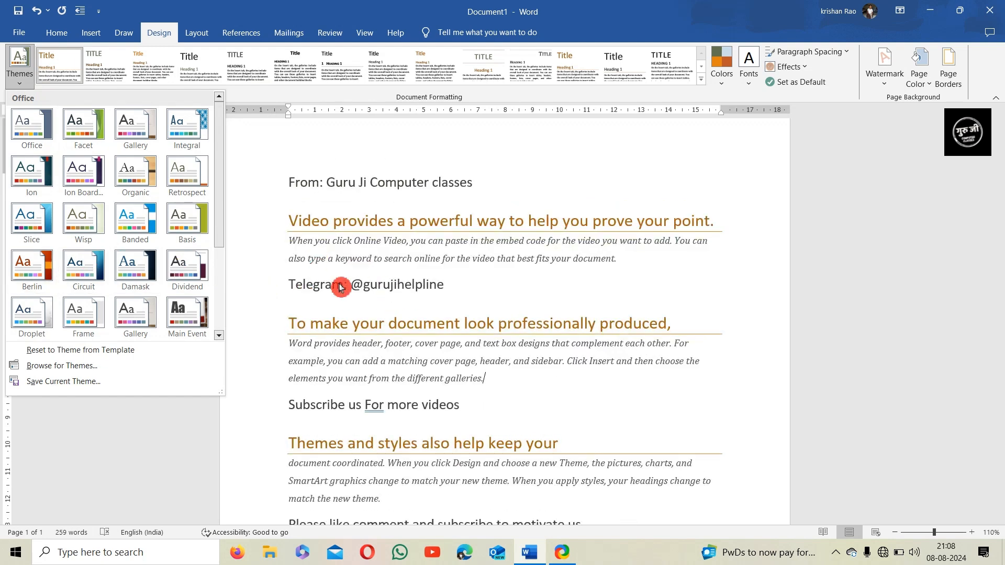
click(701, 78)
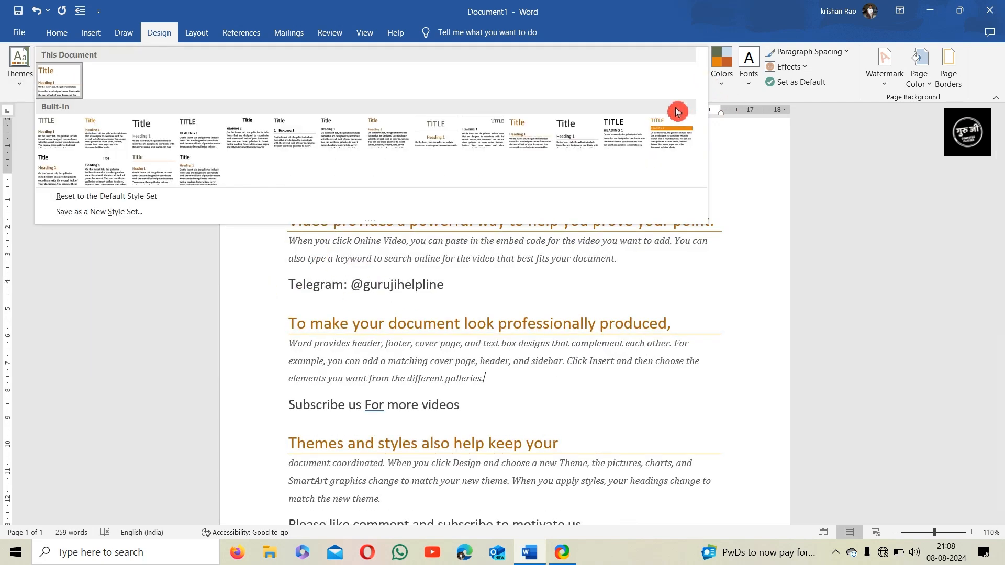
click(662, 147)
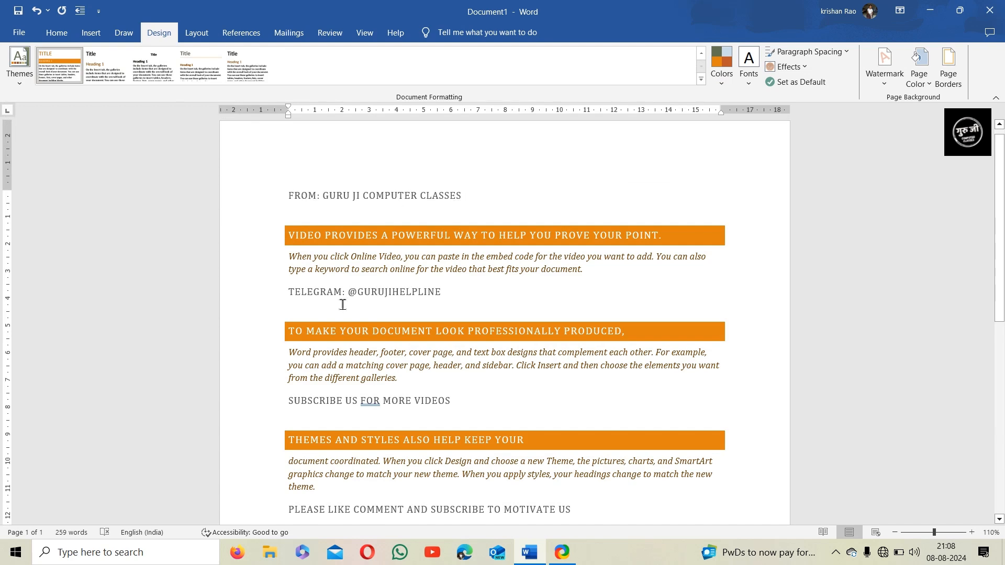
scroll(442, 340, down, 3)
scroll(446, 365, up, 4)
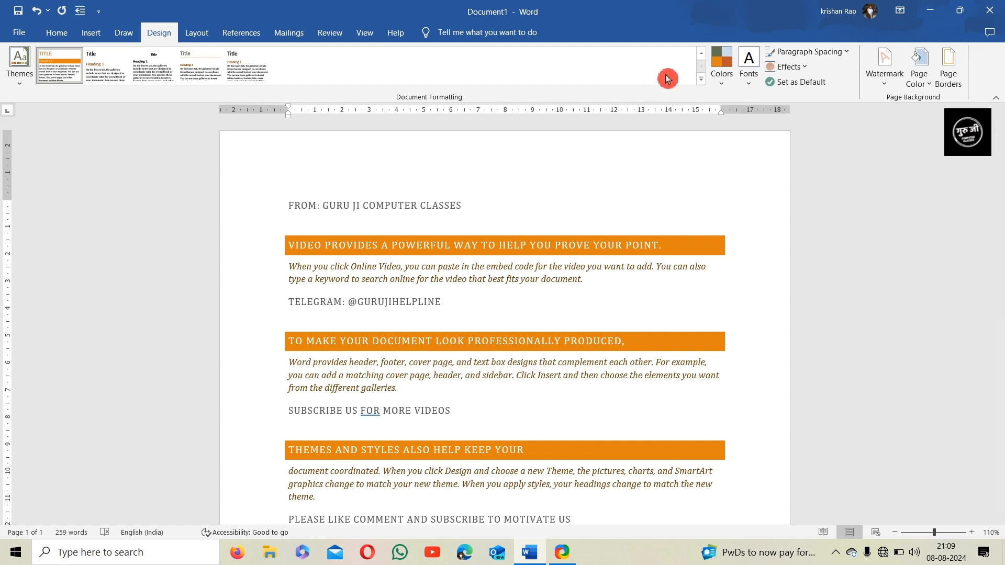
Step: Apply the Green theme colors to the document and preview the other color schemes without changing it
click(701, 58)
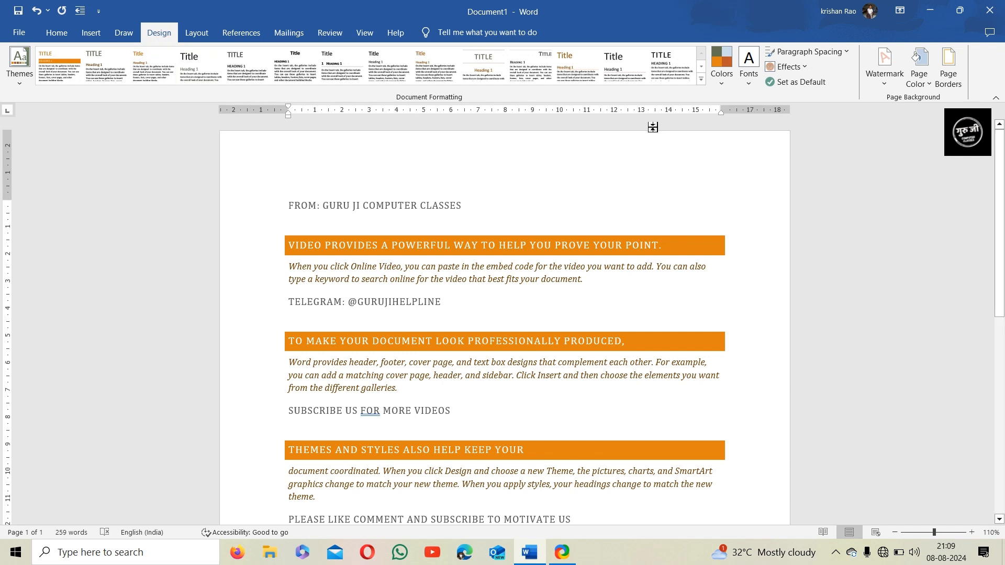
click(721, 67)
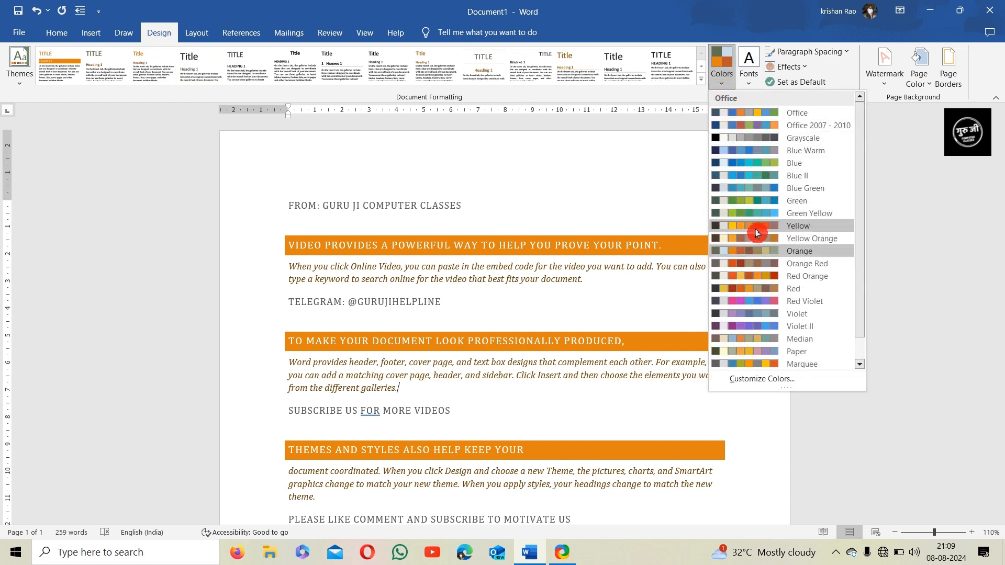
click(757, 203)
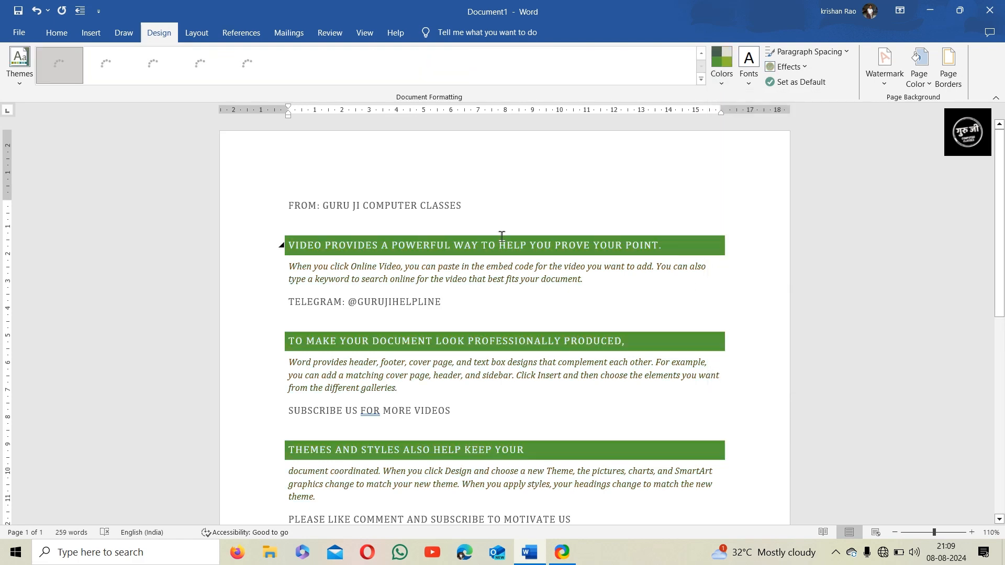
click(722, 89)
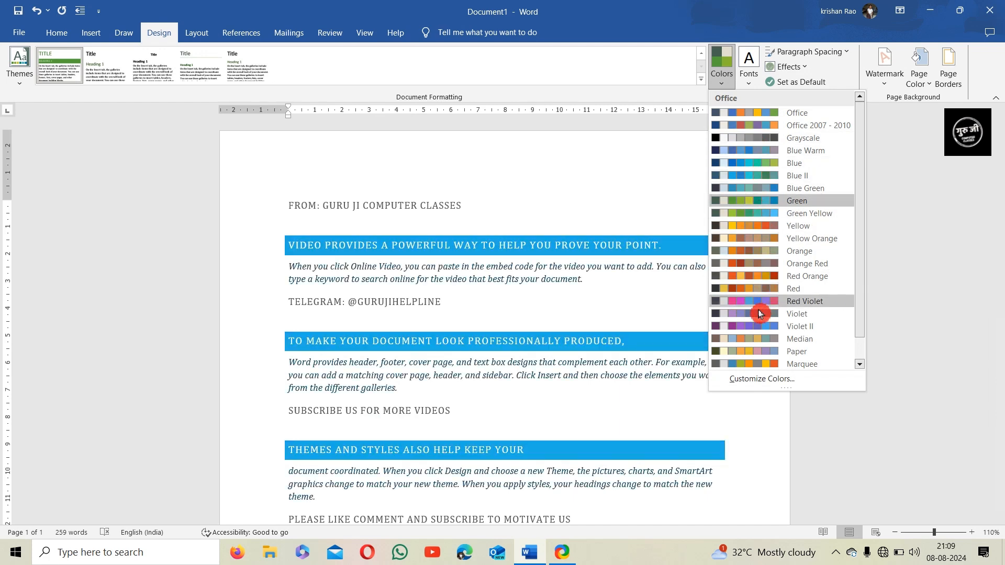
scroll(759, 314, down, 1)
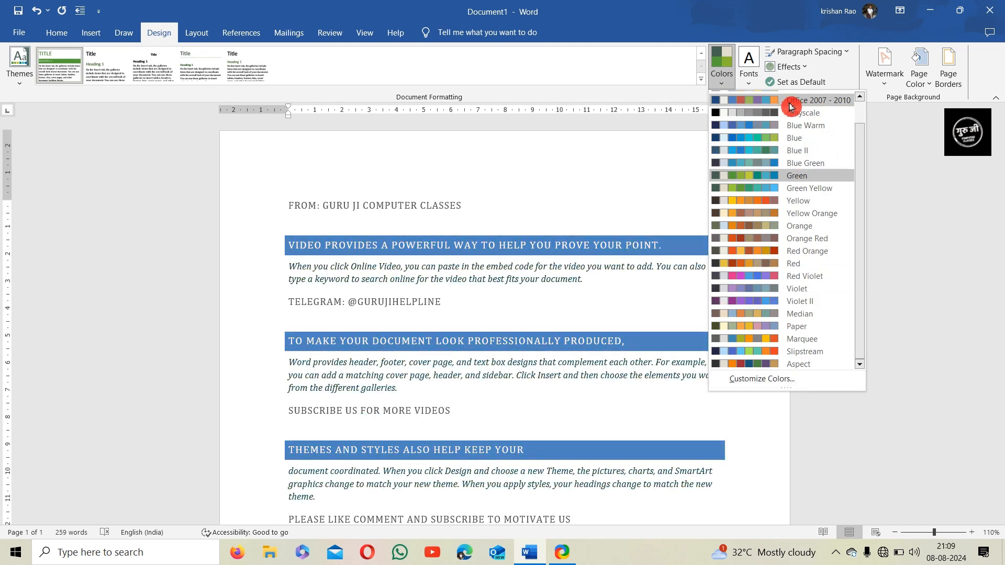
Step: Look through the theme fonts and the built-in paragraph spacing options without applying any
click(756, 81)
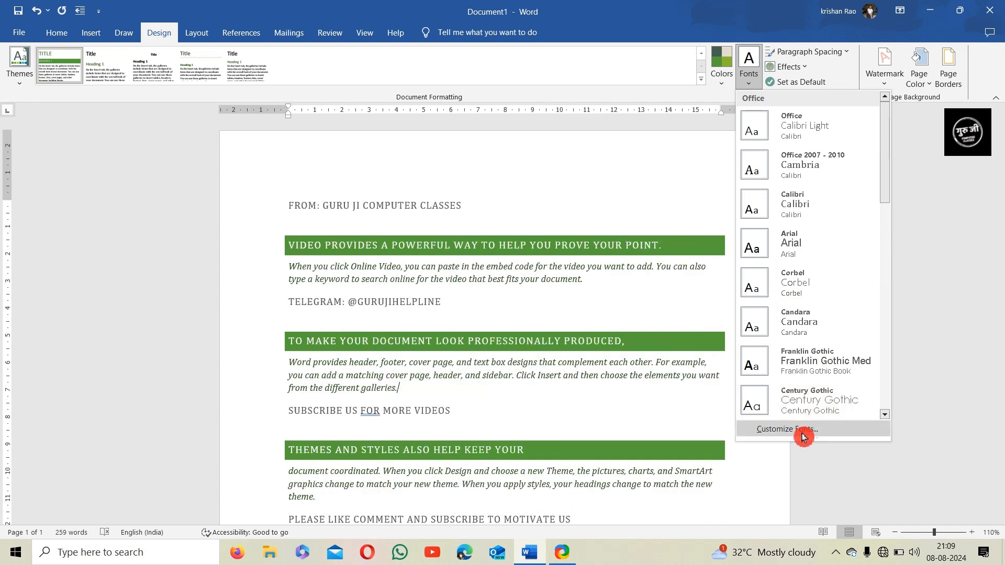
click(616, 295)
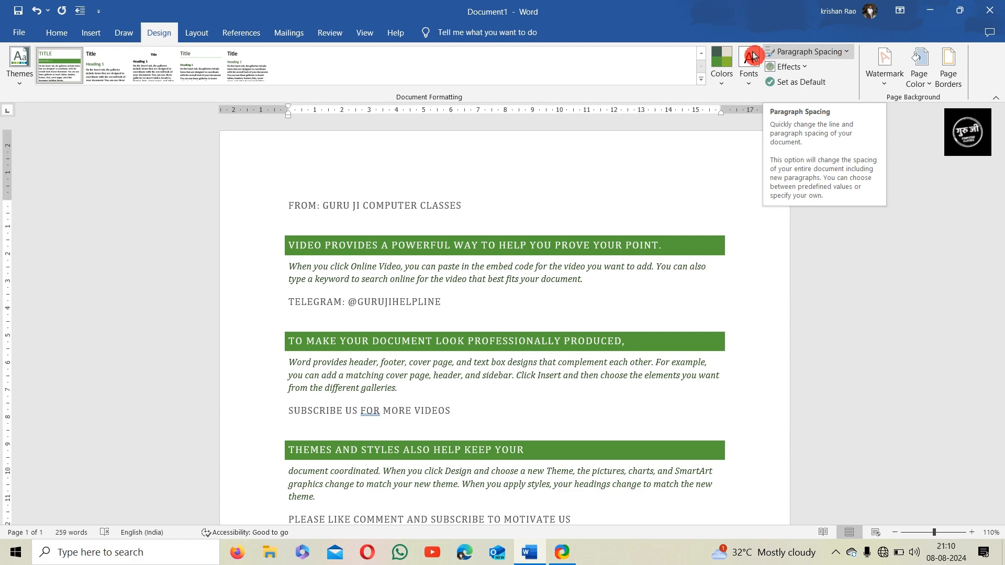
click(839, 58)
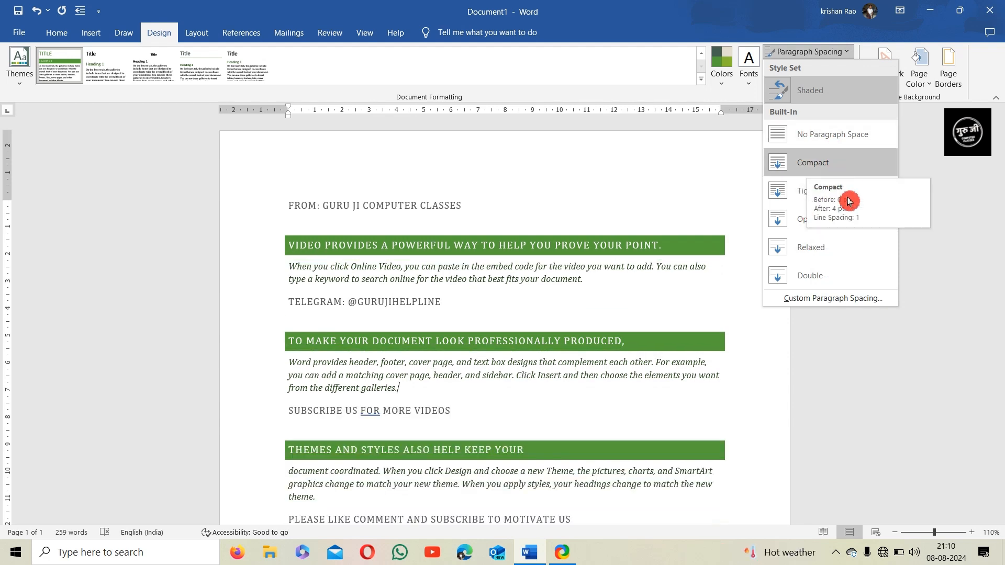
click(702, 216)
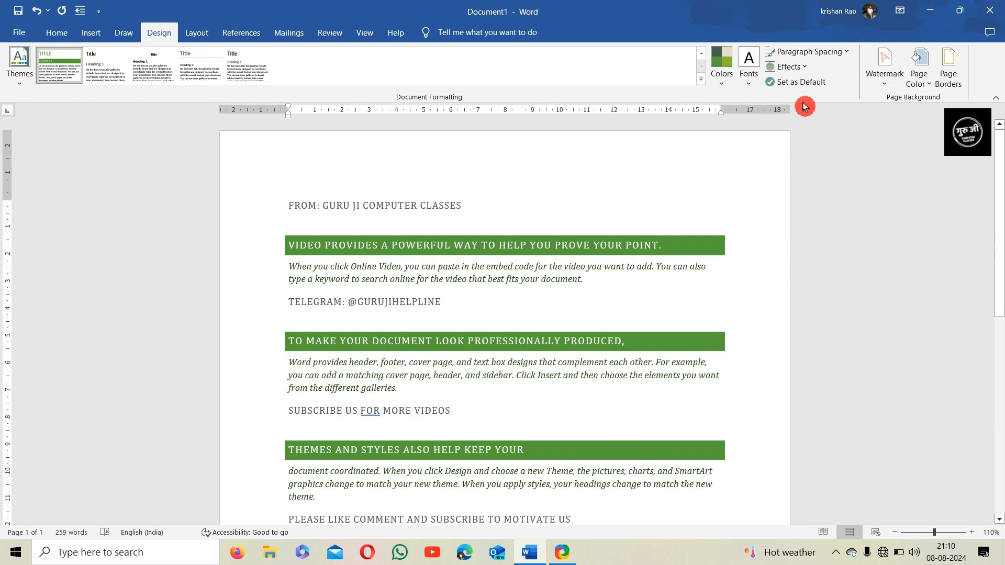
Step: Set the theme effects to Grunge Texture and look over the other available effects
click(801, 67)
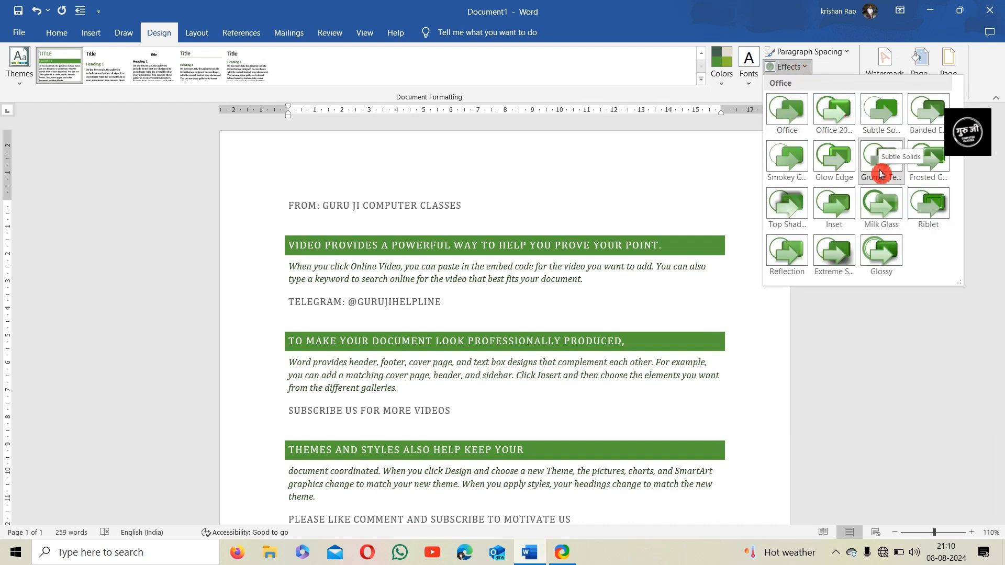
click(890, 158)
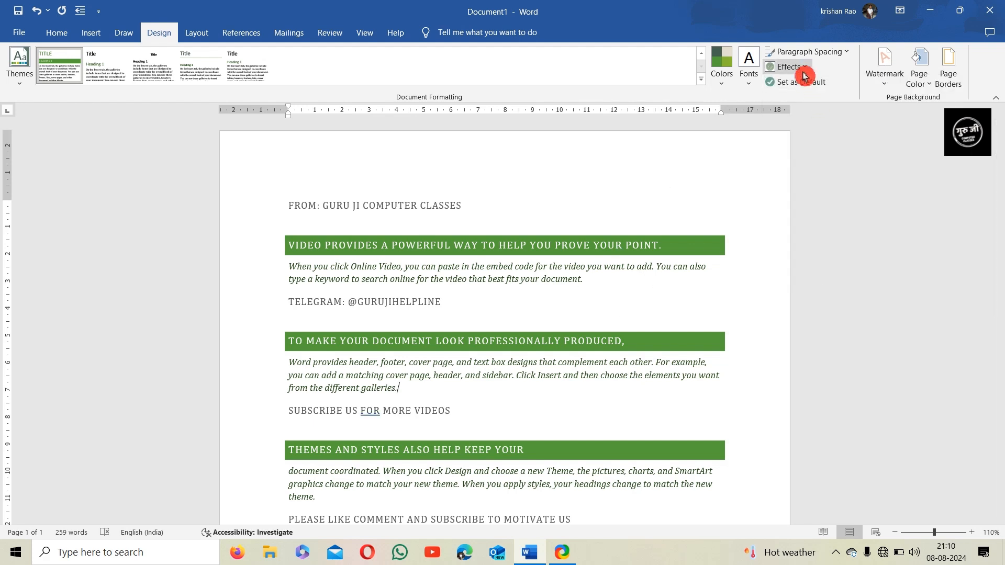
click(783, 66)
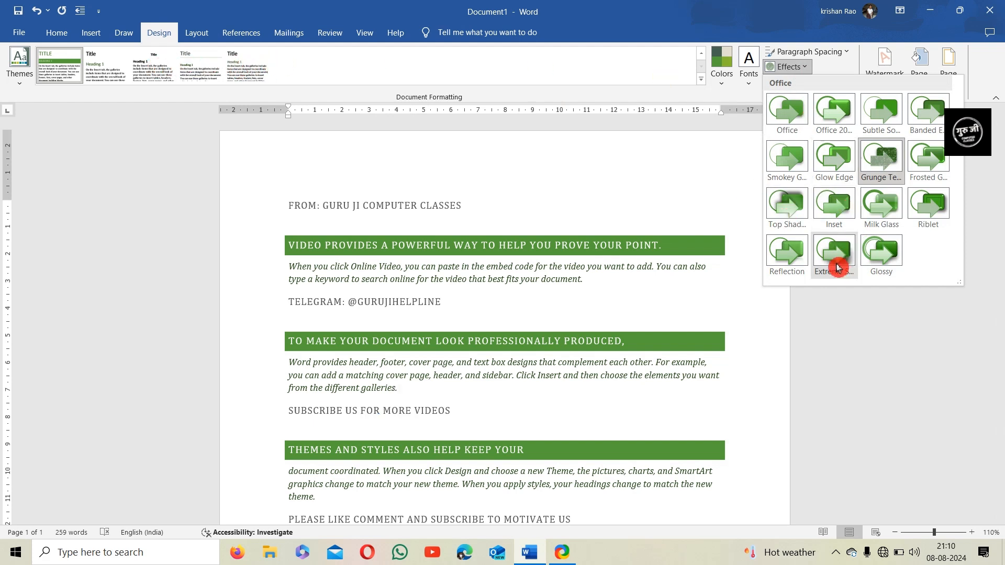
click(800, 75)
Step: Replace the shaded heading look with the first built-in style set listed after the document's current one
scroll(623, 176, down, 1)
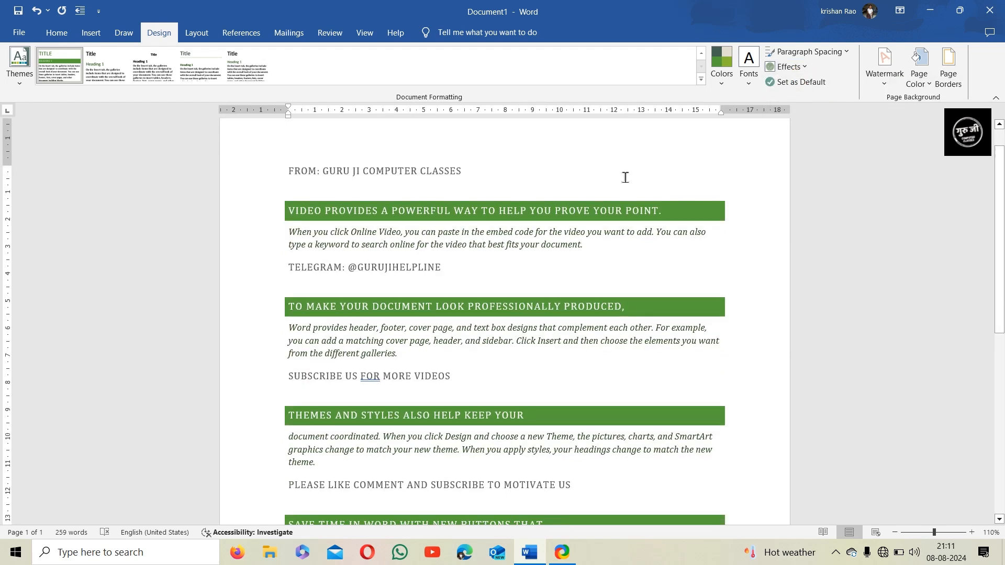
scroll(625, 177, down, 2)
scroll(624, 179, up, 3)
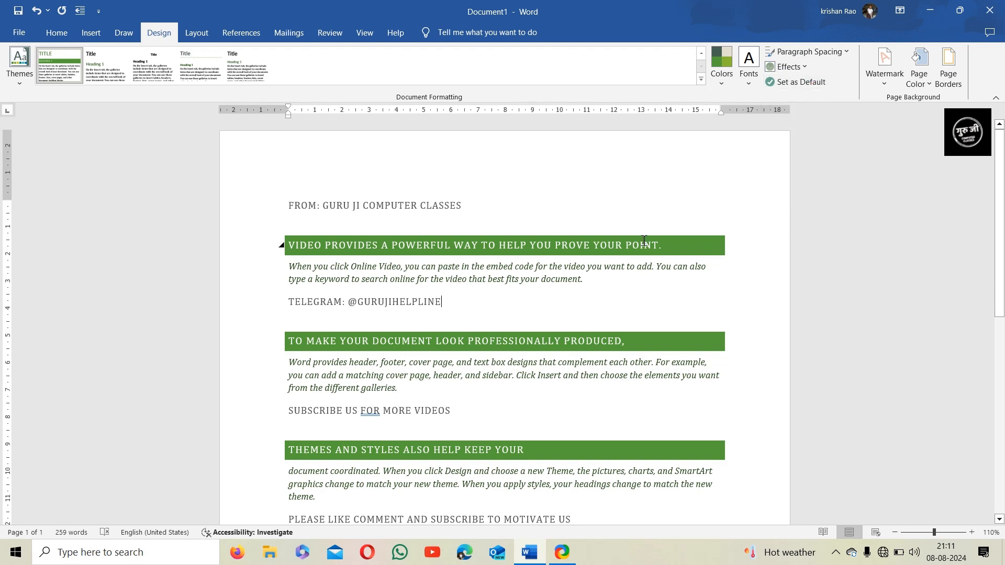
scroll(592, 223, down, 6)
scroll(593, 223, up, 6)
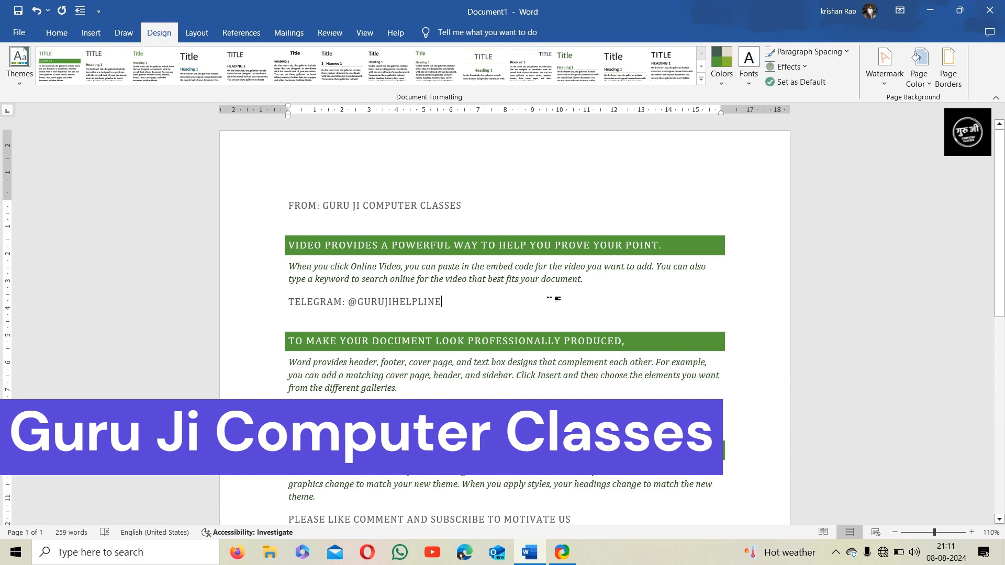
scroll(492, 314, down, 5)
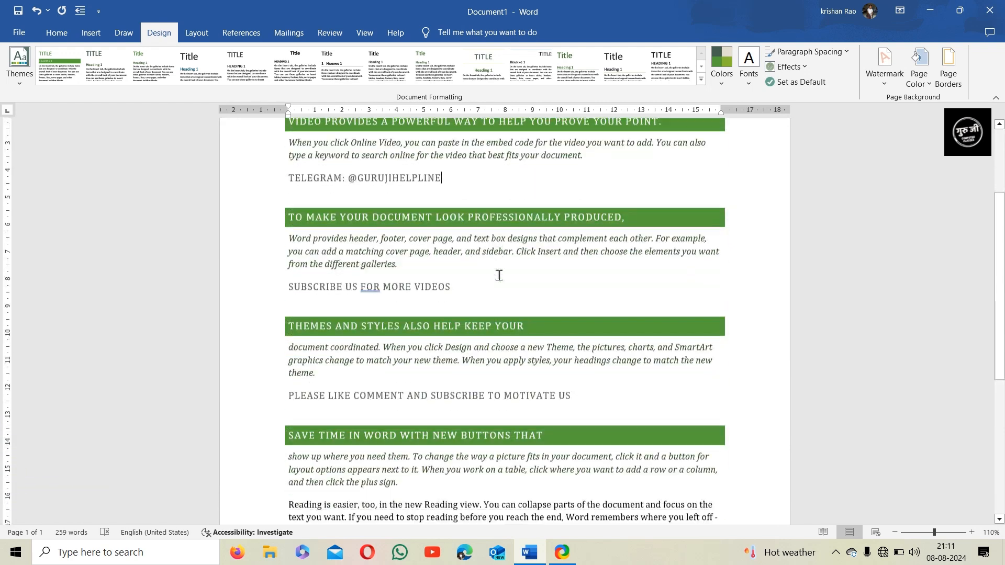
scroll(479, 266, up, 5)
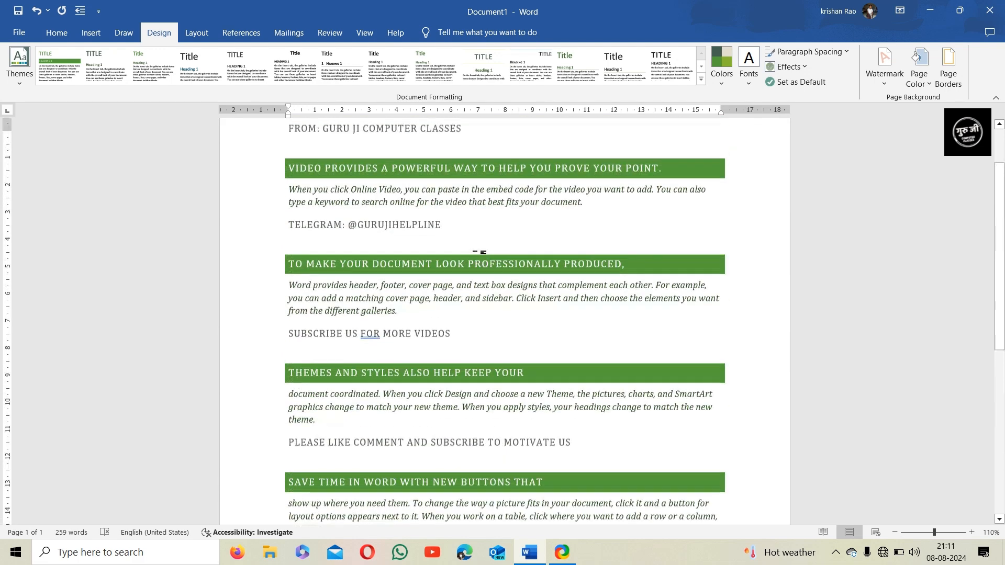
click(701, 65)
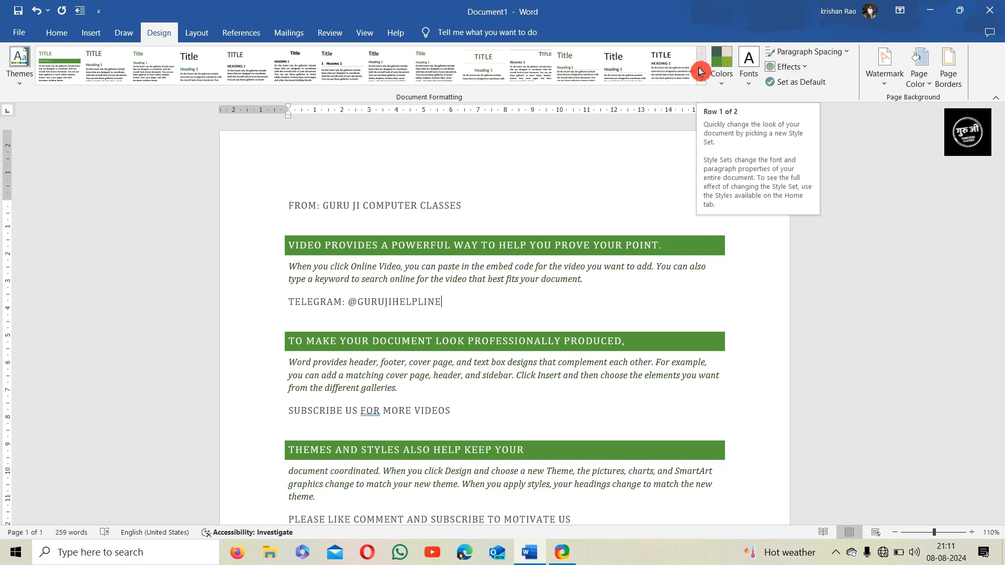
click(114, 69)
Step: Add the CONFIDENTIAL 1 watermark to the page and check how it looks behind the text
click(888, 81)
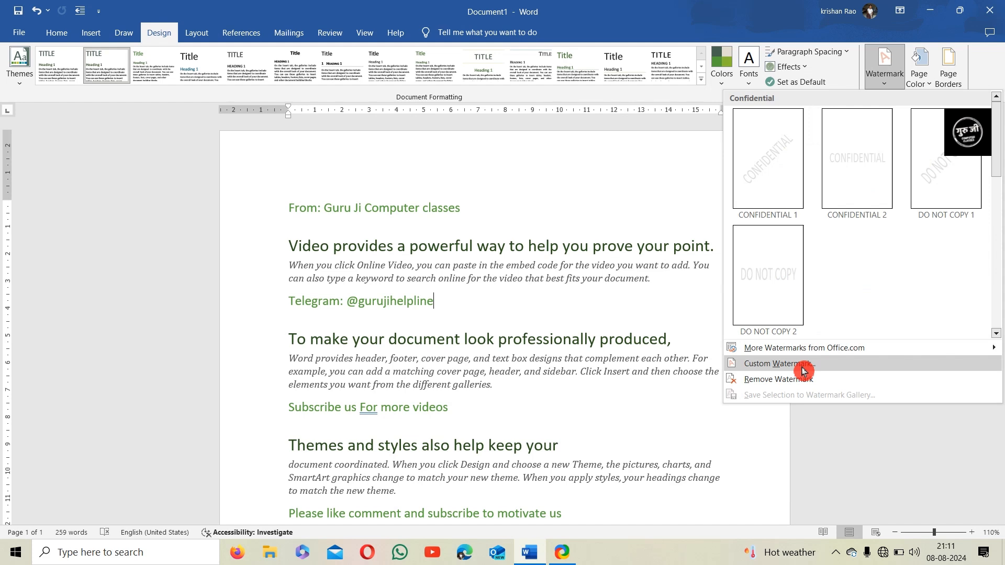
click(781, 182)
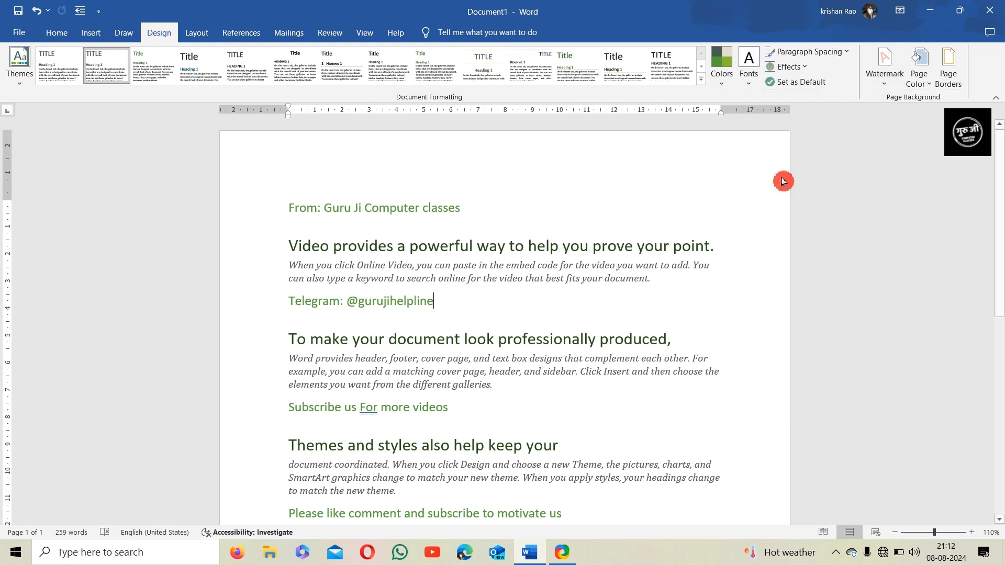
scroll(557, 249, down, 3)
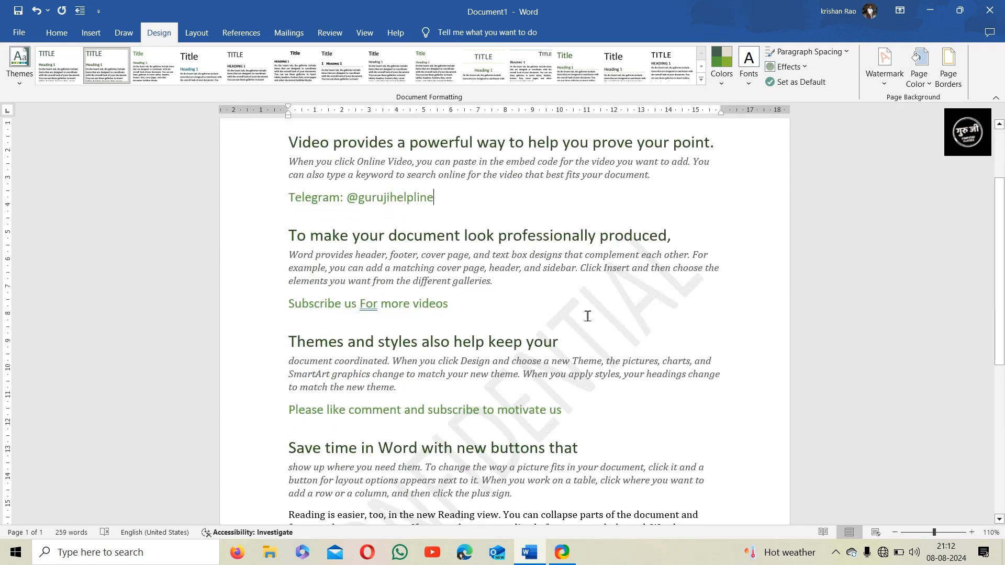
scroll(587, 316, down, 3)
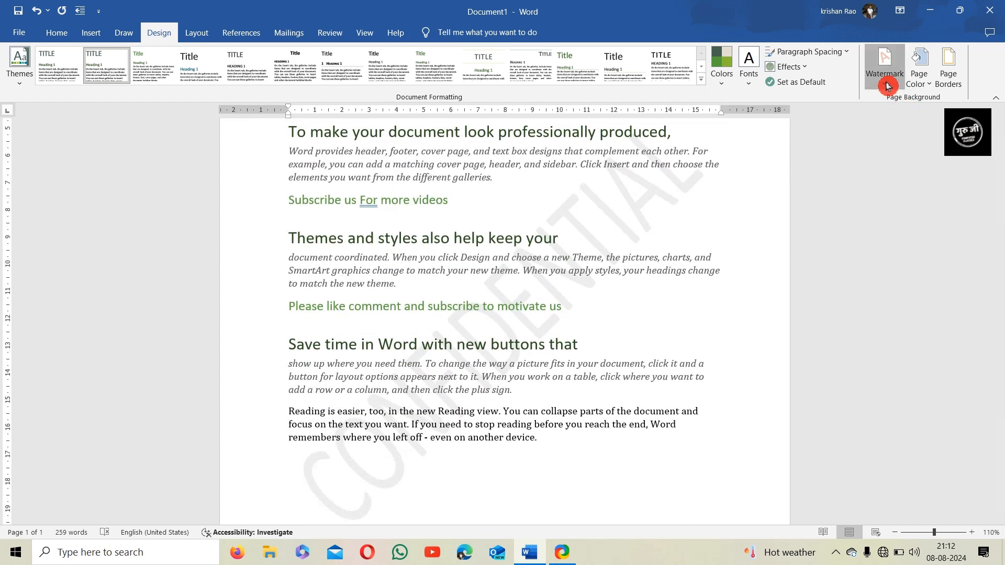
Step: Apply a custom text watermark reading "guru ji" in semitransparent black Calibri, auto size and diagonal layout
click(886, 83)
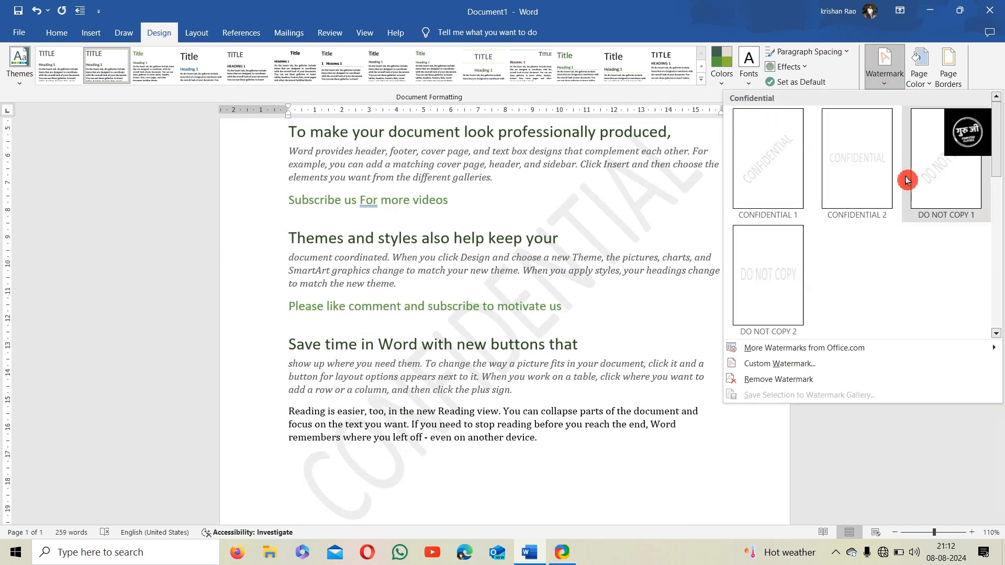
click(778, 373)
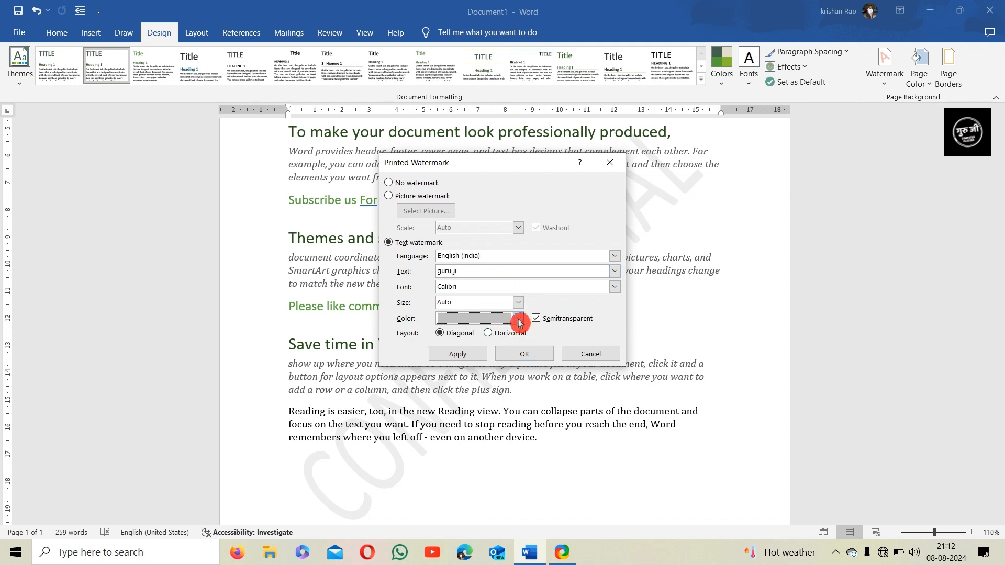
click(510, 319)
click(452, 362)
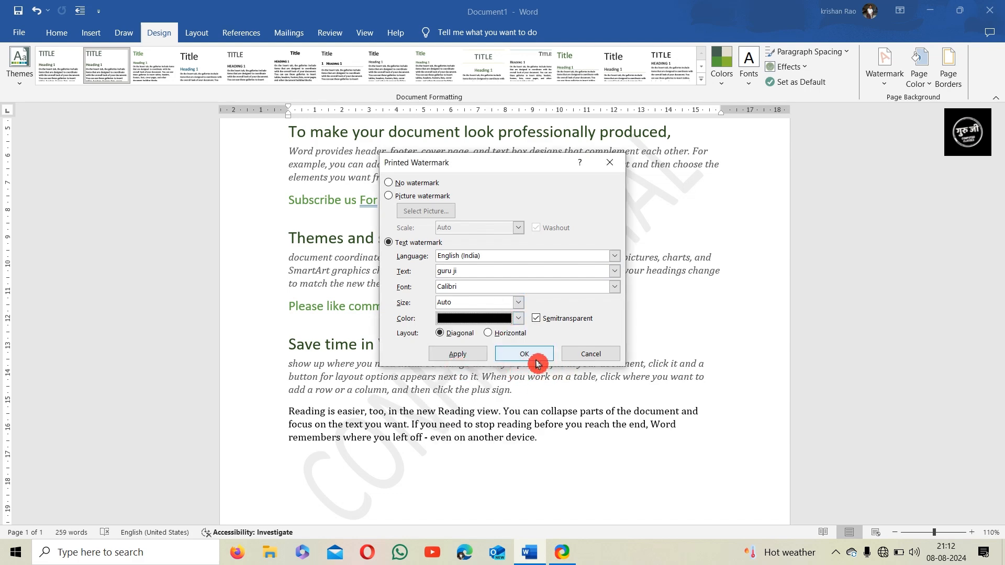
click(487, 356)
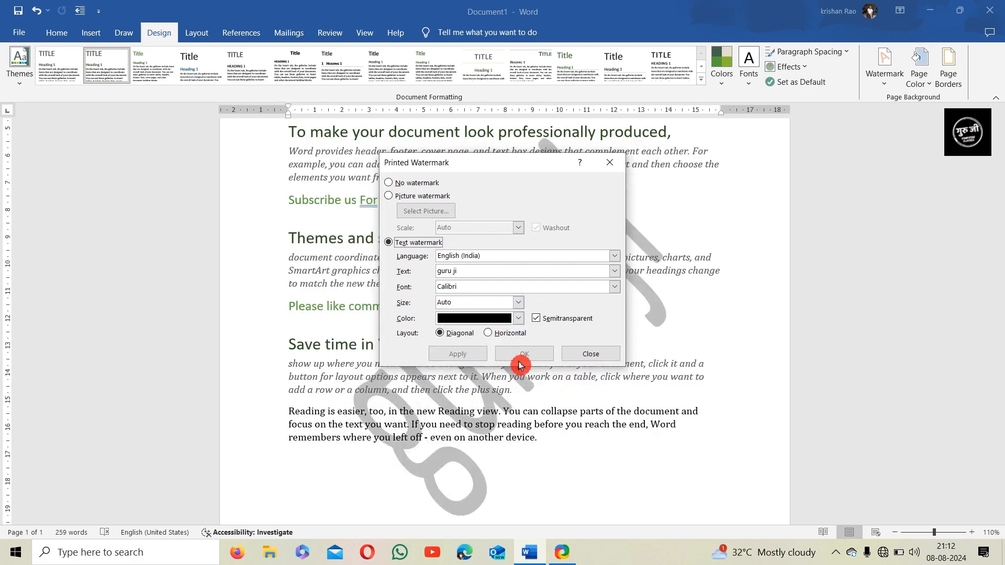
click(609, 162)
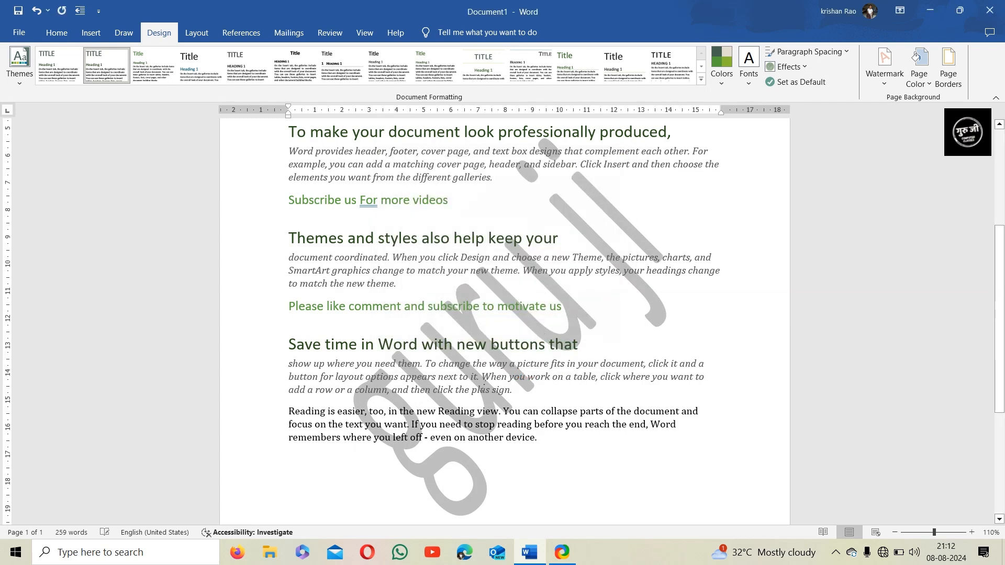
Step: Remove the watermark from the document and check the page from end to end
scroll(640, 244, up, 4)
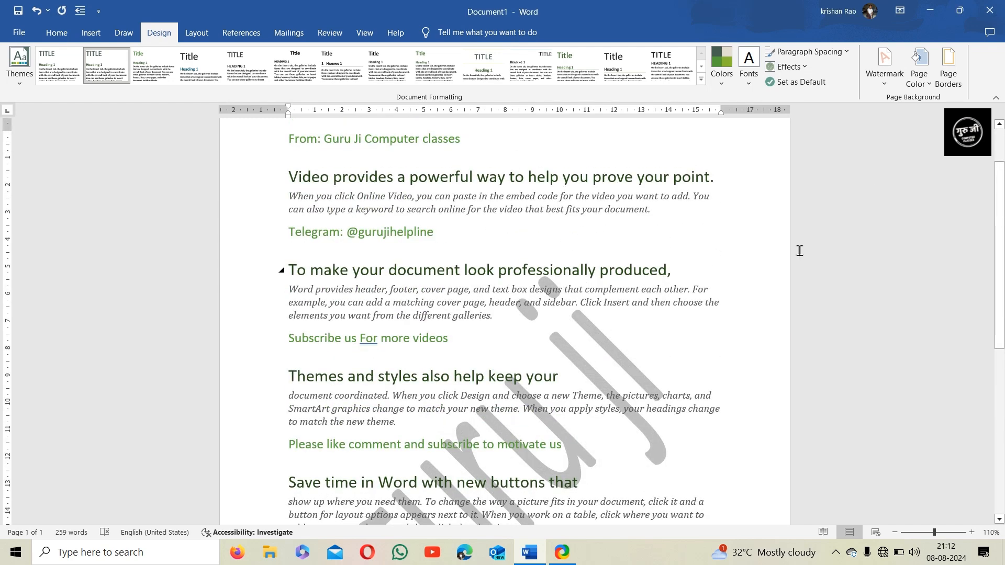
click(898, 86)
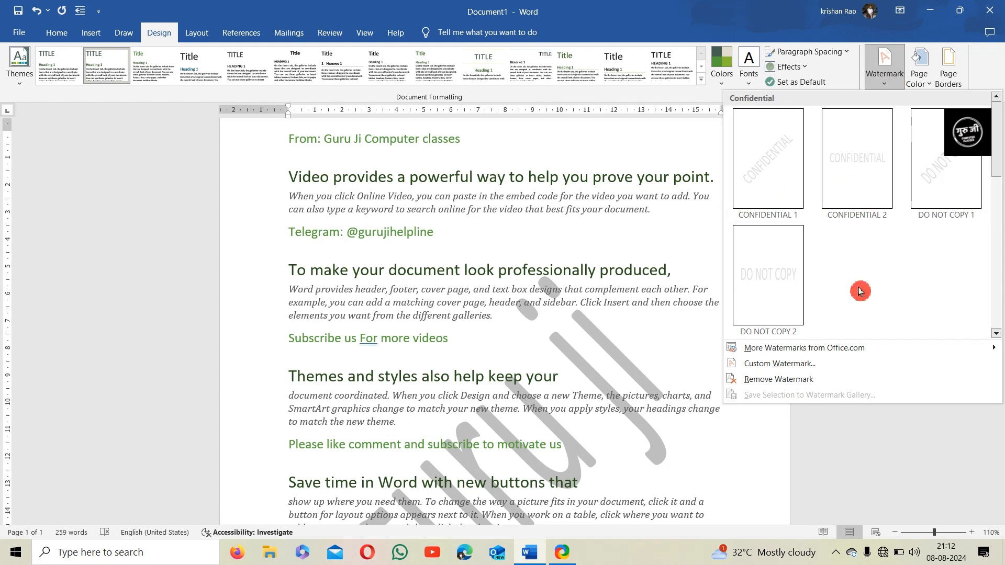
click(804, 386)
scroll(616, 289, down, 3)
scroll(616, 290, up, 5)
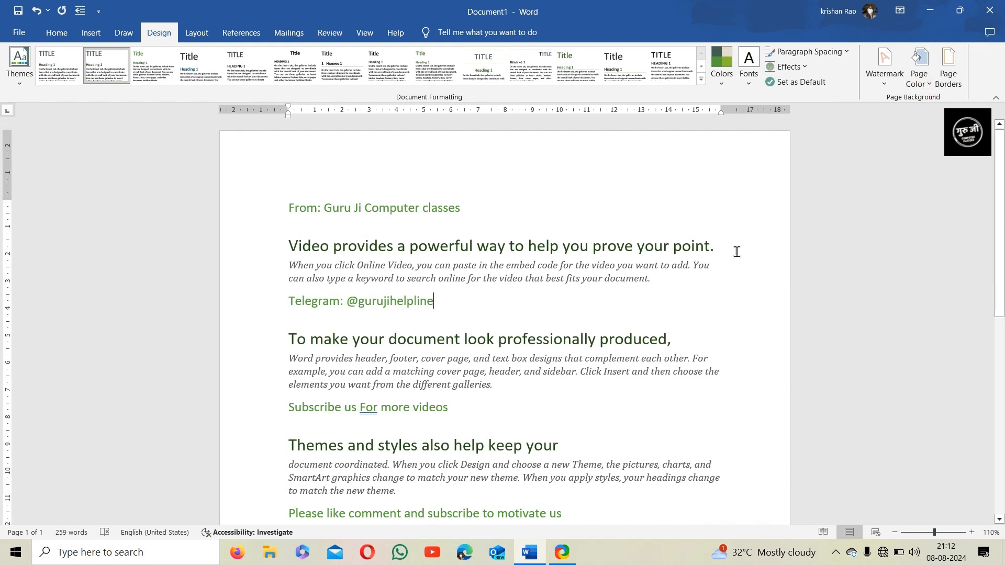
Step: Set the page color to Dark Teal, Accent 4, Lighter 80% and check it down the page
scroll(736, 242, down, 3)
scroll(736, 242, up, 3)
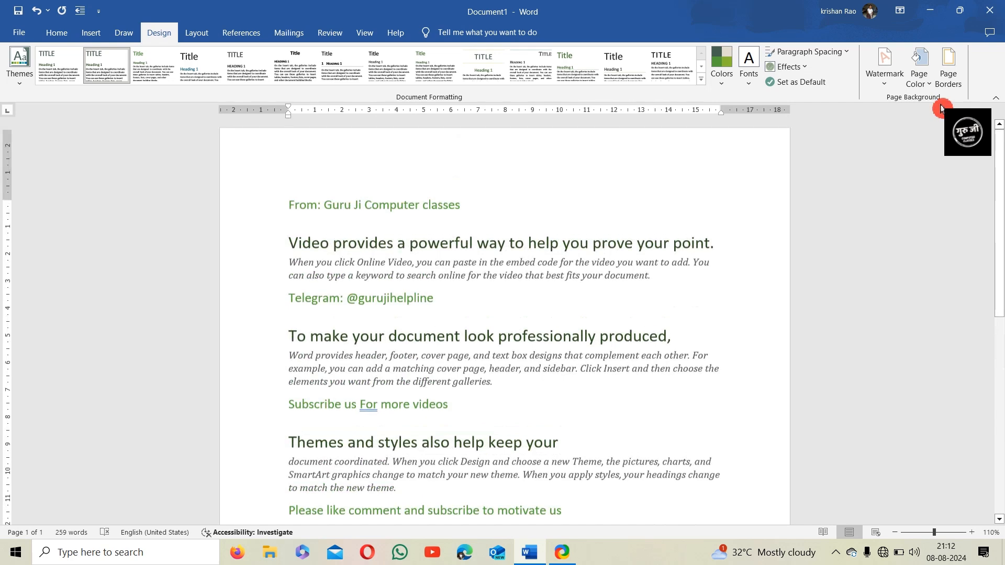
click(923, 77)
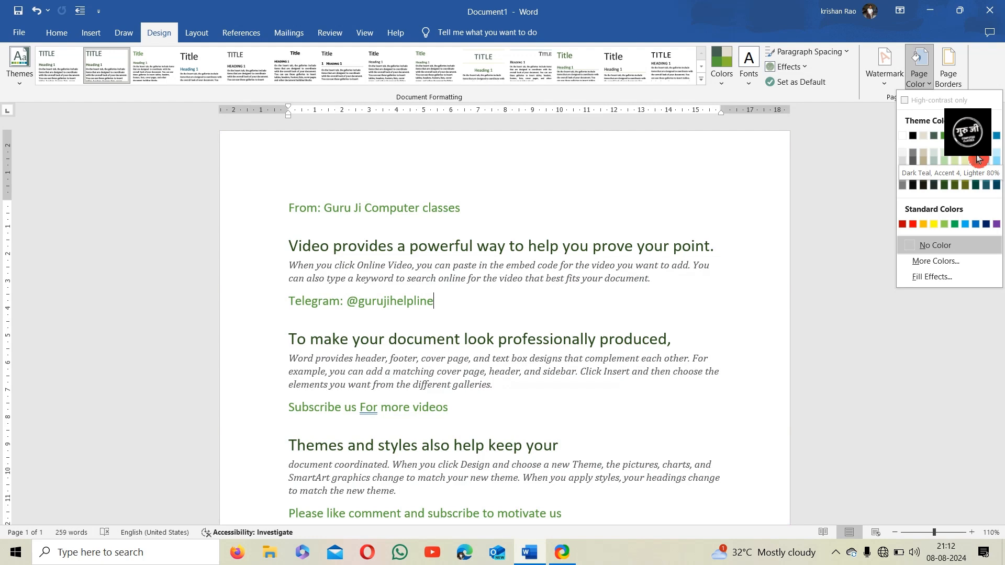
click(976, 159)
scroll(746, 213, down, 5)
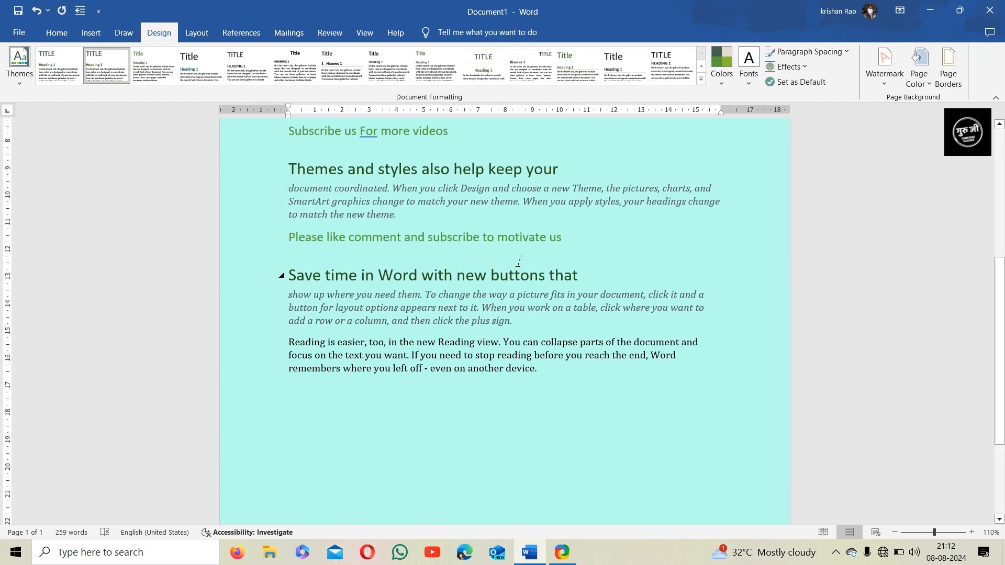
scroll(518, 261, up, 5)
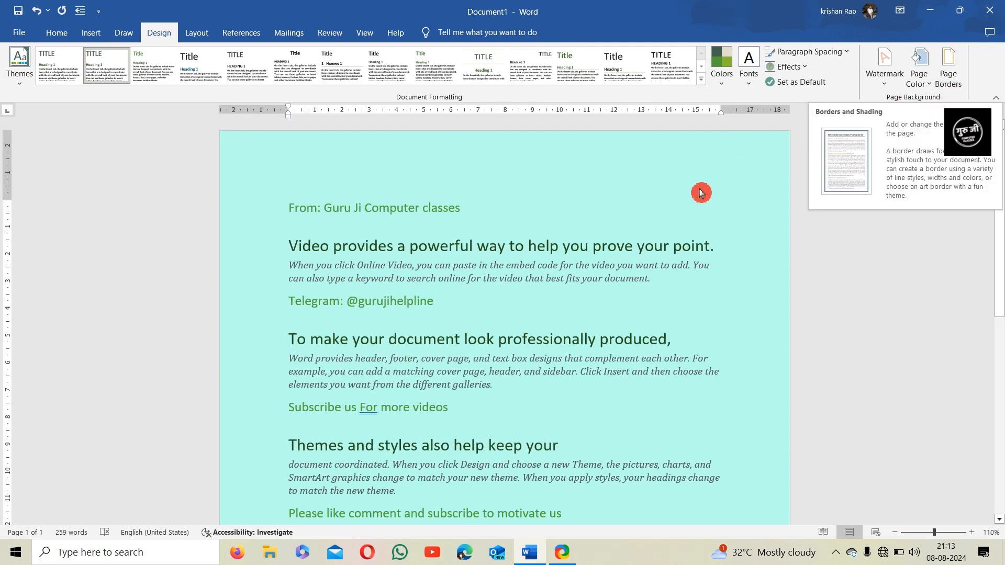
Step: Set up a box page border for the whole document with the slanted striped line style in black
click(947, 82)
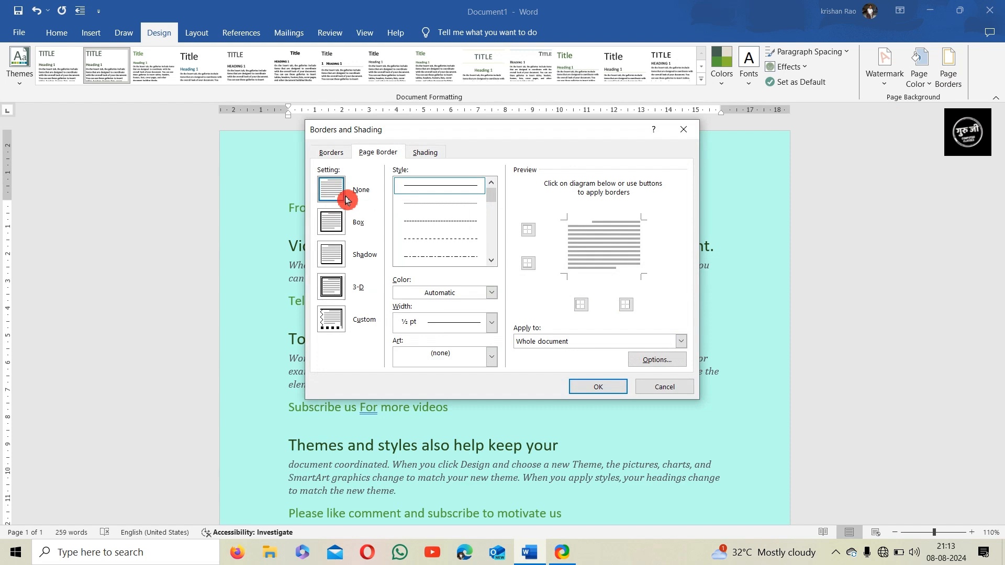
click(339, 230)
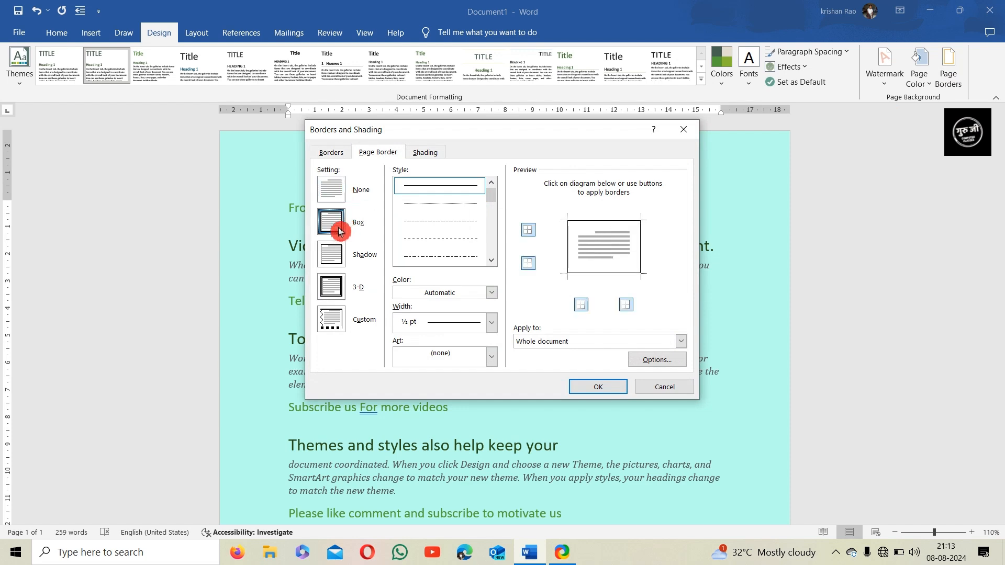
scroll(452, 238, down, 3)
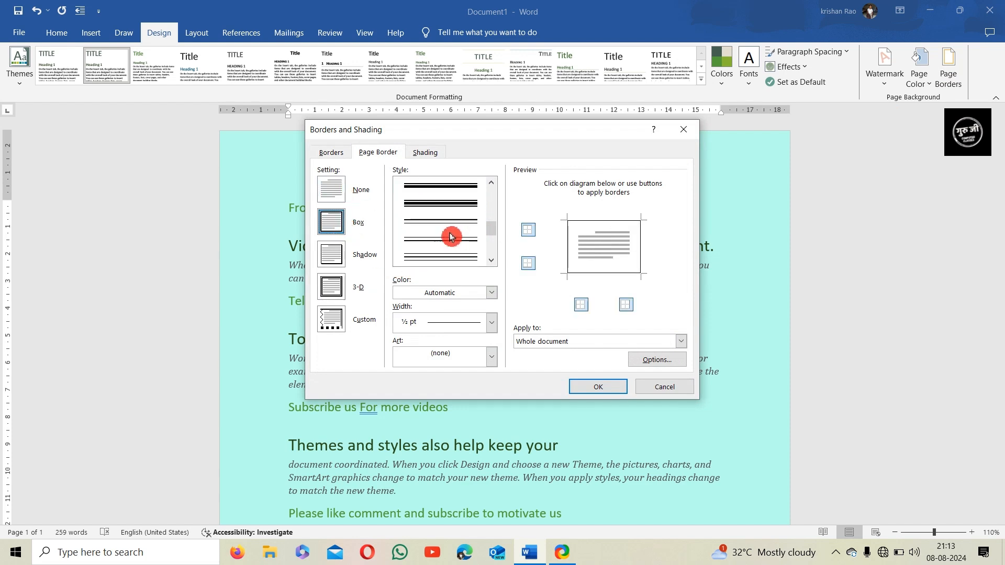
scroll(450, 231, down, 1)
scroll(453, 213, down, 1)
scroll(453, 216, down, 3)
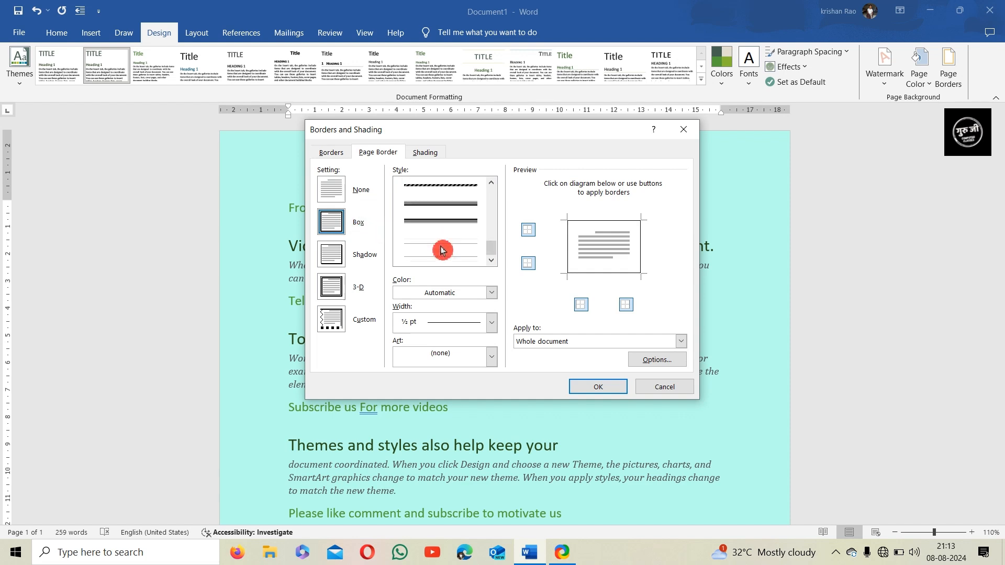
click(448, 191)
scroll(448, 192, up, 1)
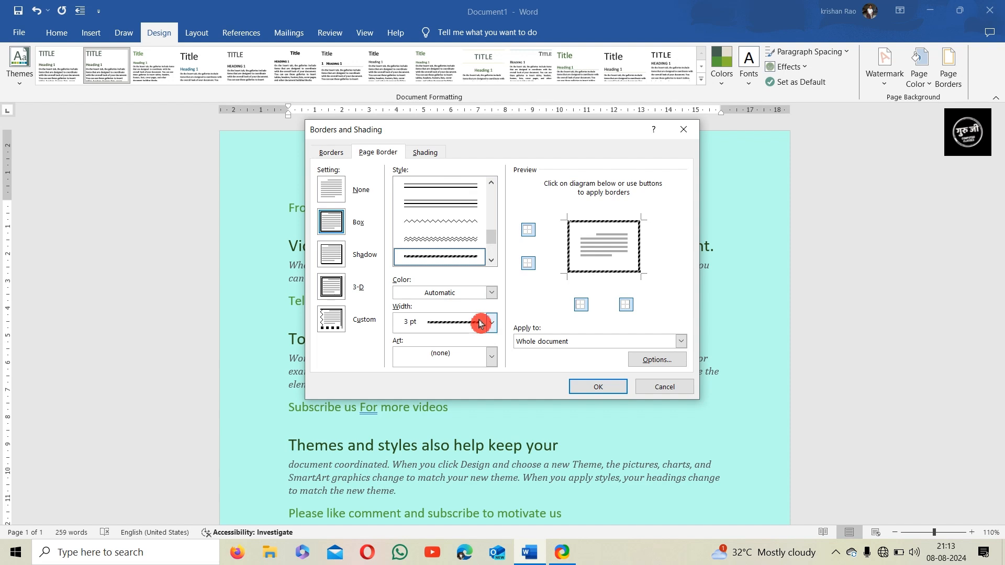
click(491, 292)
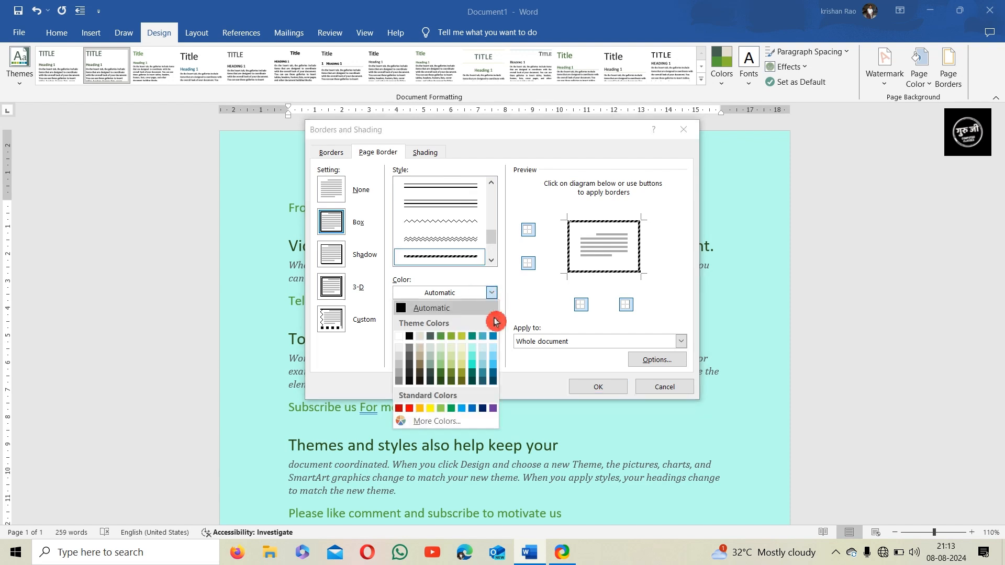
click(411, 340)
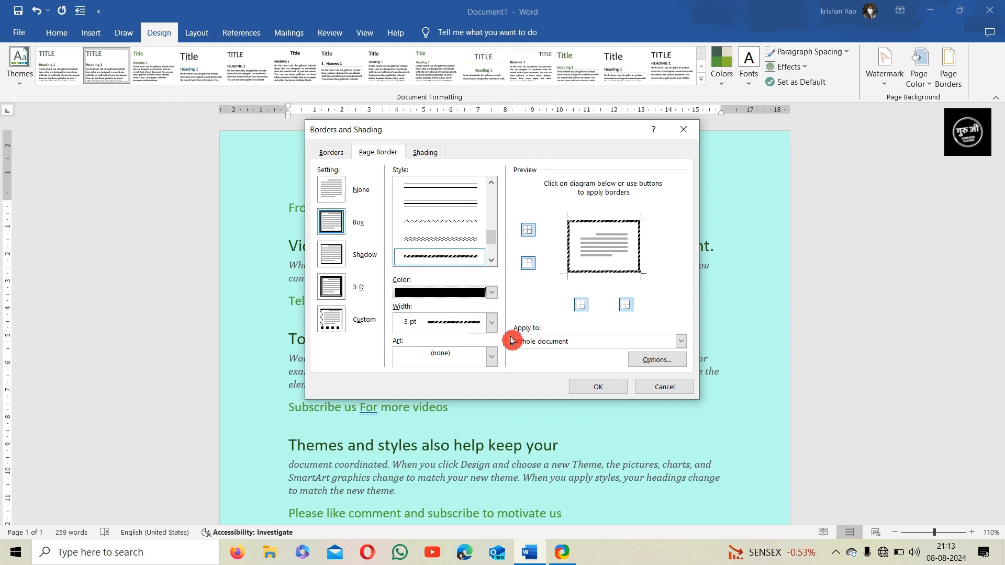
Step: Change the page border to the thin-and-thick double line style at 4 ½ pt width
click(492, 323)
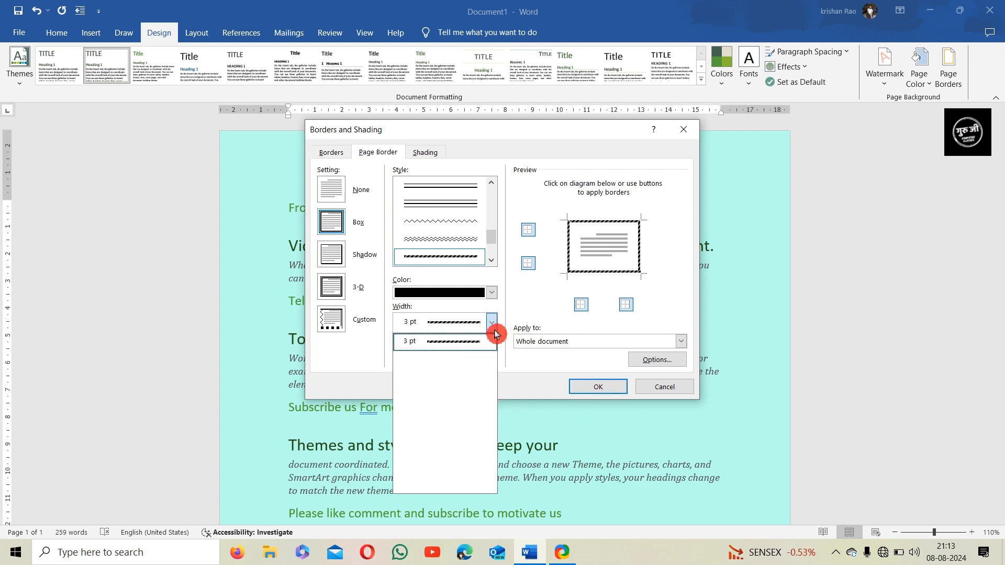
click(463, 193)
click(492, 323)
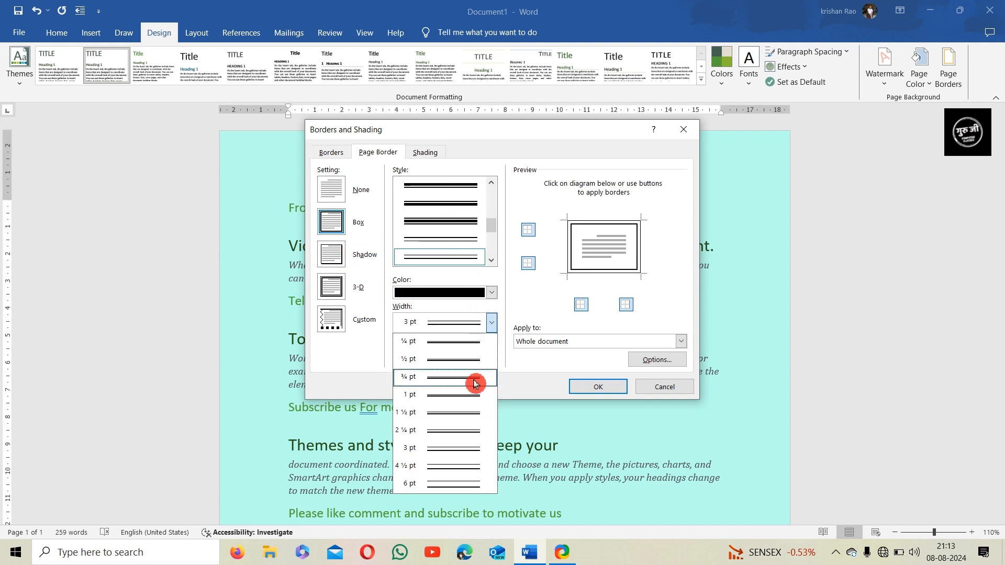
click(458, 474)
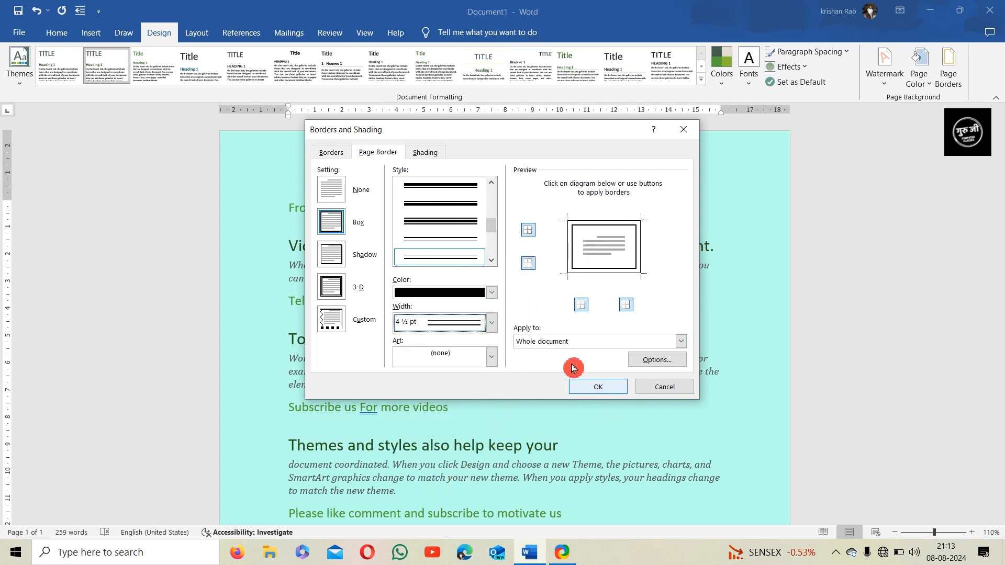
Step: Try the Shadow, 3-D and Custom settings on the page border and compare their previews
click(341, 263)
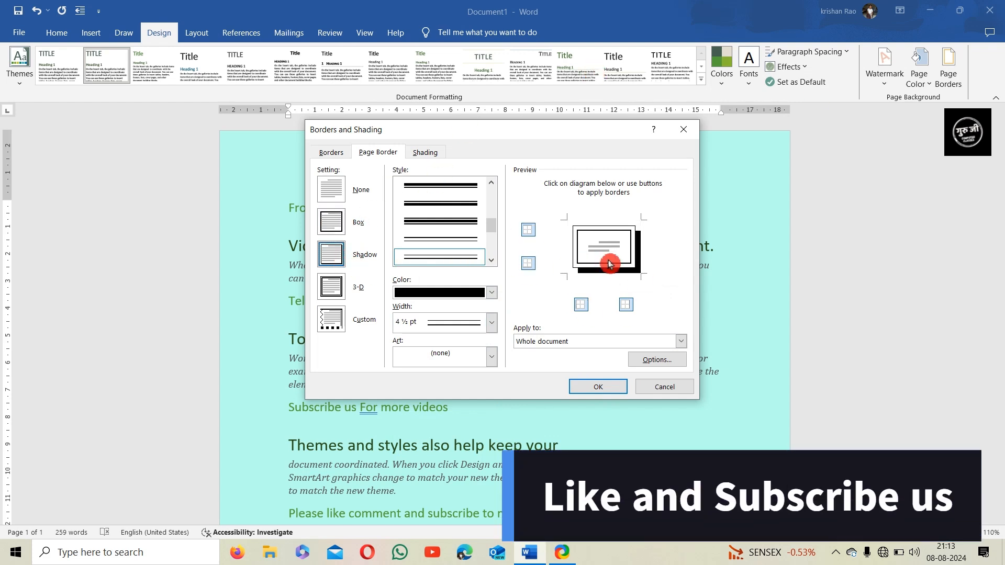
click(336, 286)
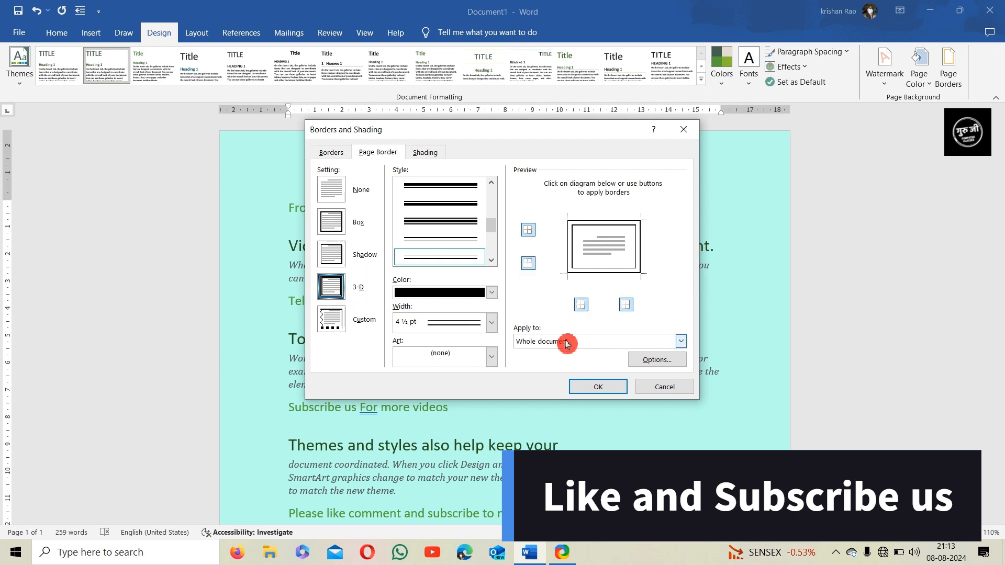
click(335, 325)
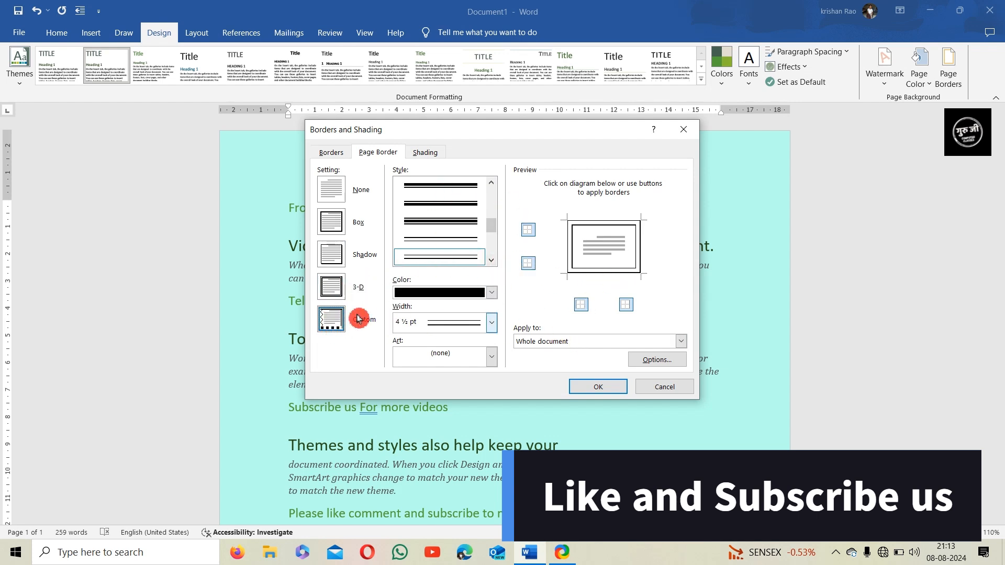
drag(492, 229, 492, 202)
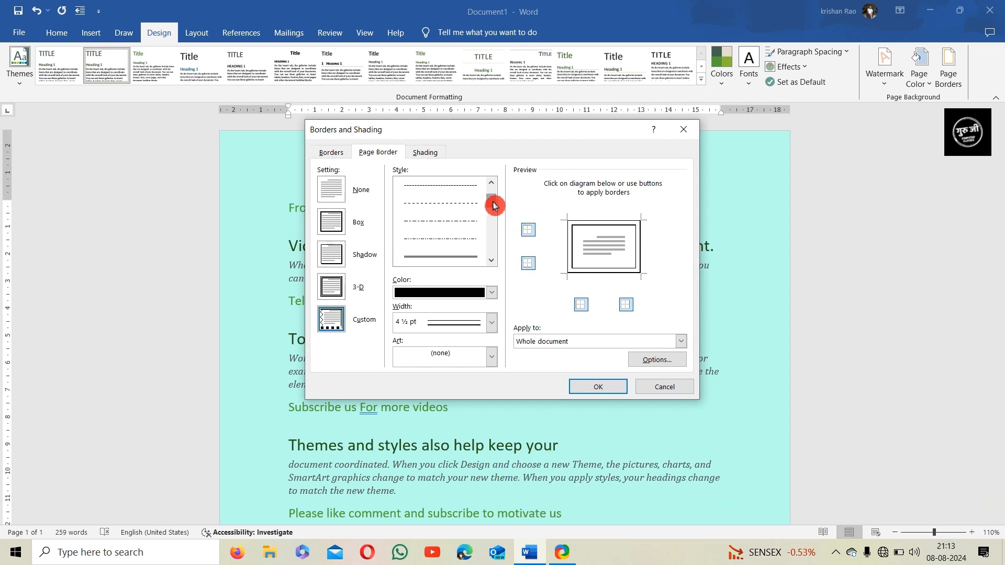
Step: Apply the page border with the Shadow setting and check it from end to end of the page
click(344, 256)
click(590, 388)
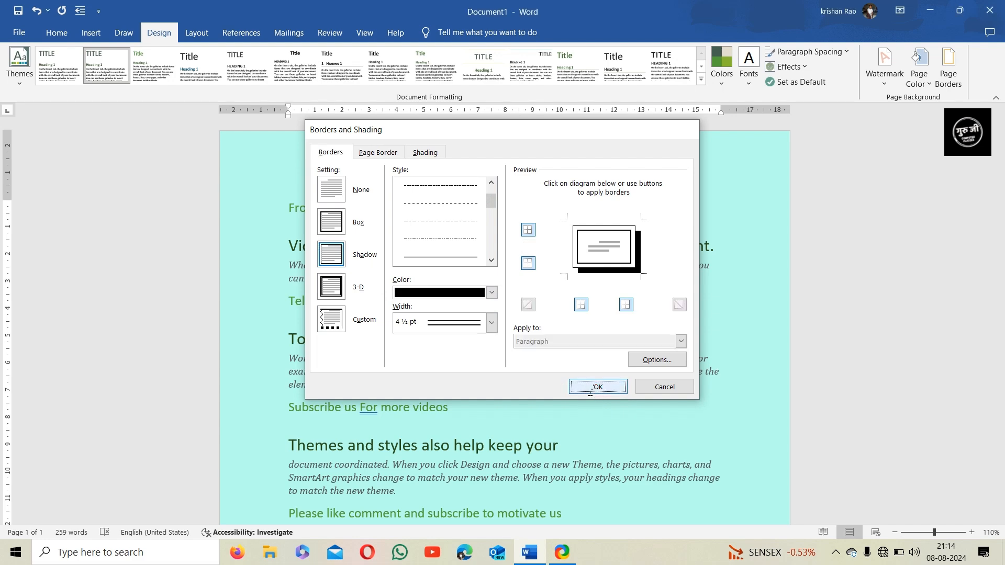
scroll(388, 254, down, 2)
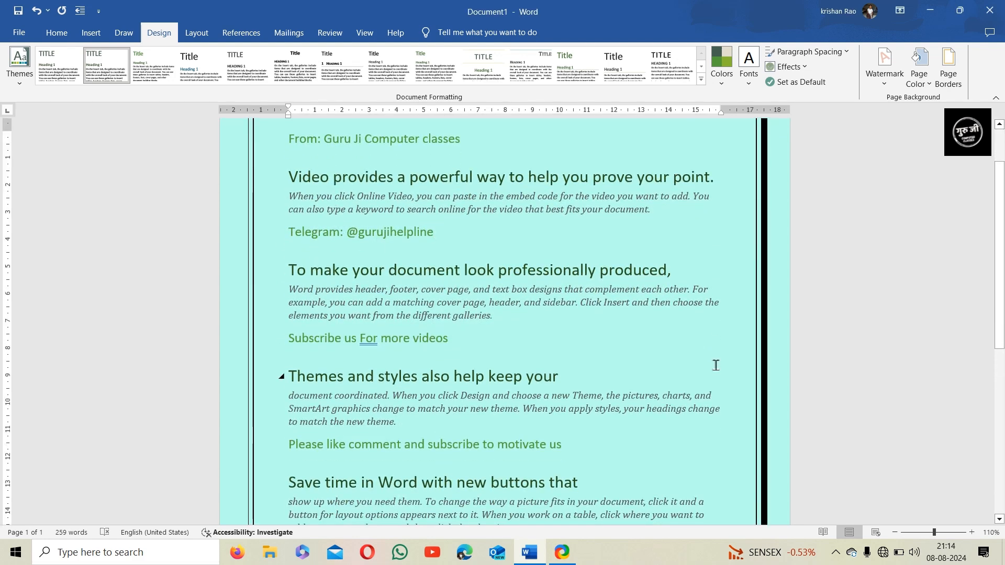
scroll(268, 269, down, 8)
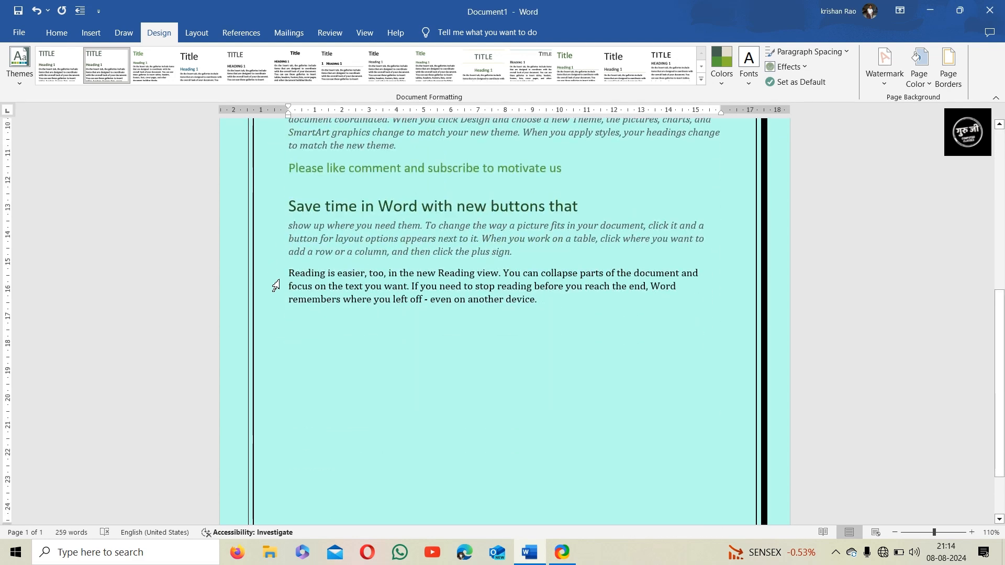
scroll(386, 268, up, 10)
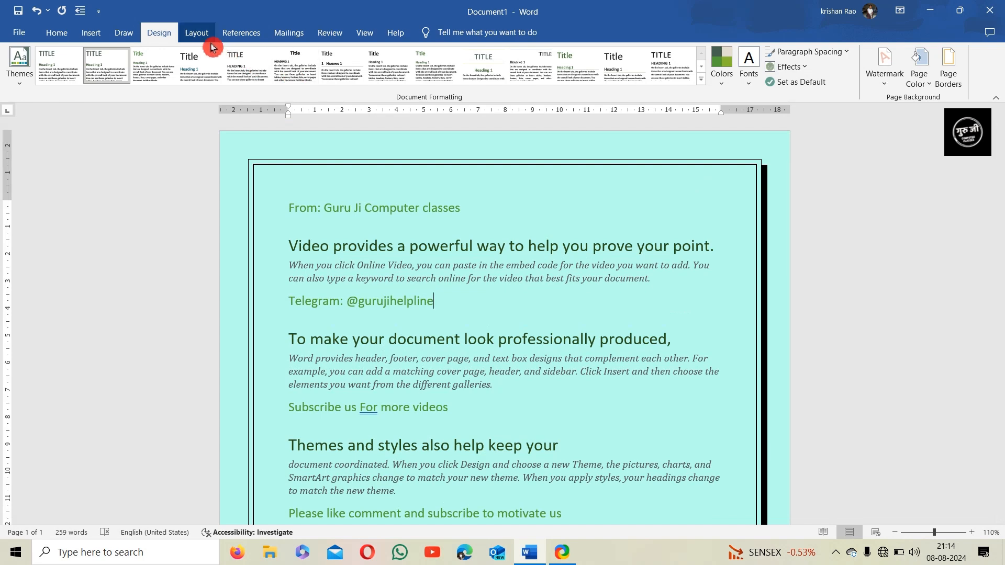
Step: Apply the Moderate margin preset to the document, with 2.54 cm top and bottom and 1.91 cm left and right
click(197, 33)
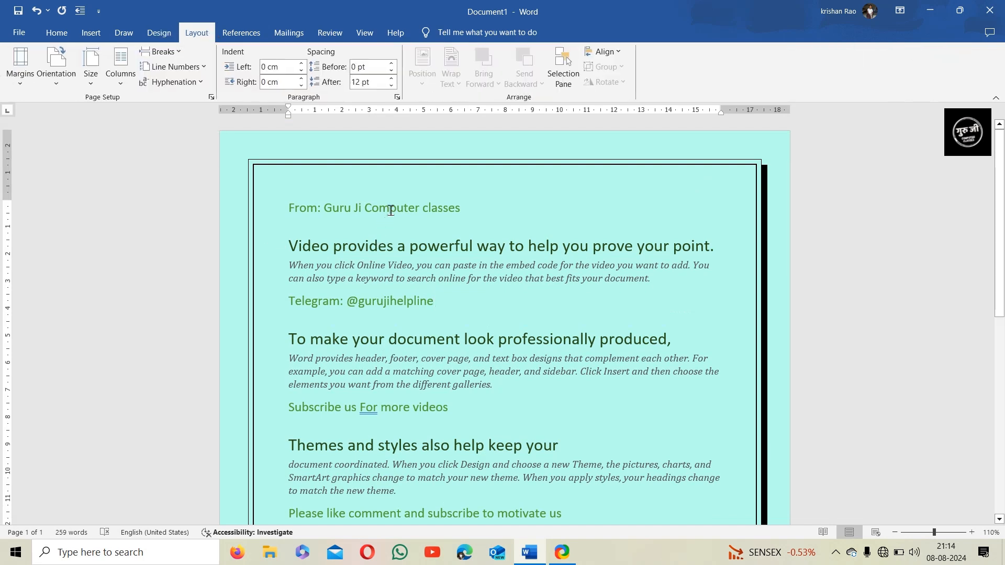
scroll(474, 251, down, 4)
scroll(474, 251, up, 4)
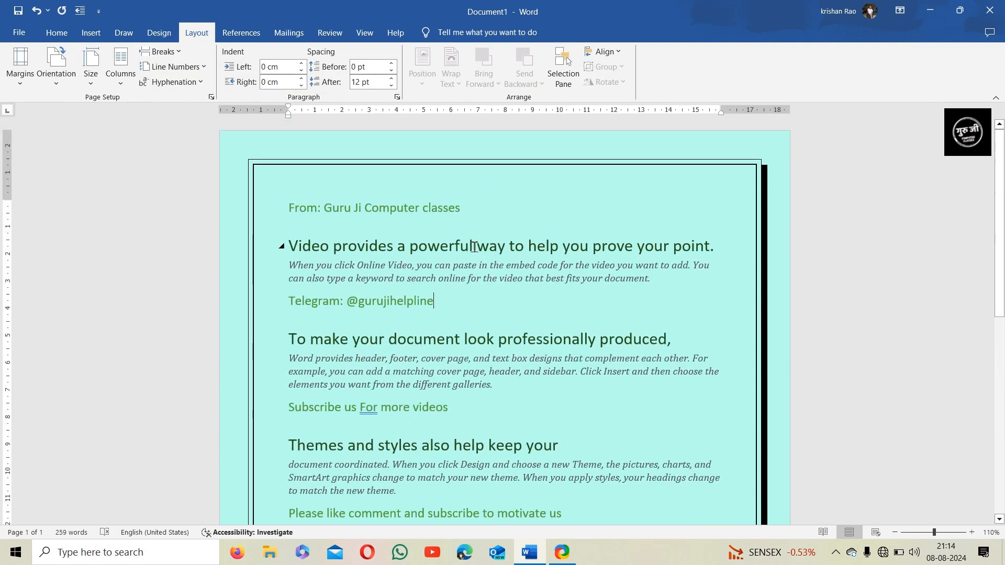
click(21, 84)
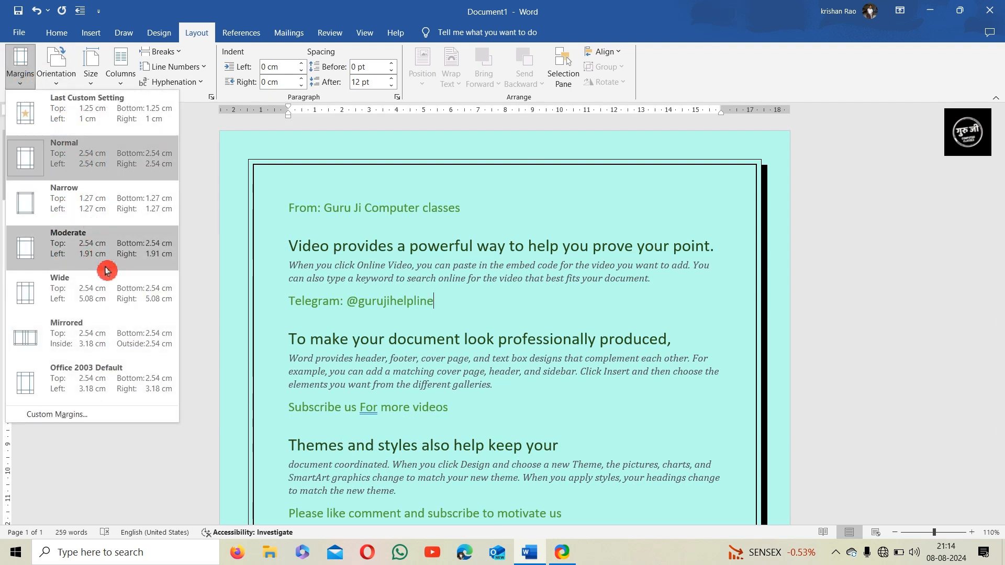
click(267, 211)
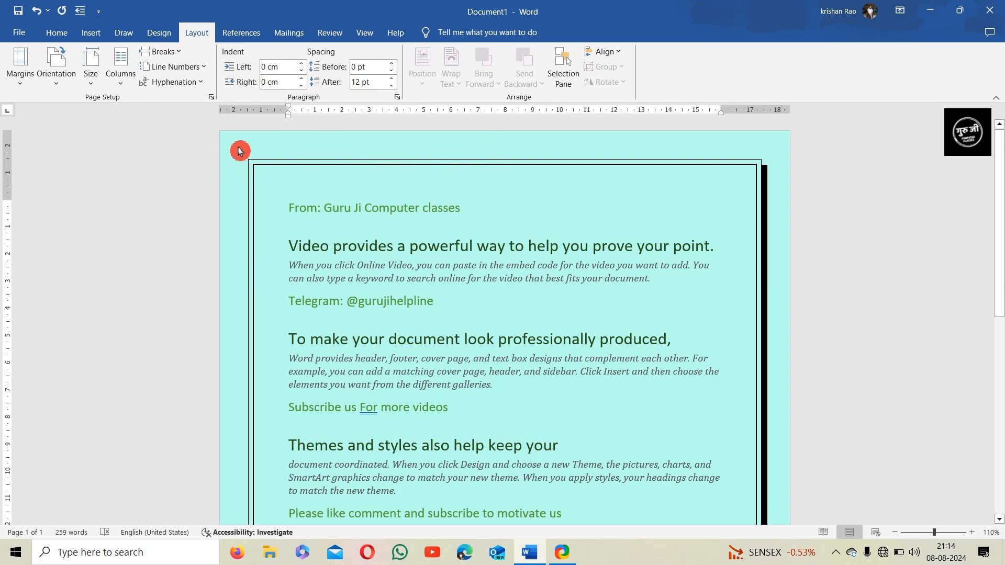
click(20, 62)
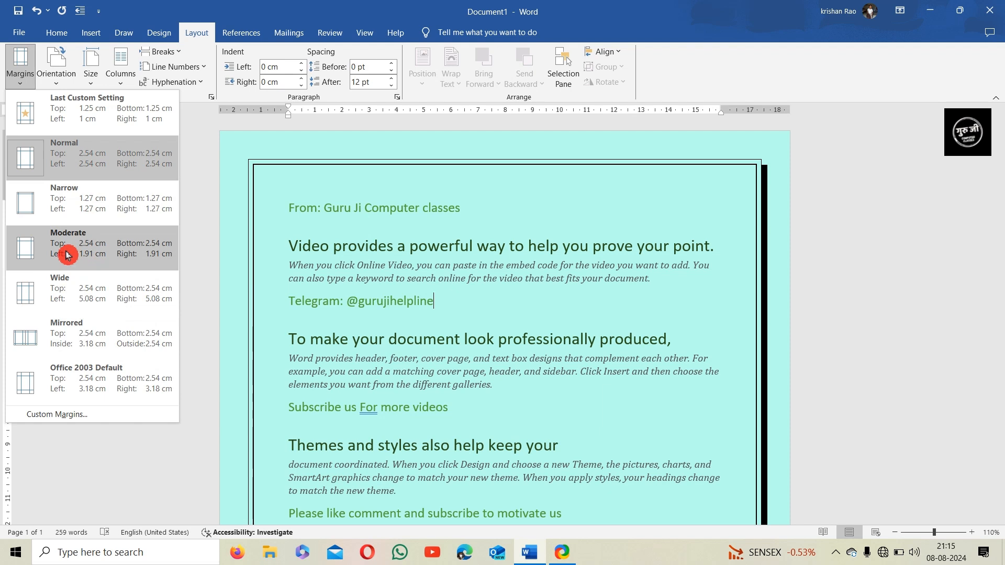
click(106, 264)
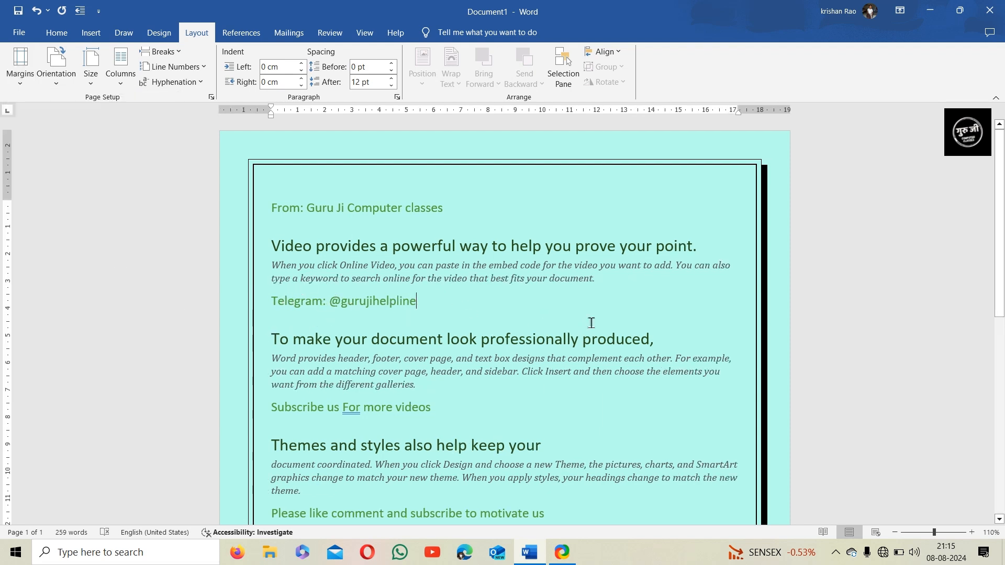
Step: View the custom margin settings without changing them, and restore the Normal 2.54 cm page margins
click(20, 66)
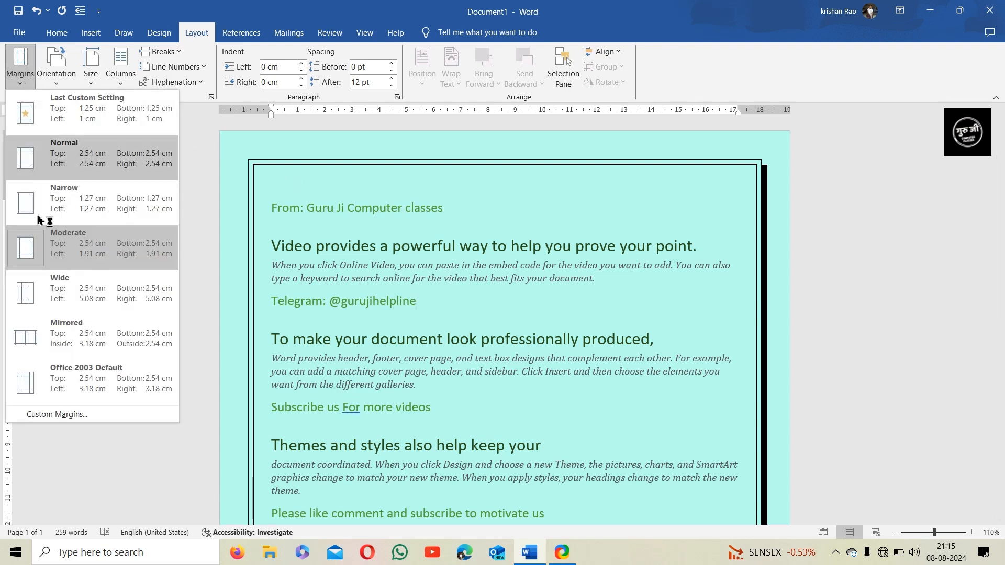
click(46, 415)
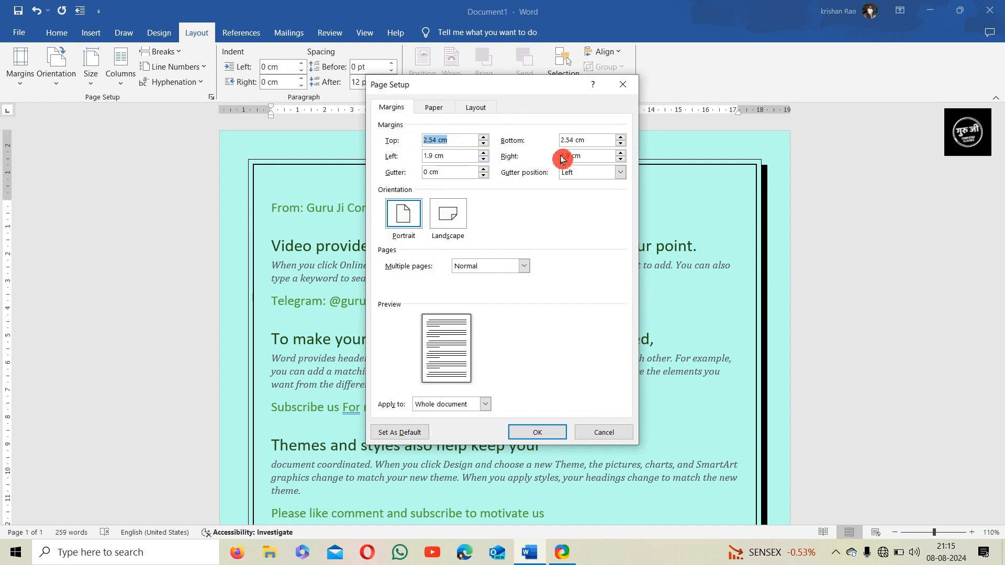
click(622, 84)
click(21, 74)
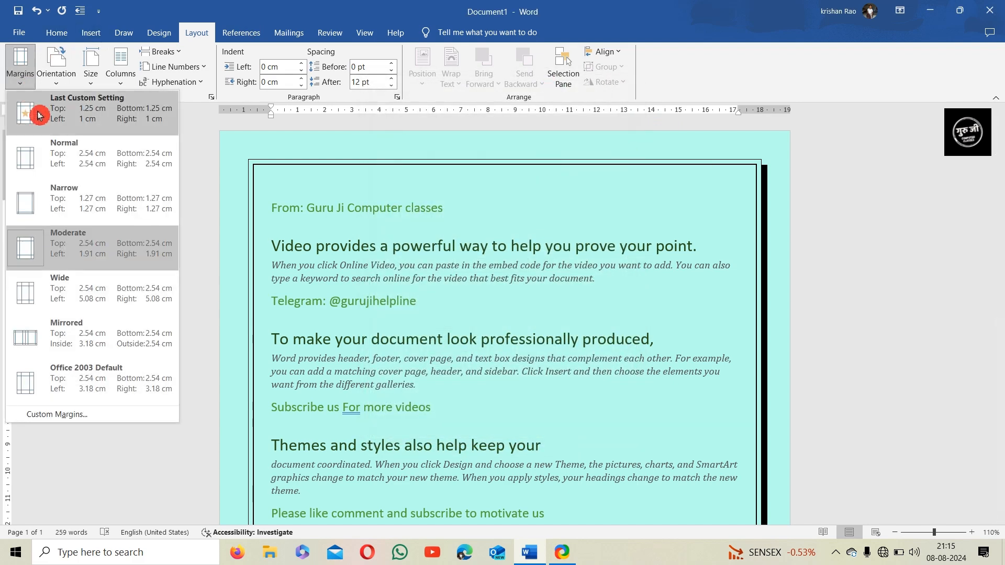
click(51, 155)
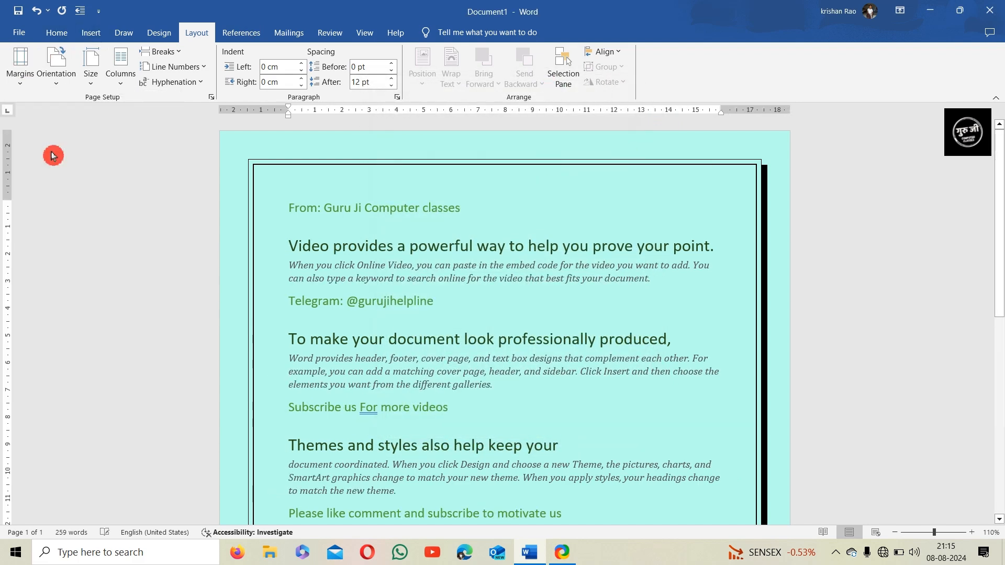
Step: Switch the page orientation of the document to Landscape
click(61, 87)
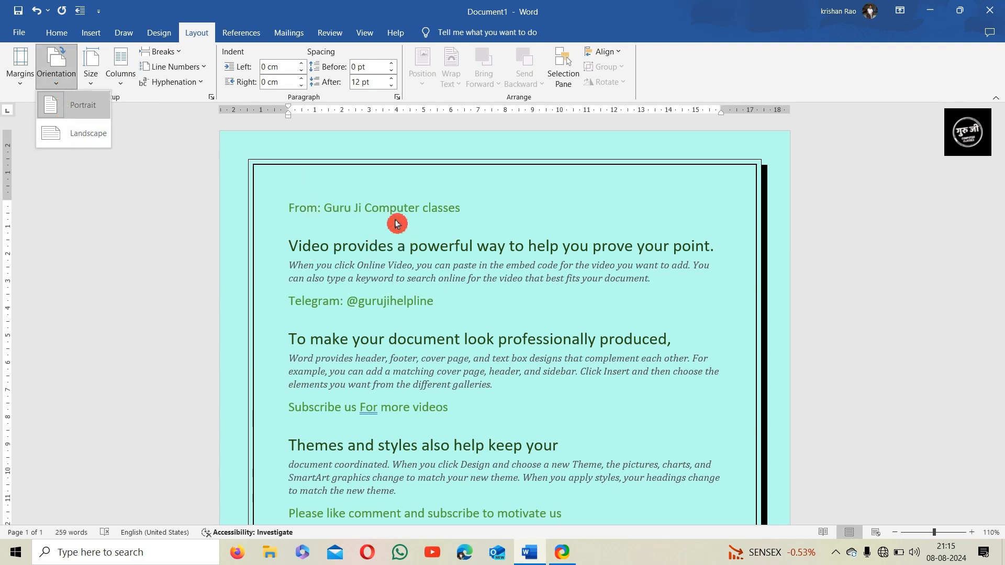
scroll(396, 223, down, 3)
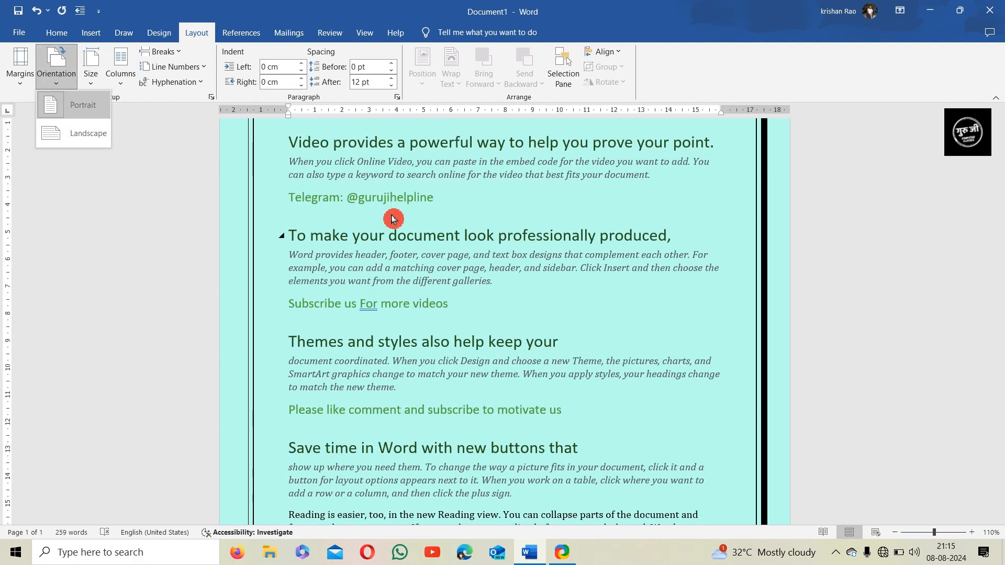
click(75, 143)
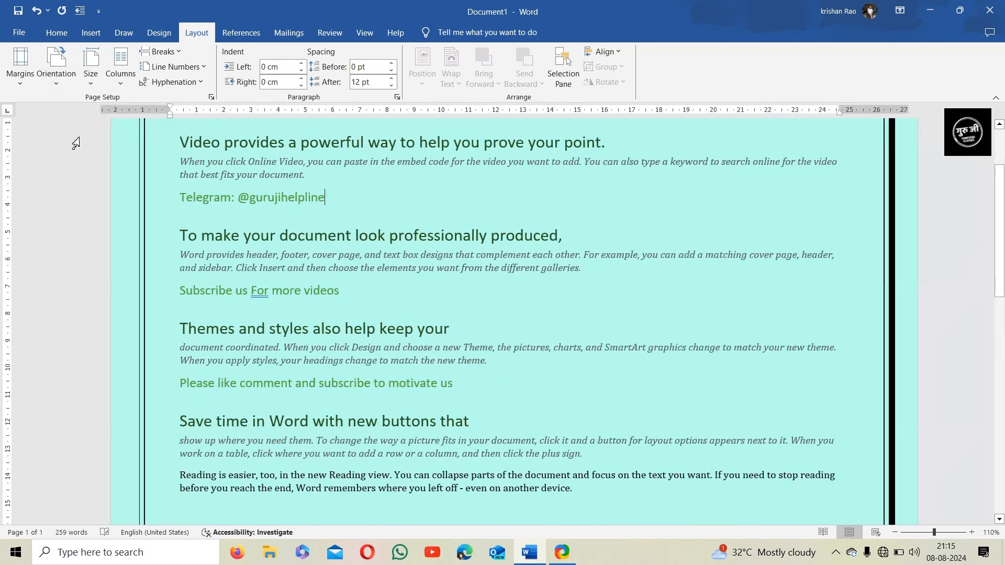
Step: Switch the page orientation of the document back to Portrait
scroll(463, 264, up, 4)
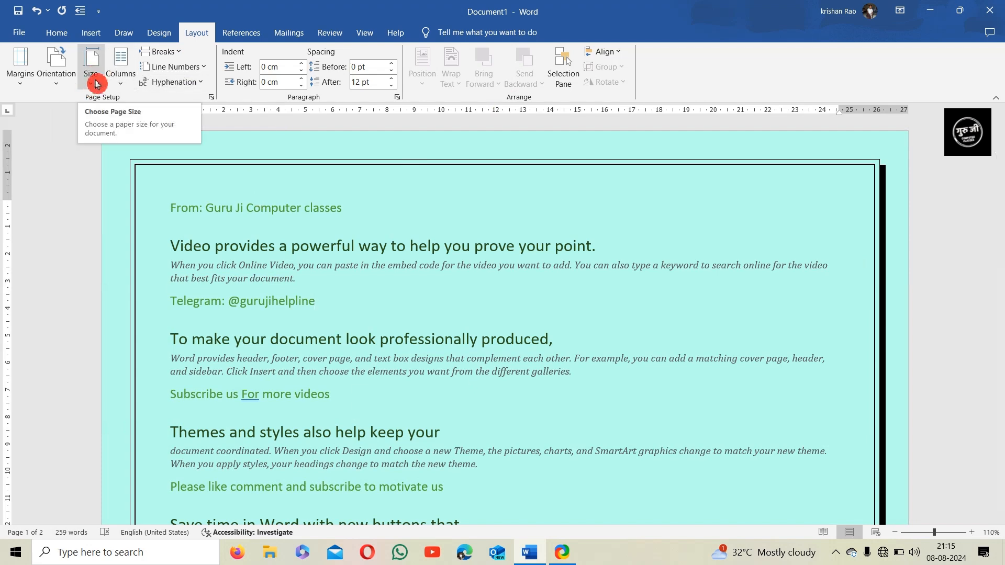
click(53, 79)
click(57, 162)
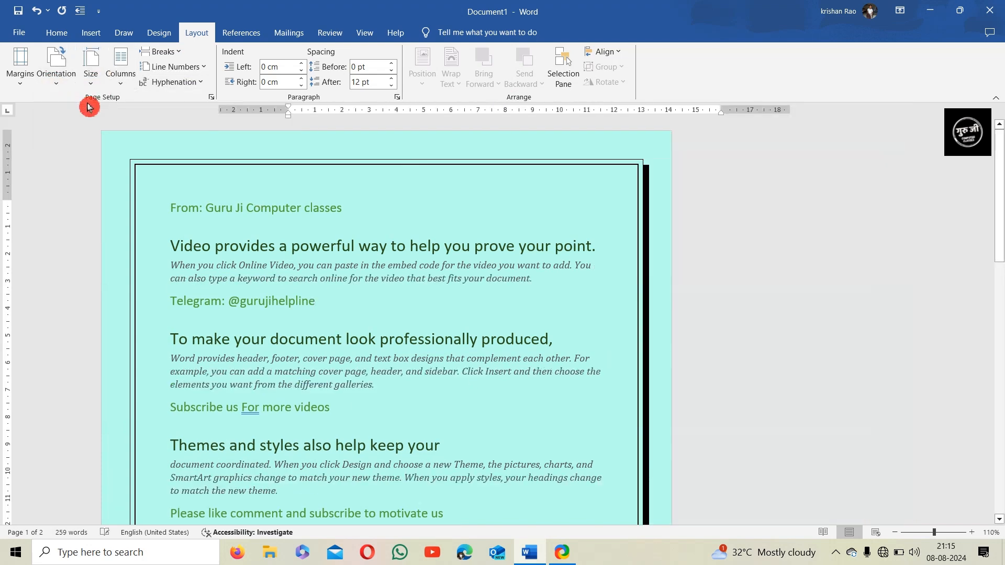
Step: Look through the preset paper sizes and the detailed paper settings in Page Setup, and leave without applying anything
click(98, 89)
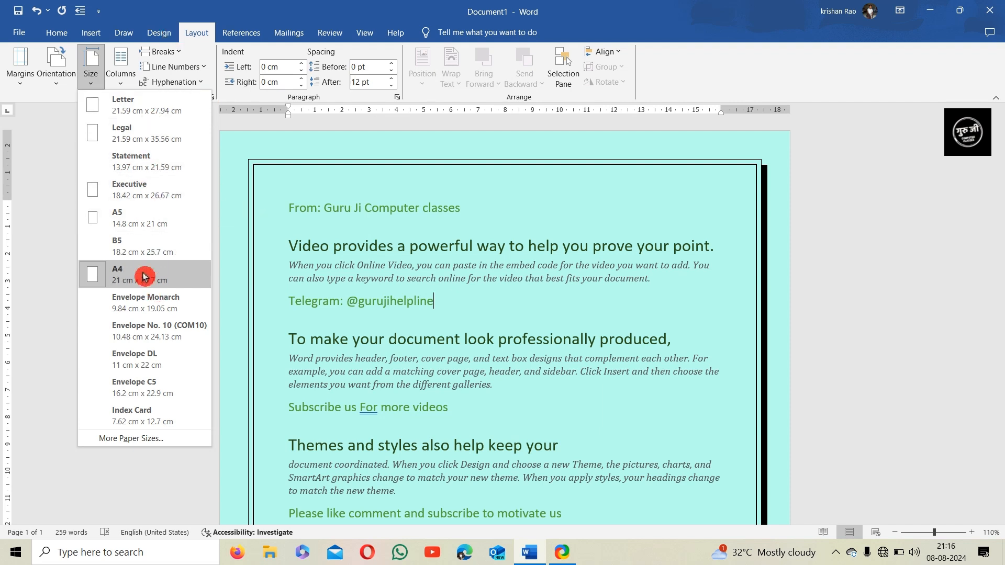
click(117, 440)
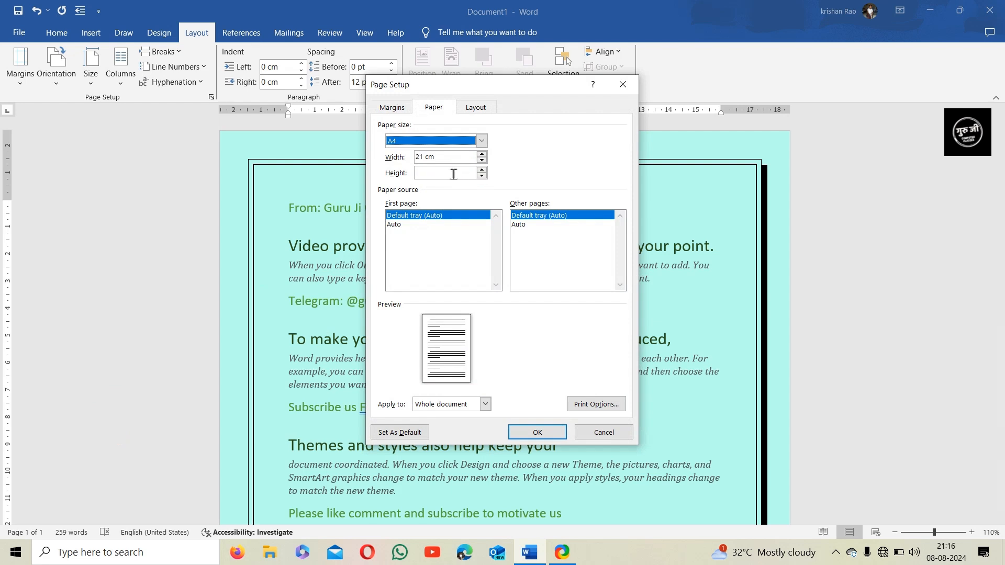
click(602, 433)
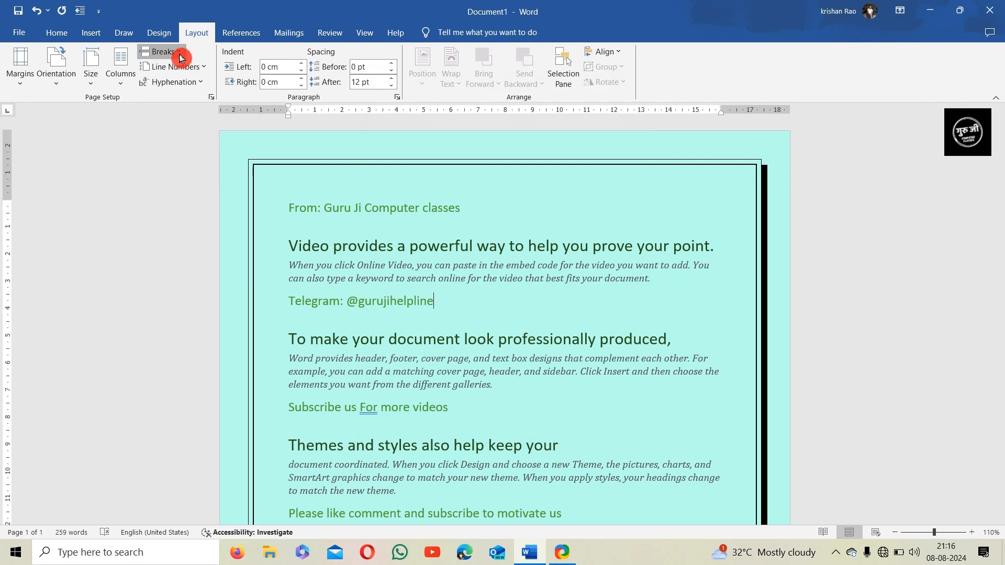
click(180, 57)
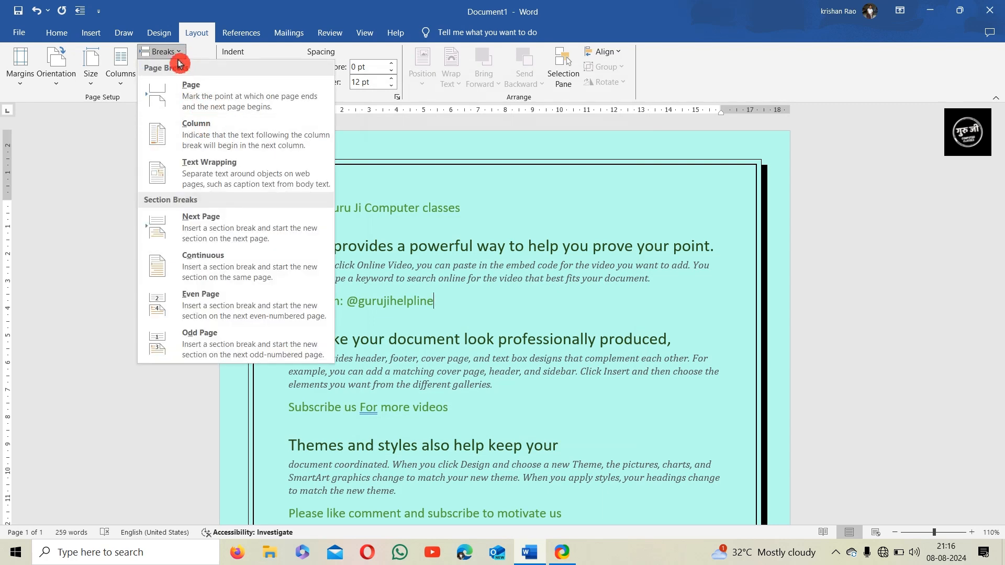
click(179, 58)
scroll(434, 435, down, 6)
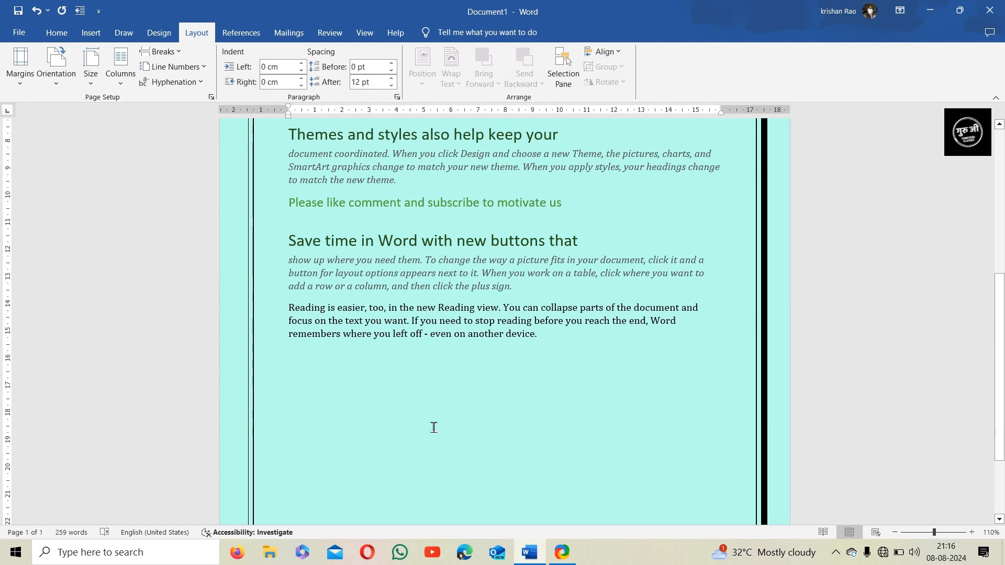
scroll(432, 426, up, 3)
scroll(445, 346, up, 3)
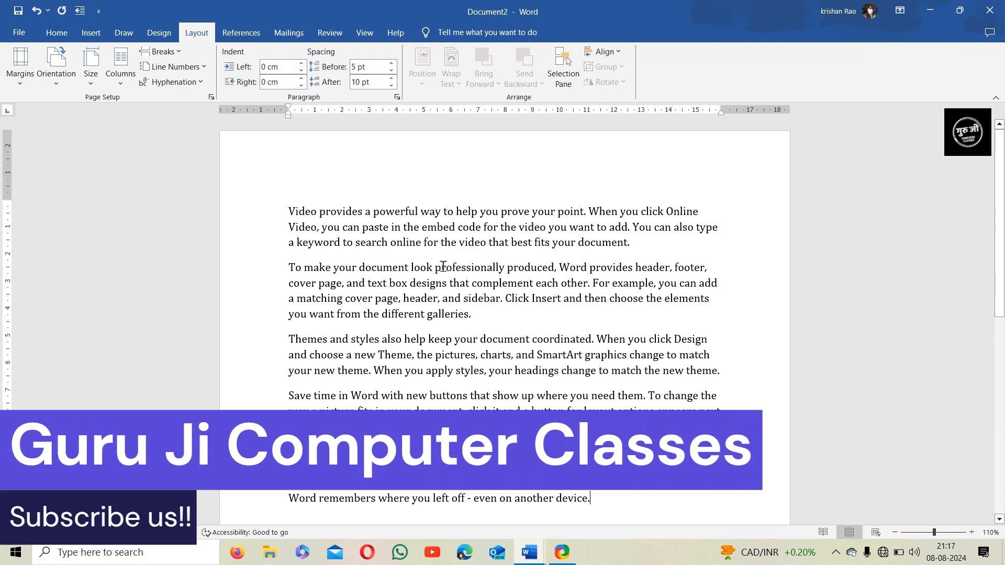
Step: Insert a page break after the second paragraph, which ends in "different galleries.", and check the text on both pages
click(159, 51)
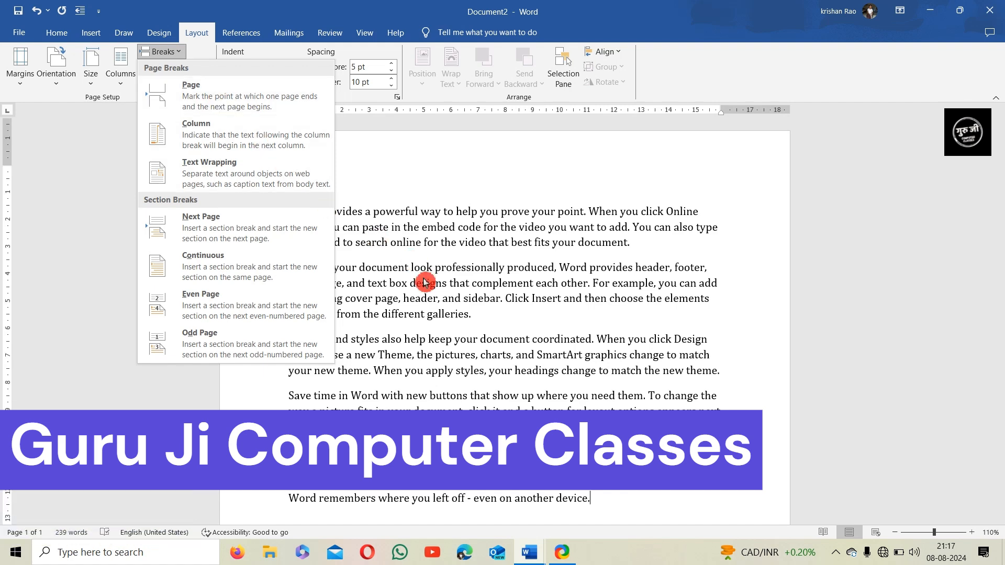
scroll(434, 293, down, 2)
click(451, 318)
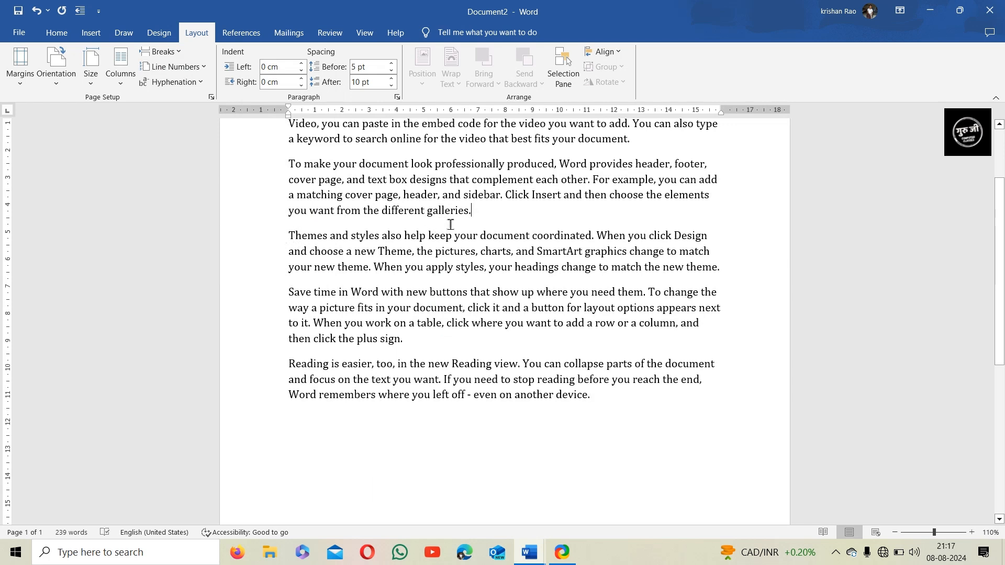
scroll(175, 157, up, 1)
click(159, 51)
click(186, 101)
scroll(403, 298, up, 4)
scroll(403, 300, up, 3)
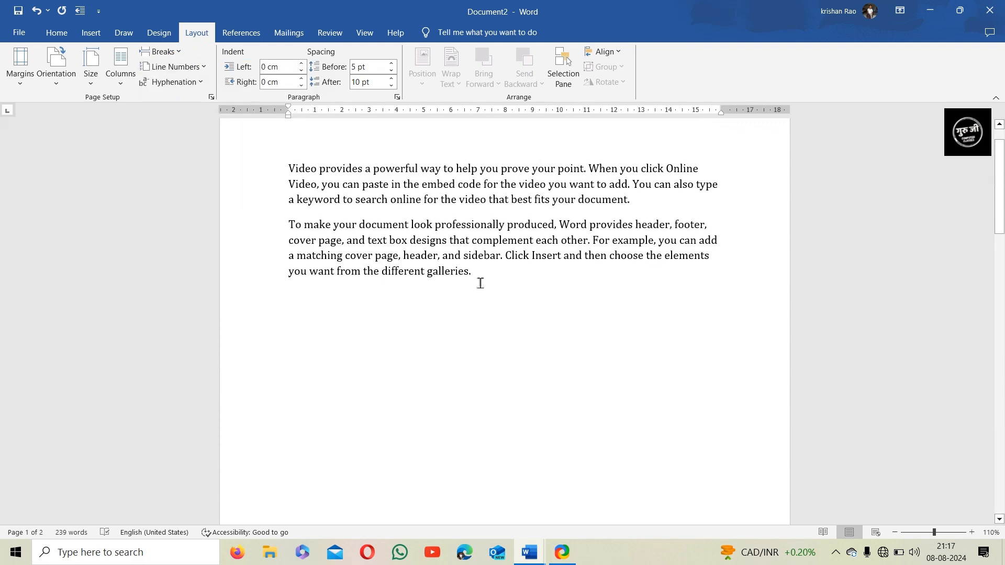
scroll(479, 281, up, 1)
scroll(484, 308, down, 2)
scroll(484, 308, down, 10)
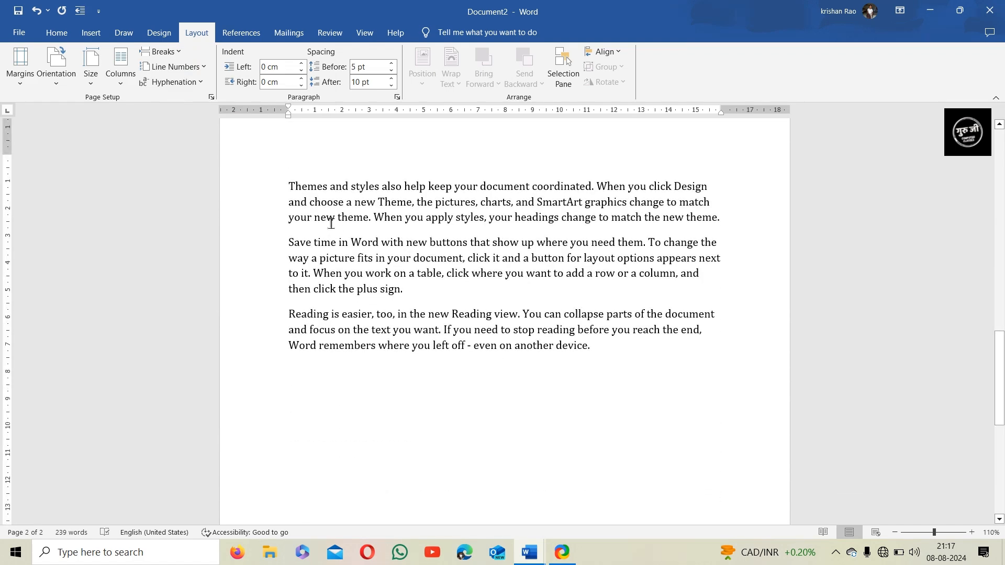
scroll(471, 183, up, 10)
Step: Undo the page break after the second paragraph
key(ctrl+z)
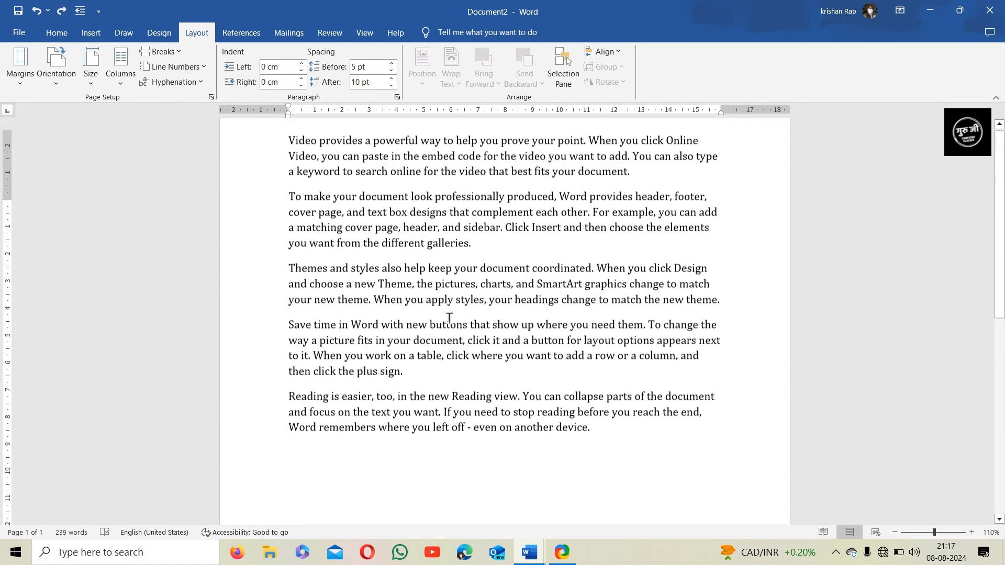
scroll(471, 407, up, 2)
scroll(577, 496, down, 1)
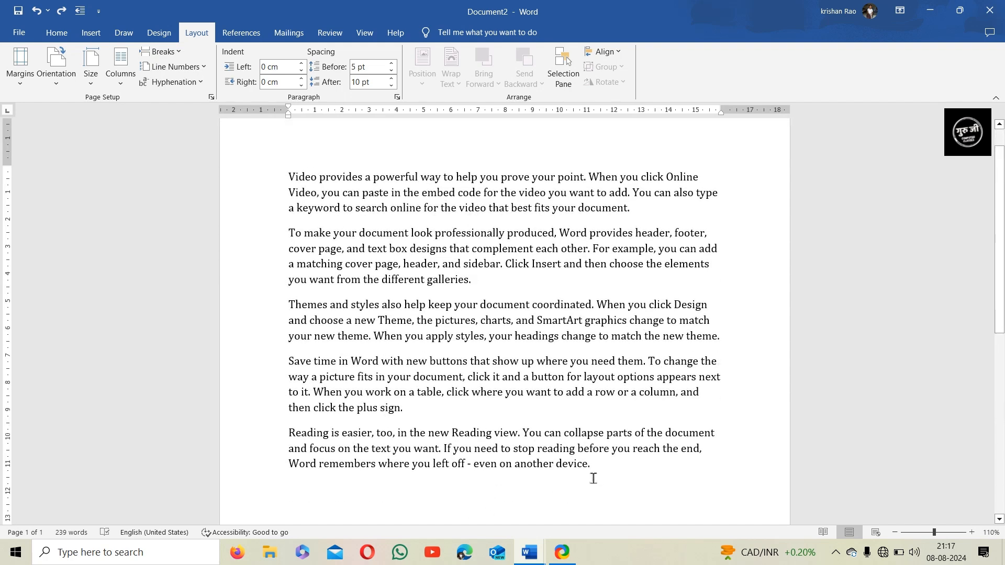
Step: Delete all paragraphs after the first one and lay out the remaining text in two columns
drag(566, 468, 277, 233)
key(Delete)
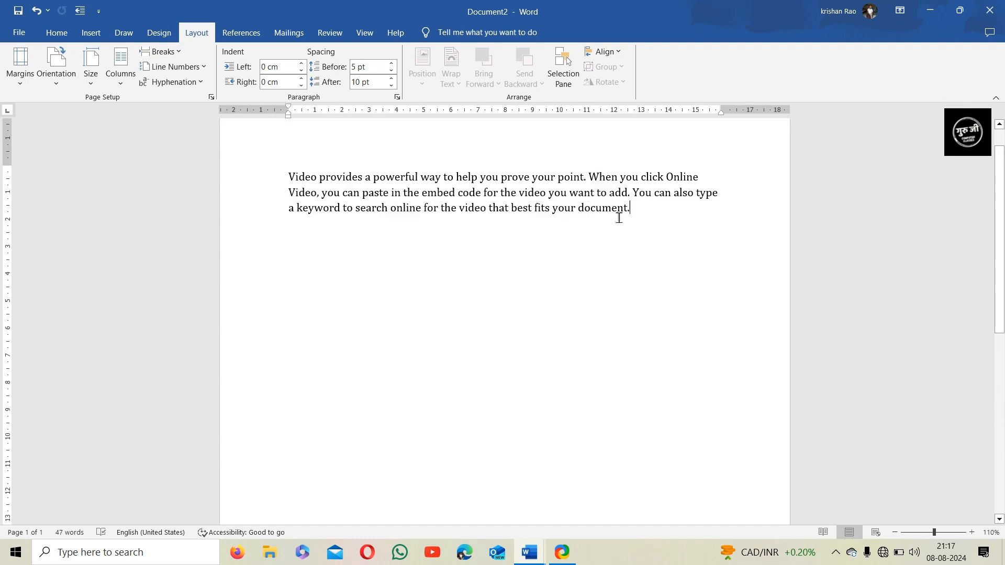
click(122, 86)
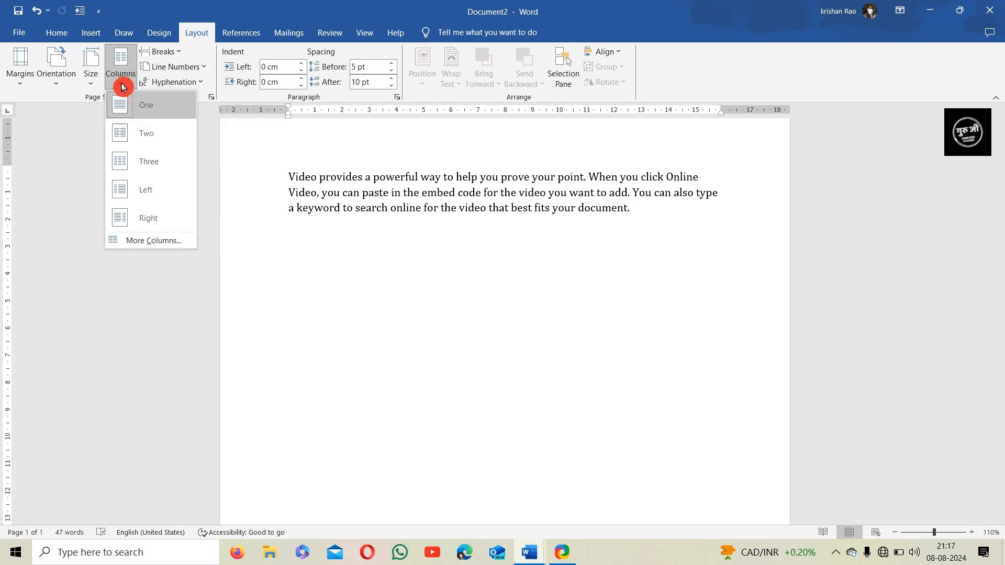
click(133, 134)
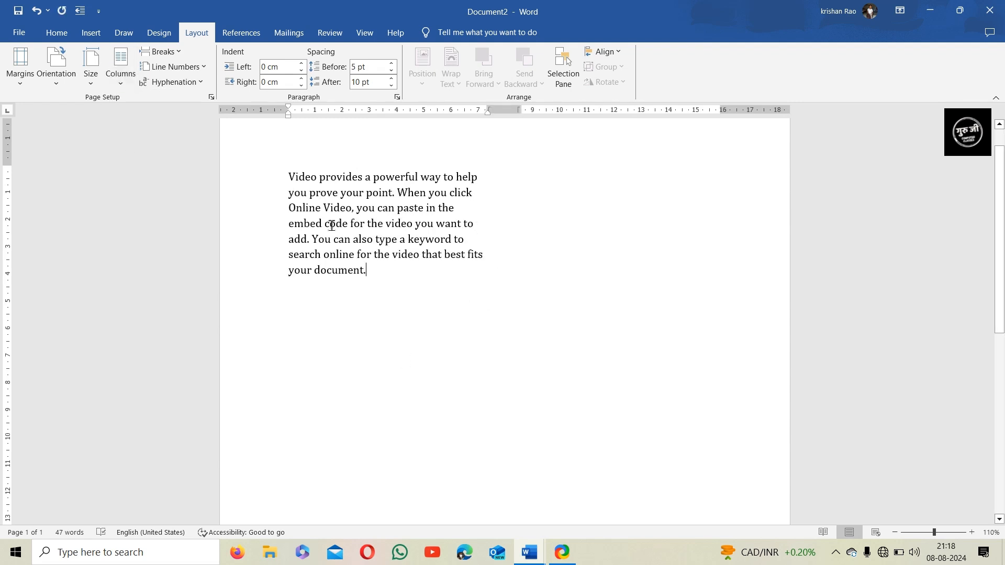
Step: Insert a column break after the first paragraph and enter the sample text "ghjgjjhjh" in the second column
click(380, 270)
key(Return)
scroll(374, 306, down, 5)
scroll(375, 312, up, 6)
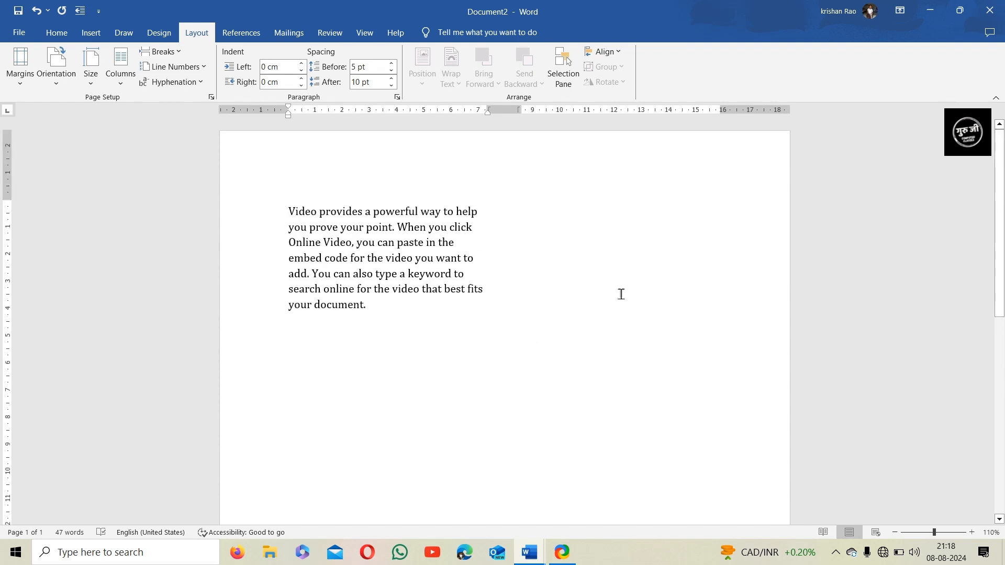
click(164, 52)
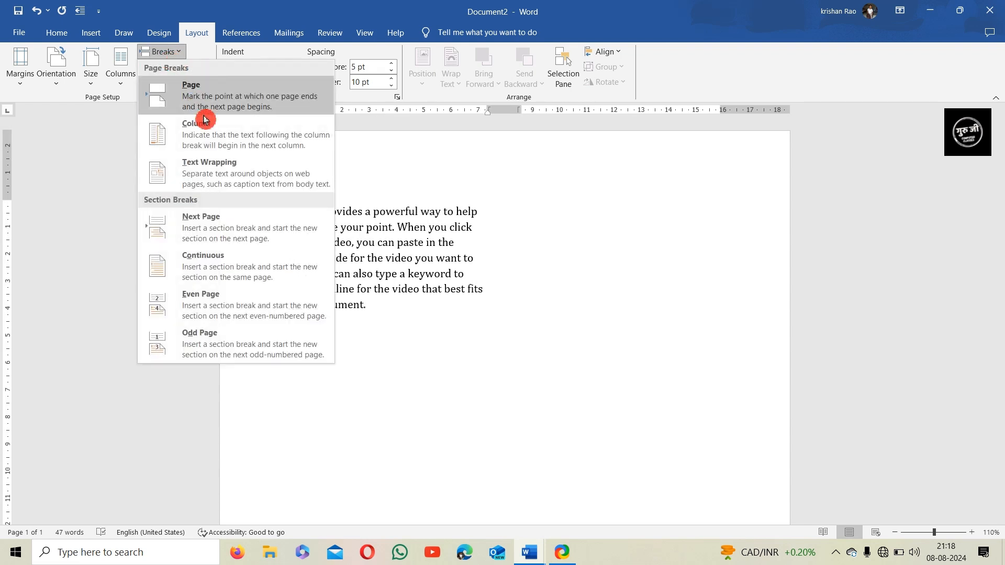
click(227, 145)
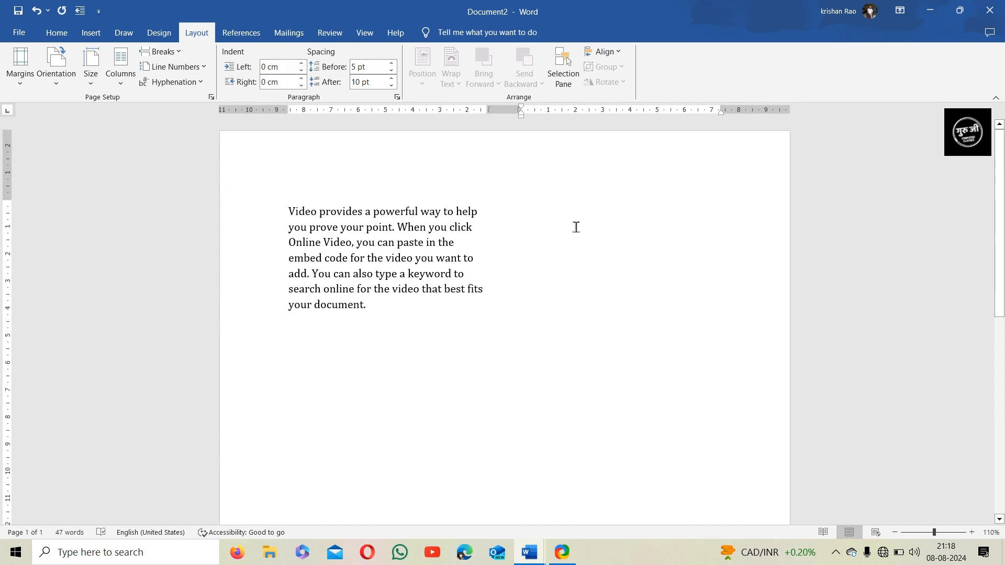
text(ghjgjjhjh)
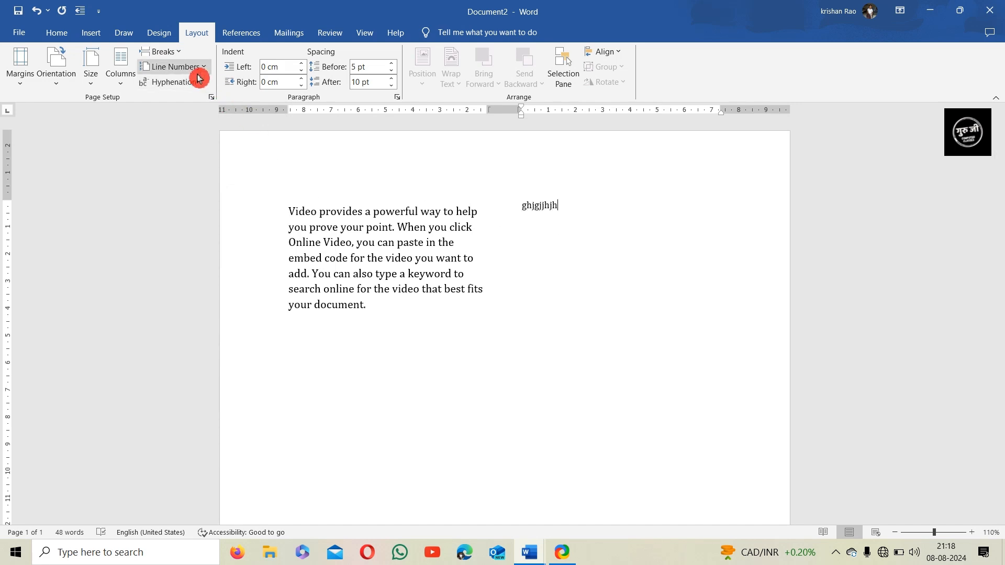
Step: Undo the sample text, column break, two-column layout and paragraph deletion to restore the full text
click(160, 52)
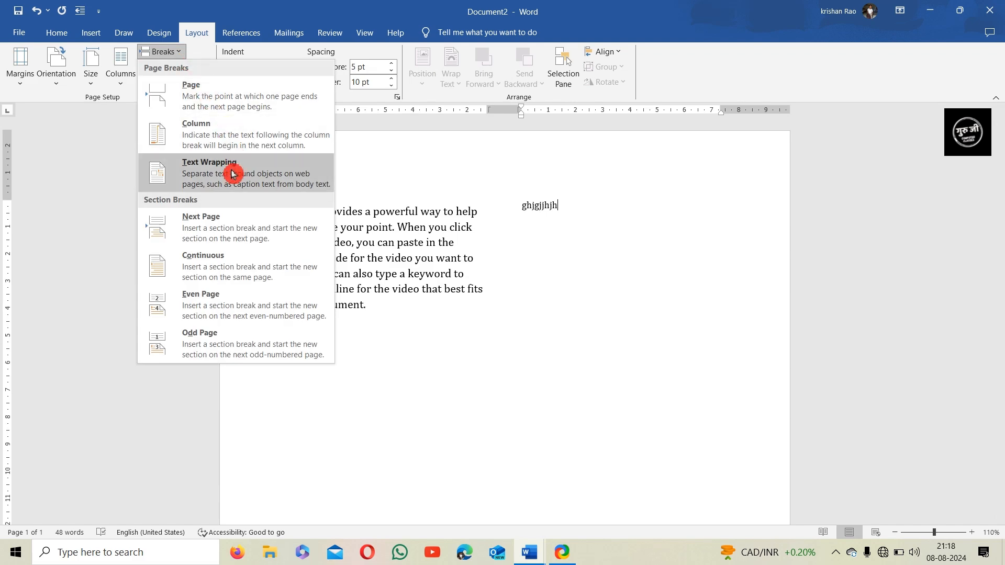
click(453, 325)
click(40, 13)
click(42, 17)
click(39, 13)
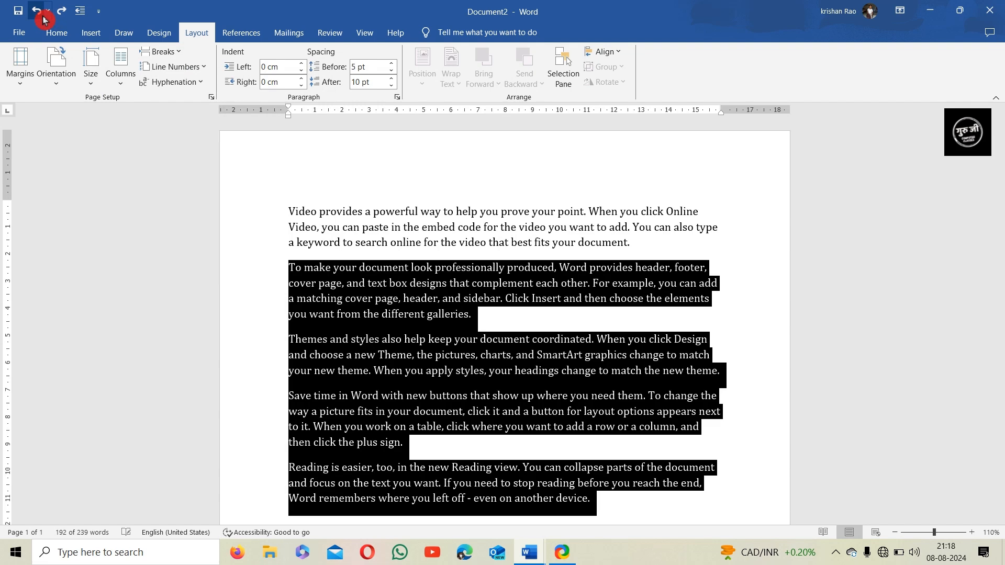
Step: Insert a Text Wrapping break after "complement each other." in the second paragraph
scroll(664, 480, down, 1)
click(597, 487)
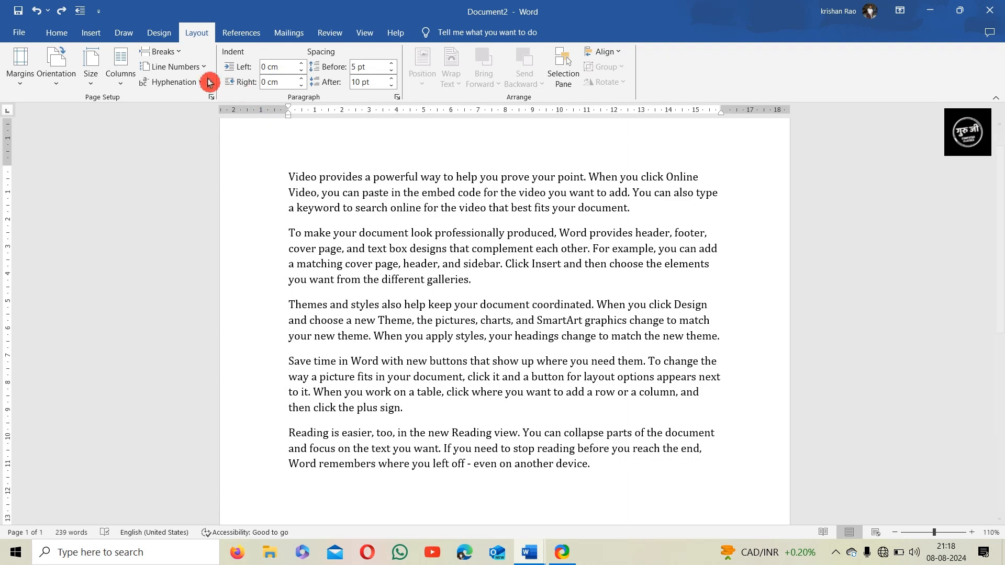
click(166, 51)
click(208, 183)
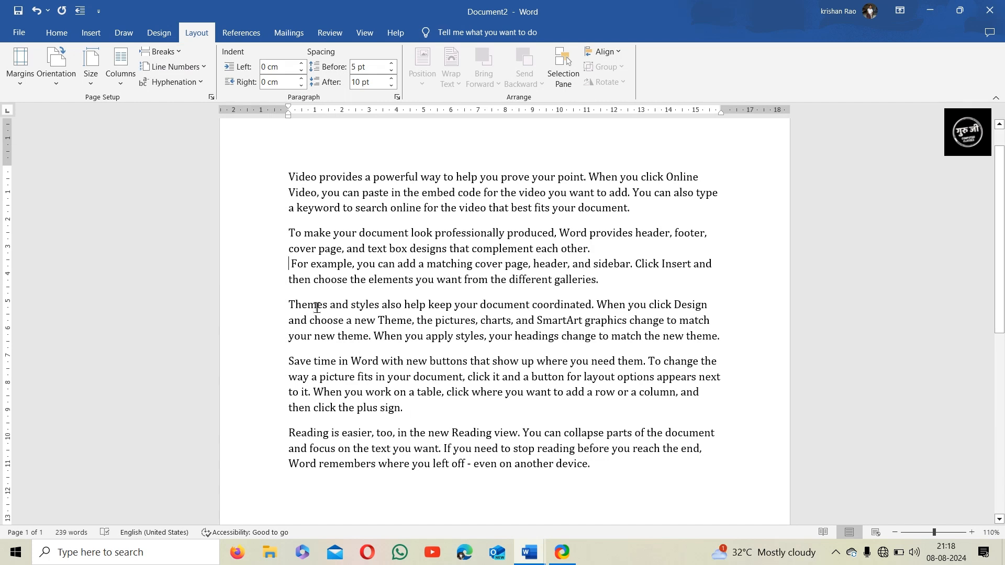
Step: Split the second paragraph after "For example, you" into a new paragraph, and rejoin it
click(375, 271)
key(Return)
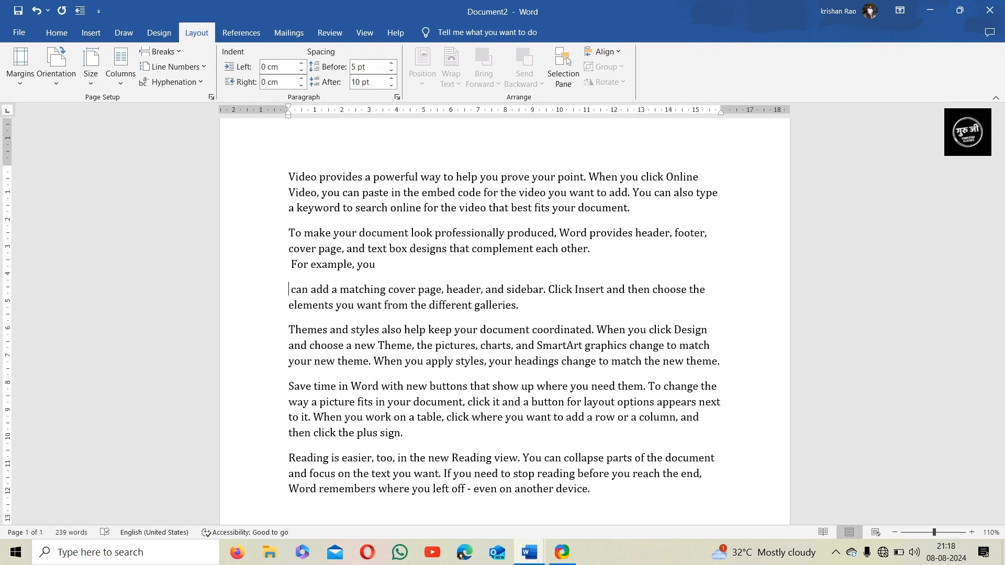
key(BackSpace)
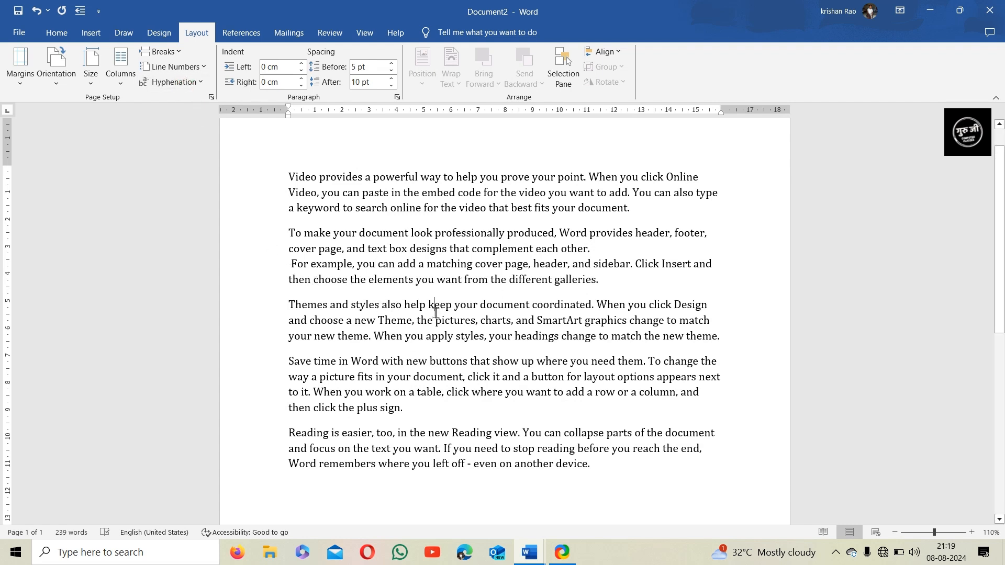
Step: Insert a Next Page section break after the "k" of "keep" in the third paragraph, check both pages and undo it
click(161, 51)
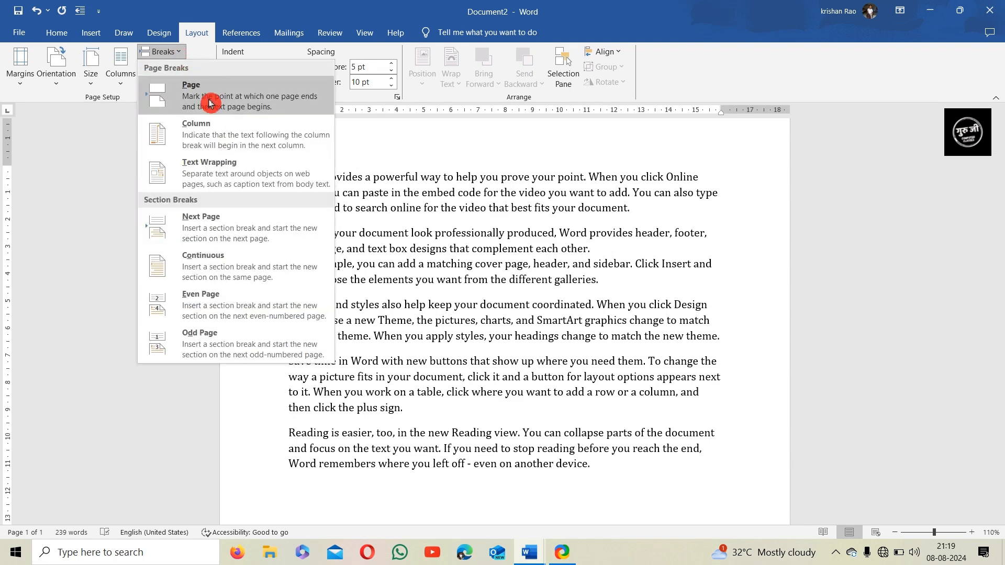
click(253, 237)
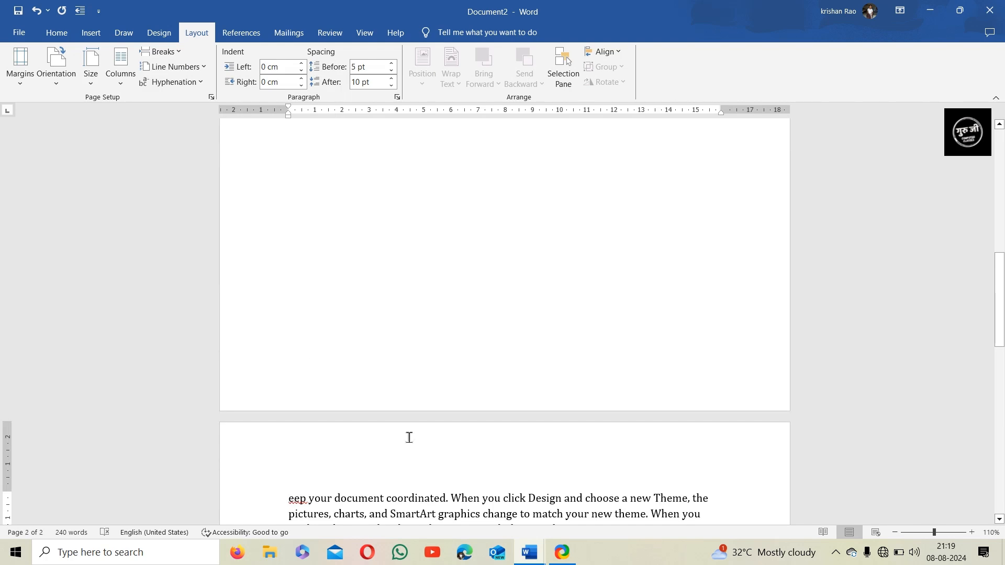
scroll(409, 434, down, 5)
scroll(412, 433, up, 4)
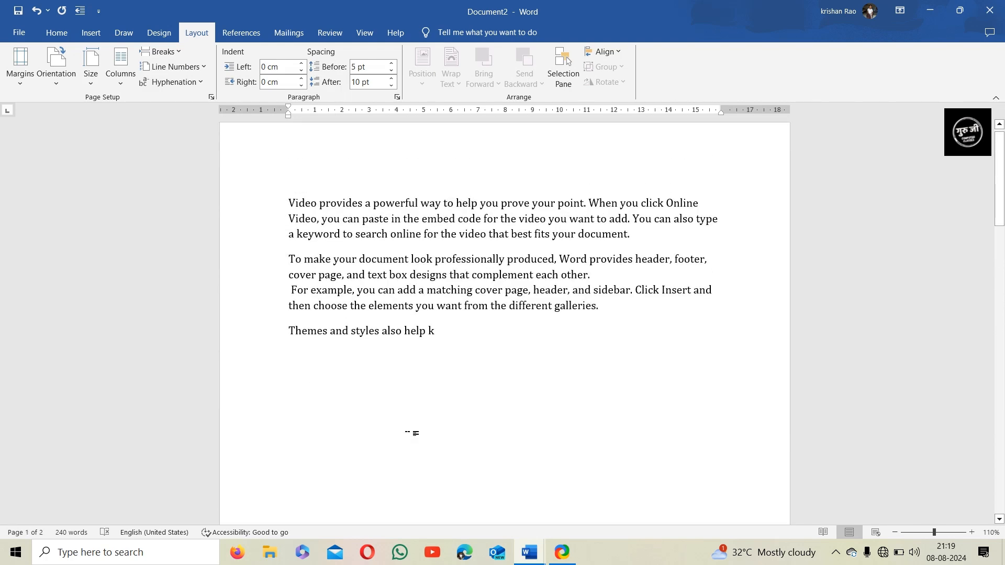
key(ctrl+z)
Step: Insert a Continuous section break in the third paragraph after "Themes and styles also help keep your document"
click(160, 52)
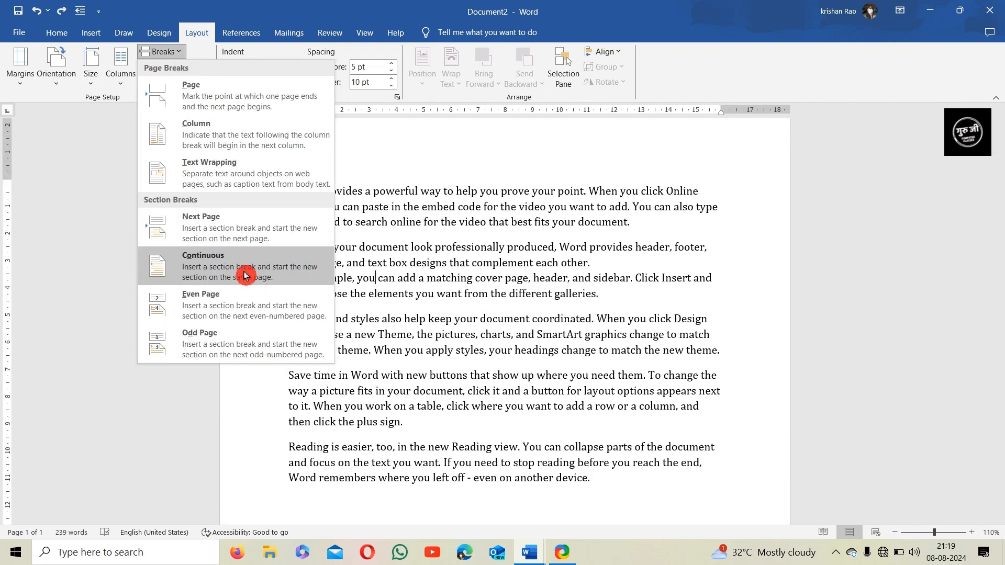
click(543, 344)
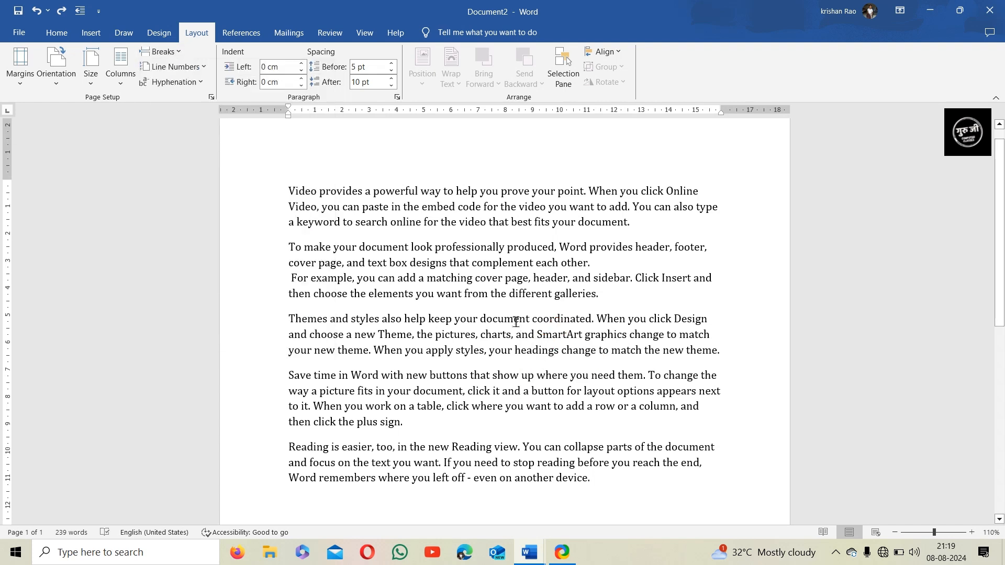
click(175, 55)
click(219, 260)
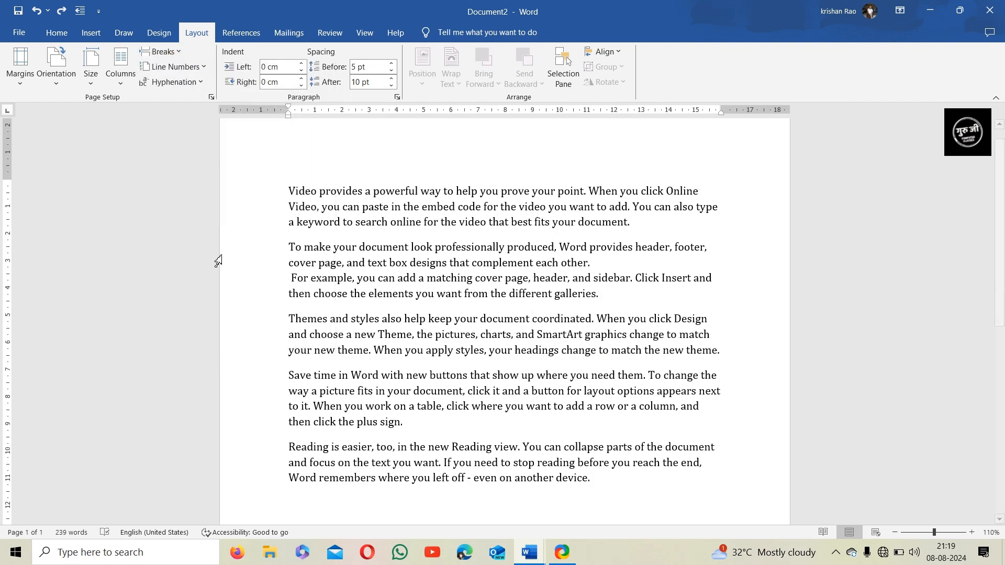
scroll(417, 371, down, 1)
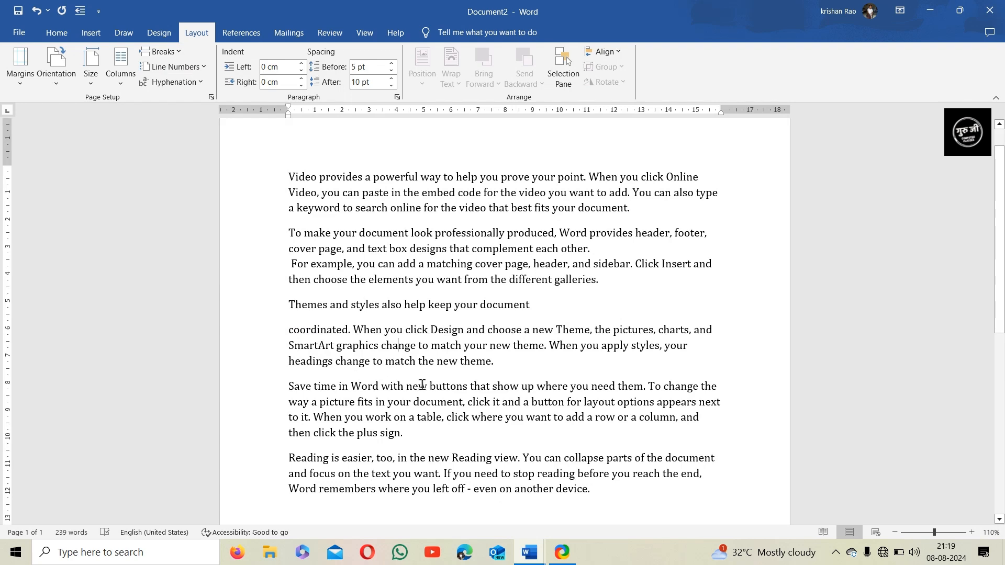
Step: Insert an Even Page section break after the "cha" of "change" in the third paragraph and check both pages
click(174, 52)
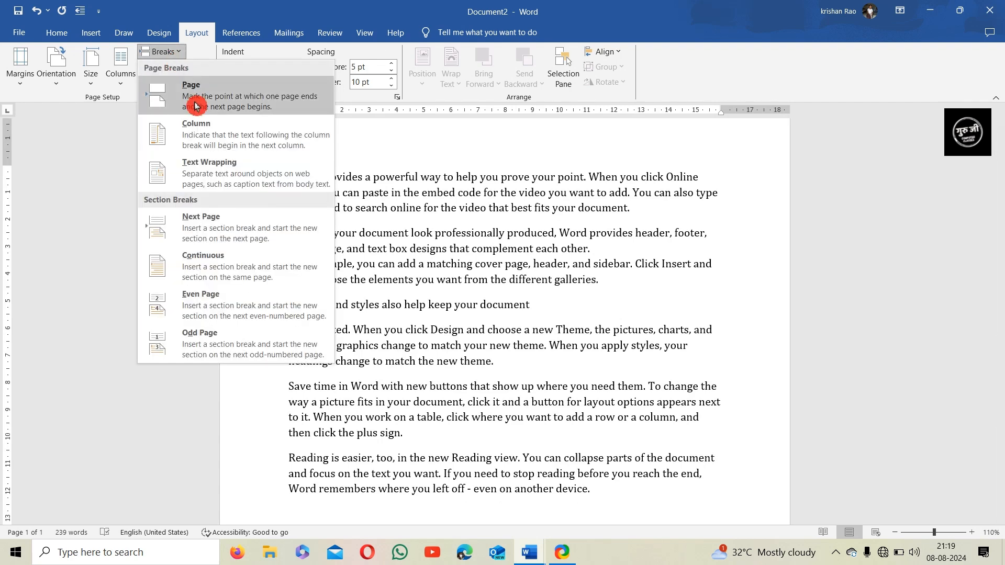
scroll(535, 429, up, 1)
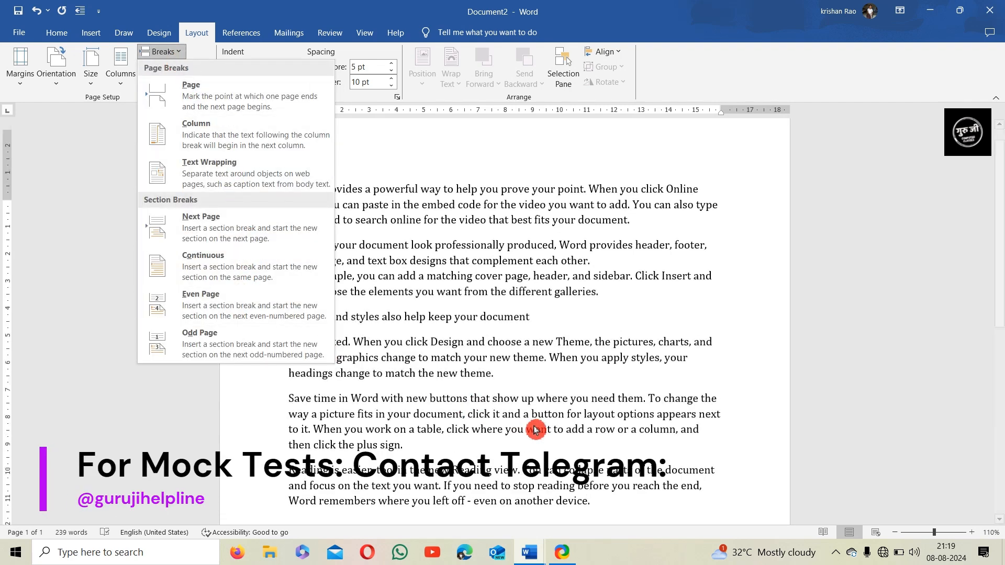
scroll(590, 475, down, 2)
click(562, 454)
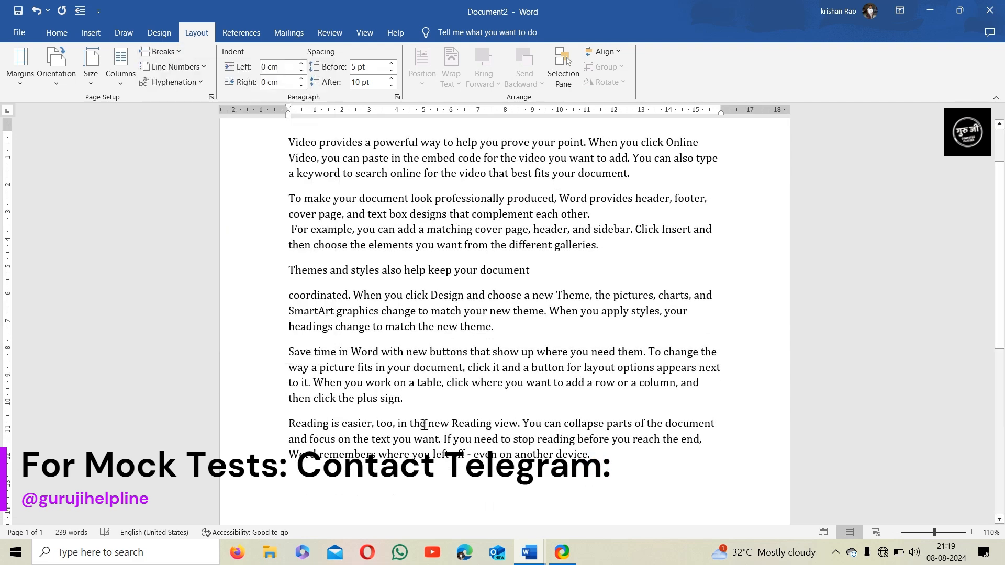
click(178, 53)
click(234, 301)
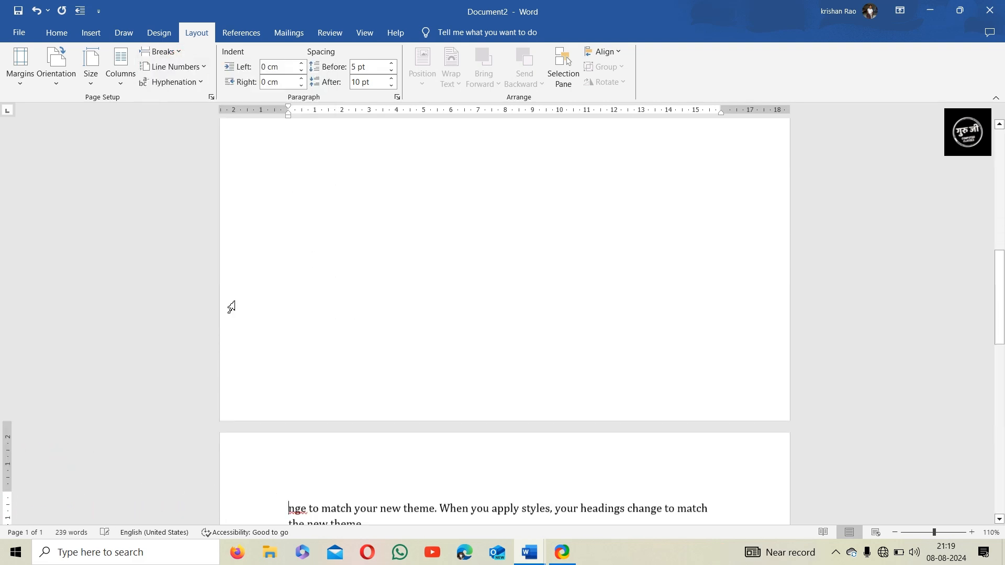
scroll(364, 430, down, 3)
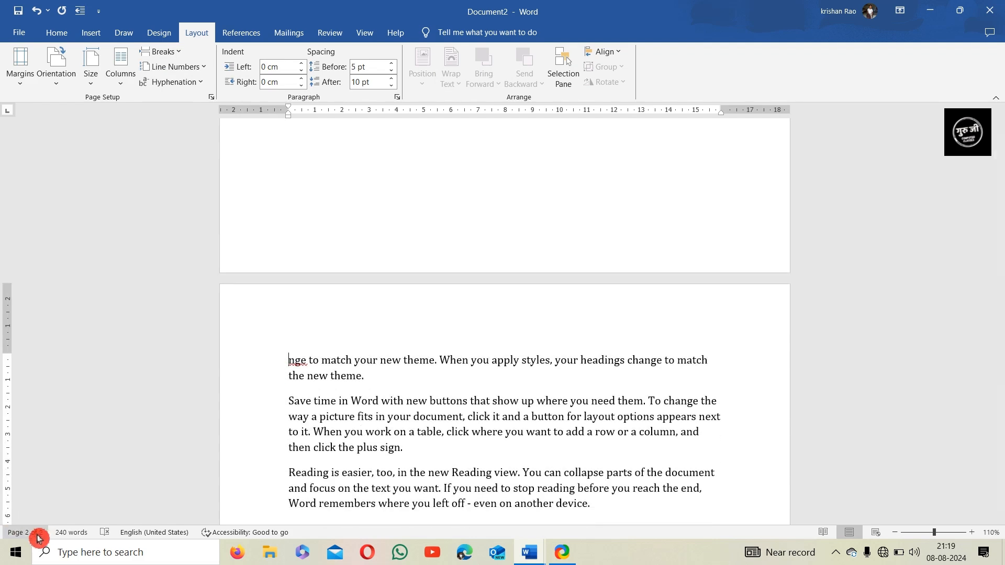
scroll(289, 438, down, 7)
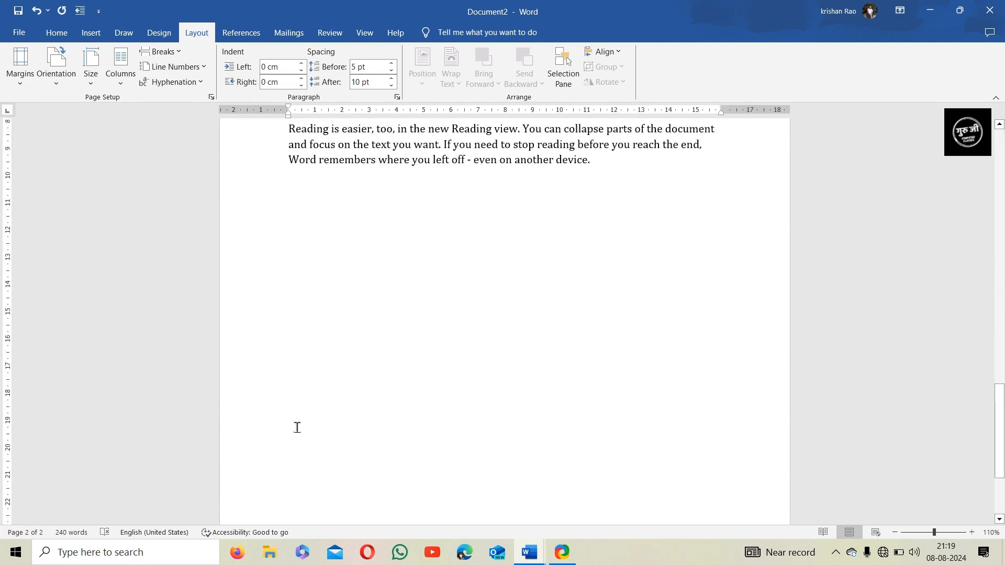
scroll(297, 427, up, 3)
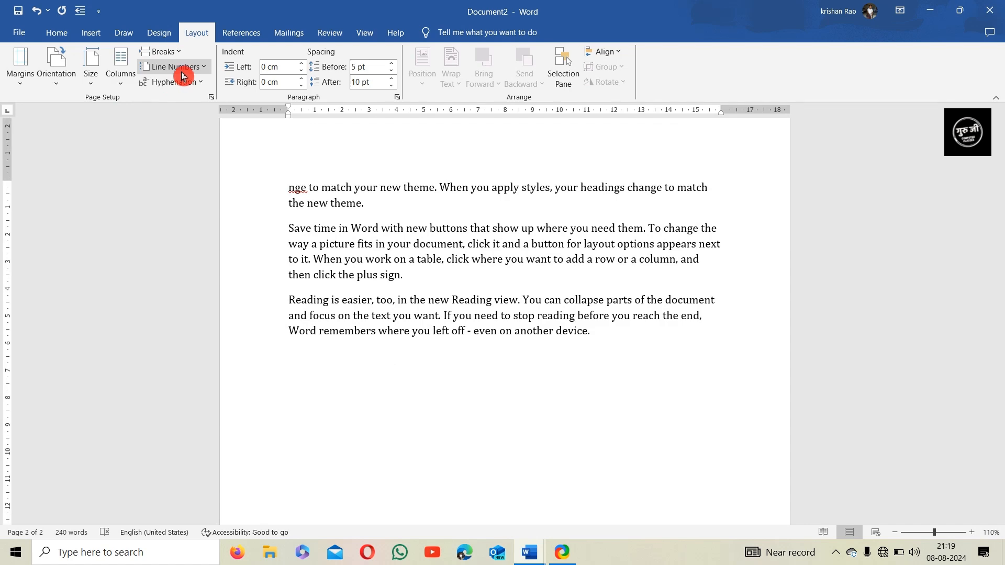
Step: Insert another Even Page section break before "nge to match your new theme", review all pages, and undo the inserted breaks
click(160, 52)
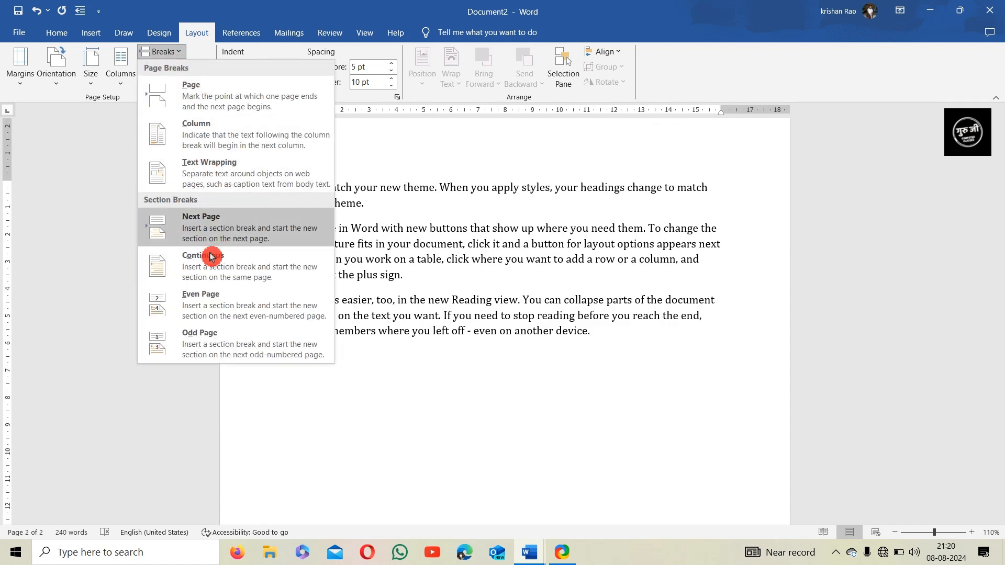
click(206, 294)
scroll(354, 354, down, 11)
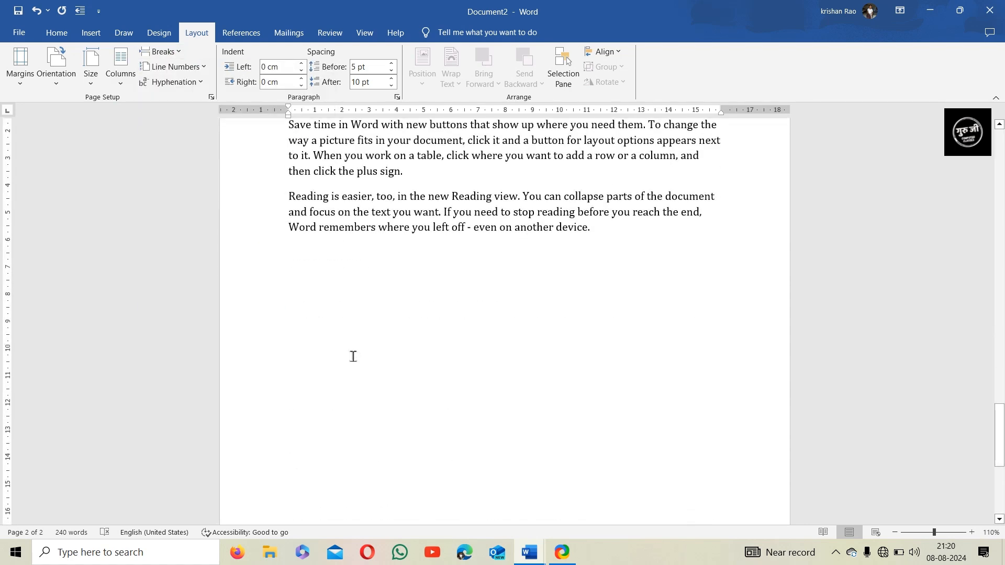
scroll(353, 360, down, 4)
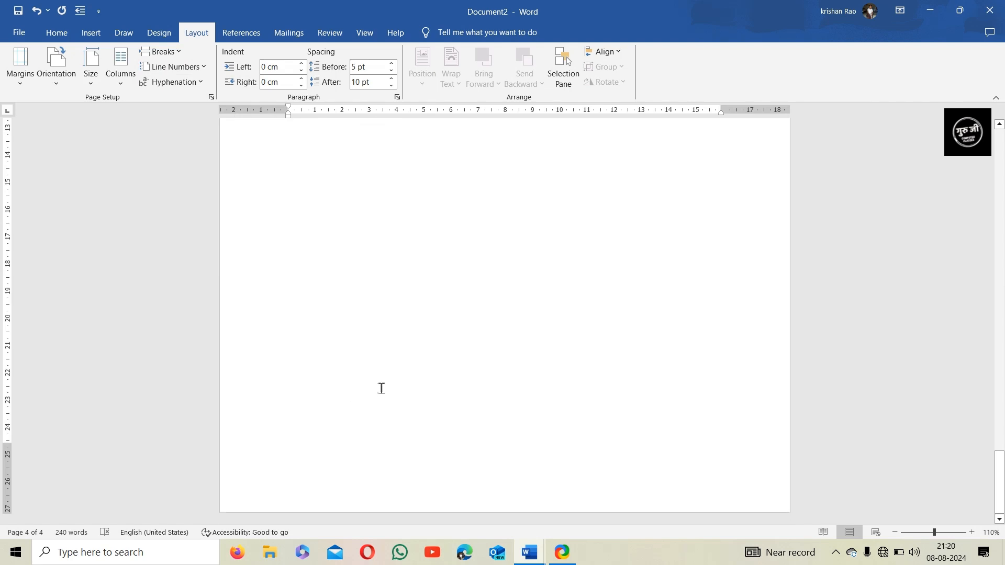
scroll(381, 388, up, 15)
scroll(380, 384, up, 13)
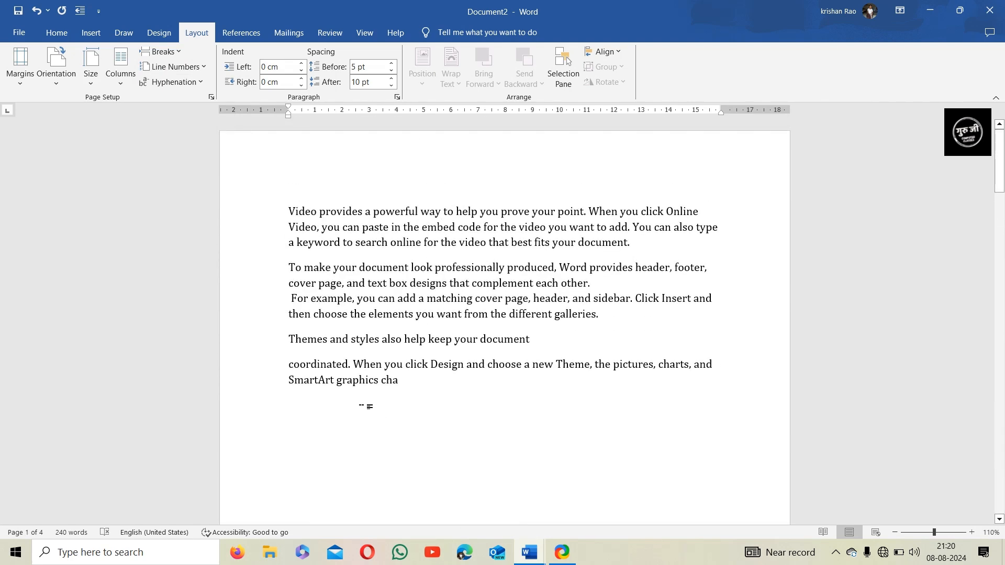
click(36, 10)
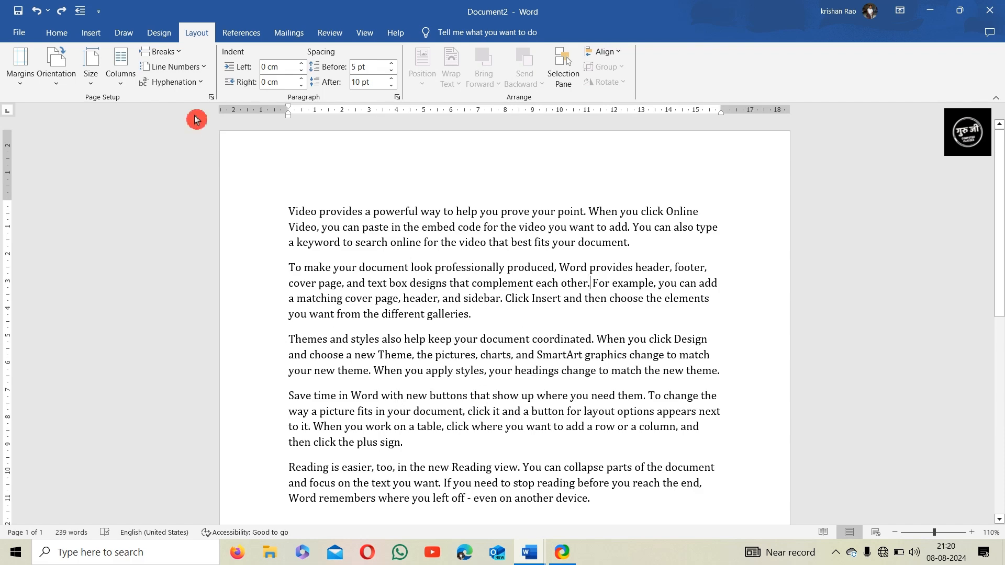
Step: Insert two successive Odd Page section breaks after "complement each other." in the second paragraph and review the pages
click(163, 51)
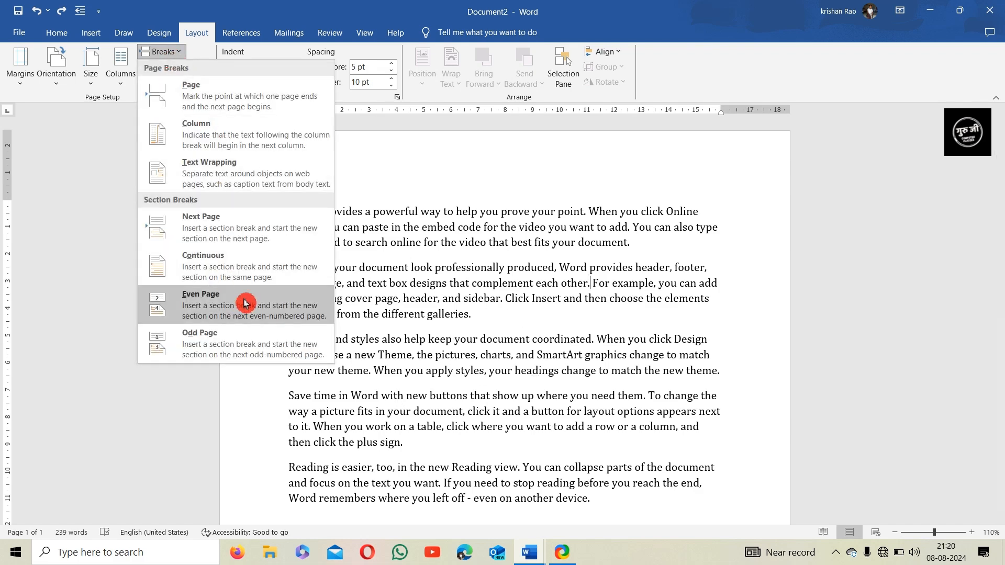
click(242, 335)
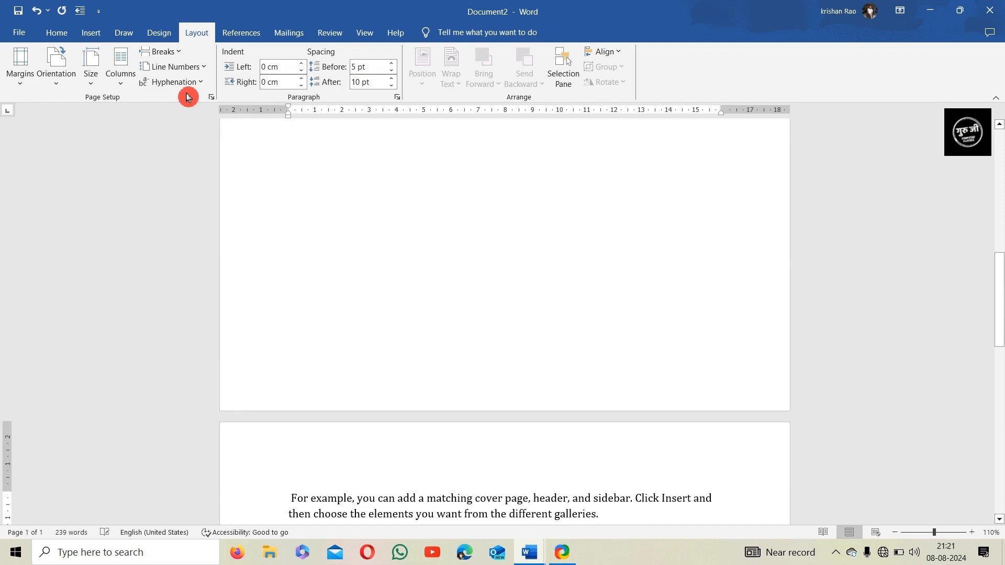
click(166, 52)
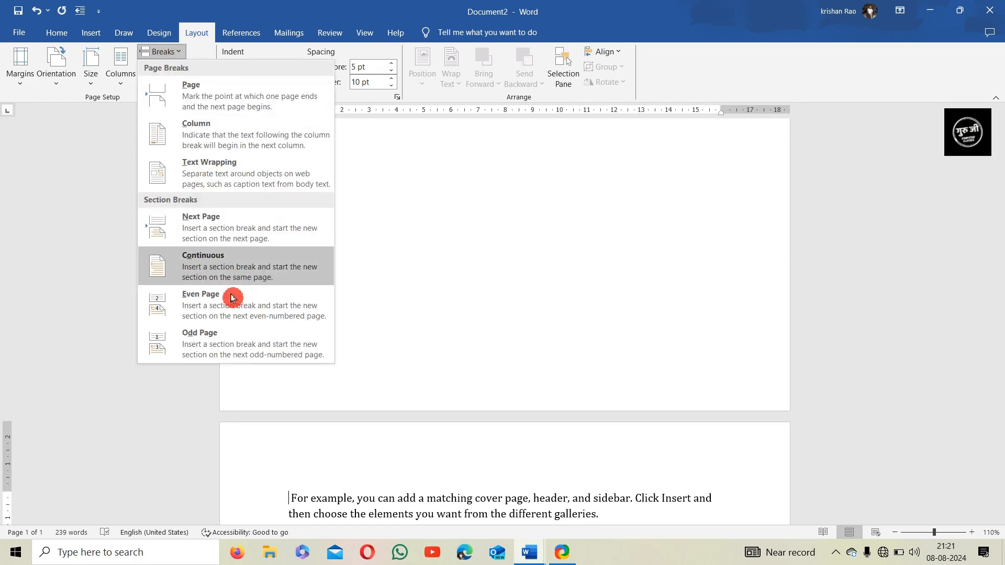
click(224, 346)
scroll(332, 350, down, 4)
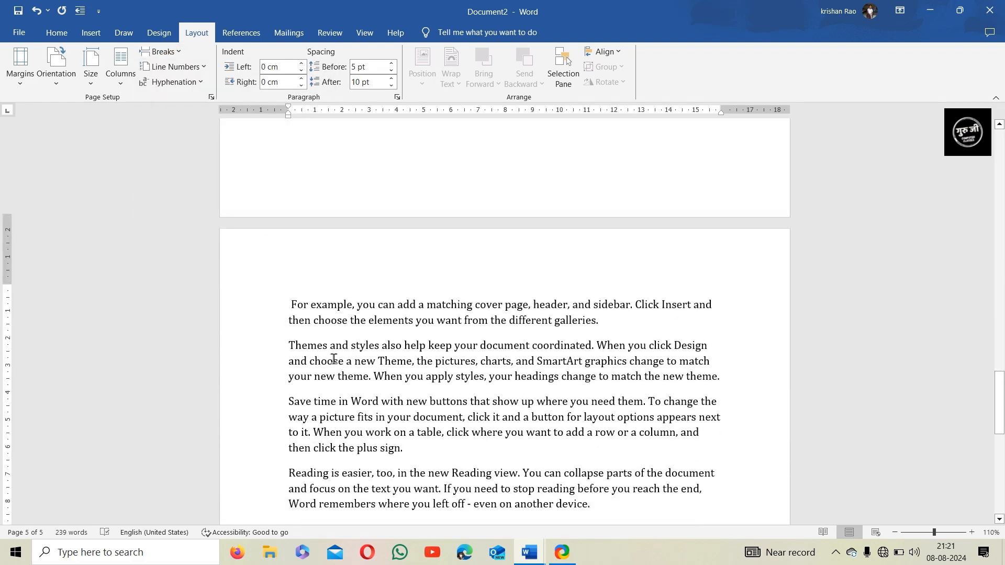
scroll(337, 370, up, 10)
scroll(341, 370, up, 5)
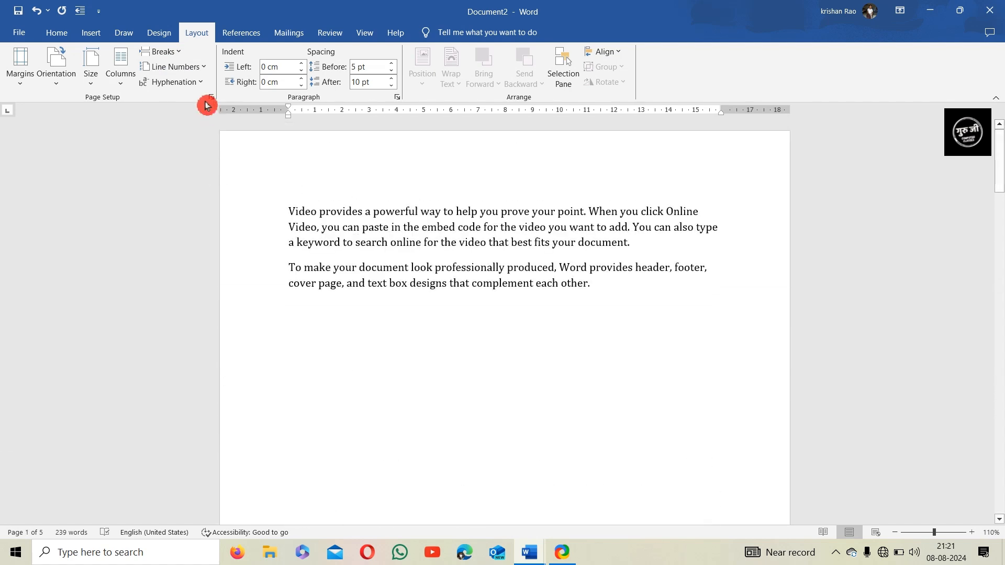
Step: Undo the Odd Page section breaks and the earlier text changes, back to the continuous five-paragraph text
click(174, 55)
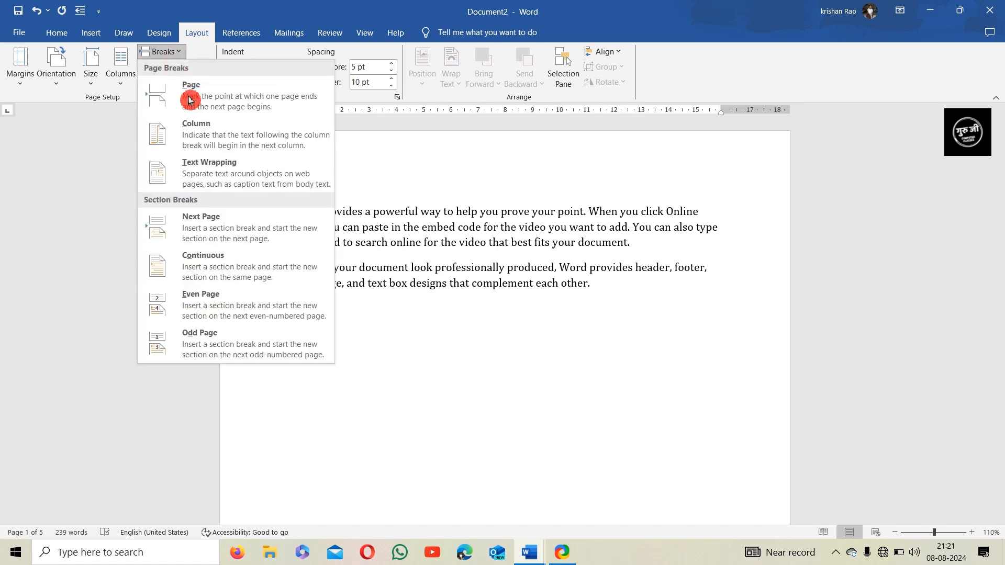
click(494, 374)
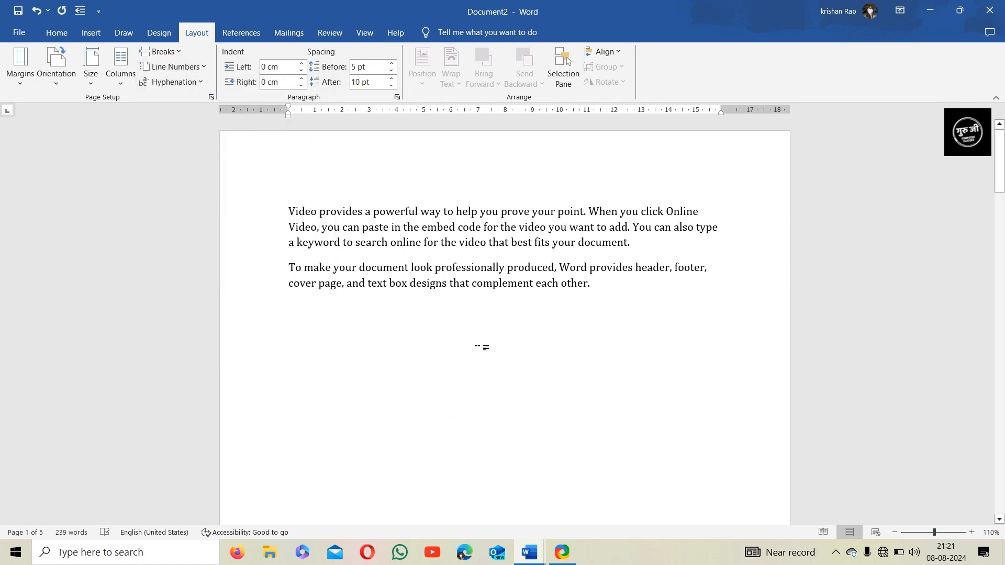
click(36, 11)
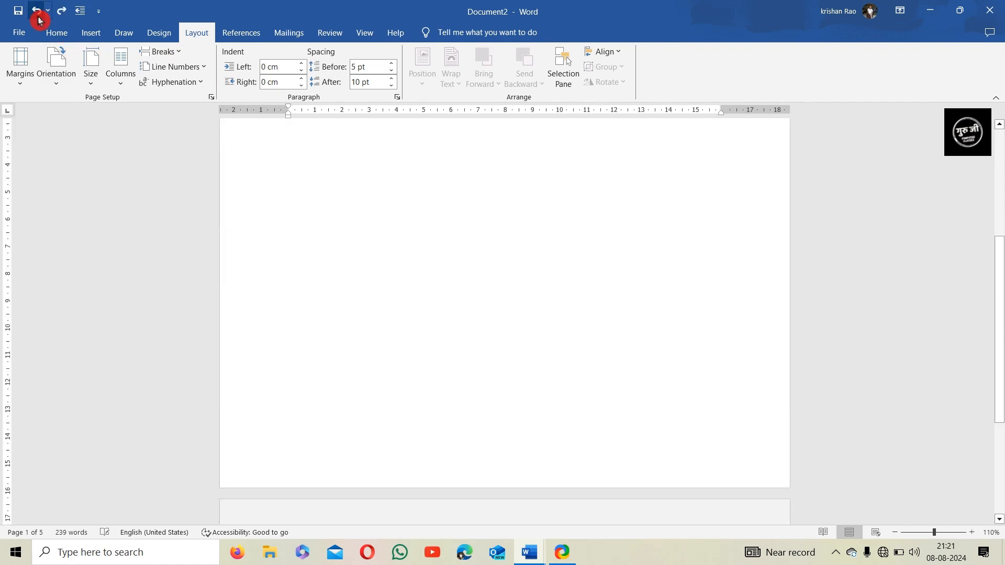
click(635, 390)
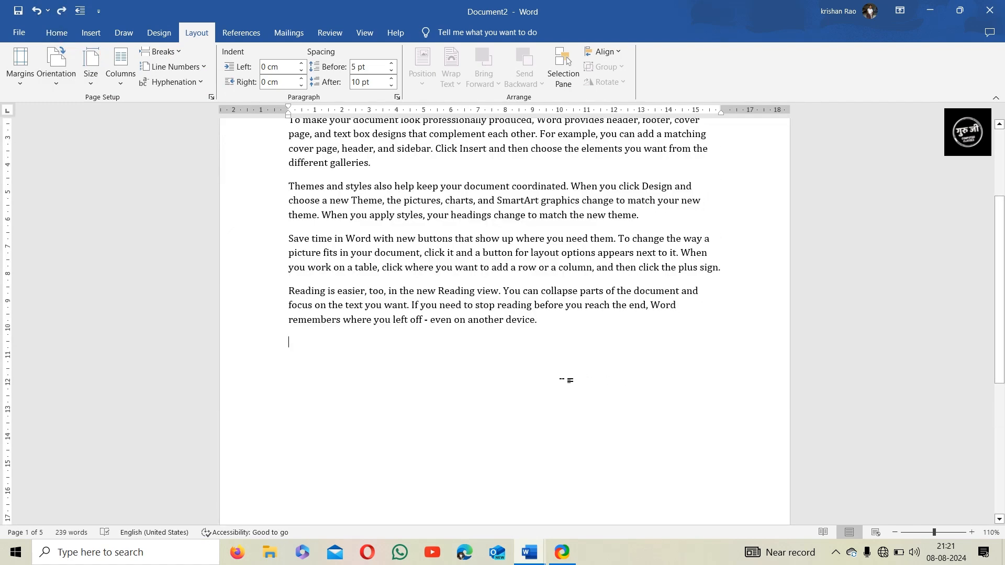
scroll(569, 377, up, 3)
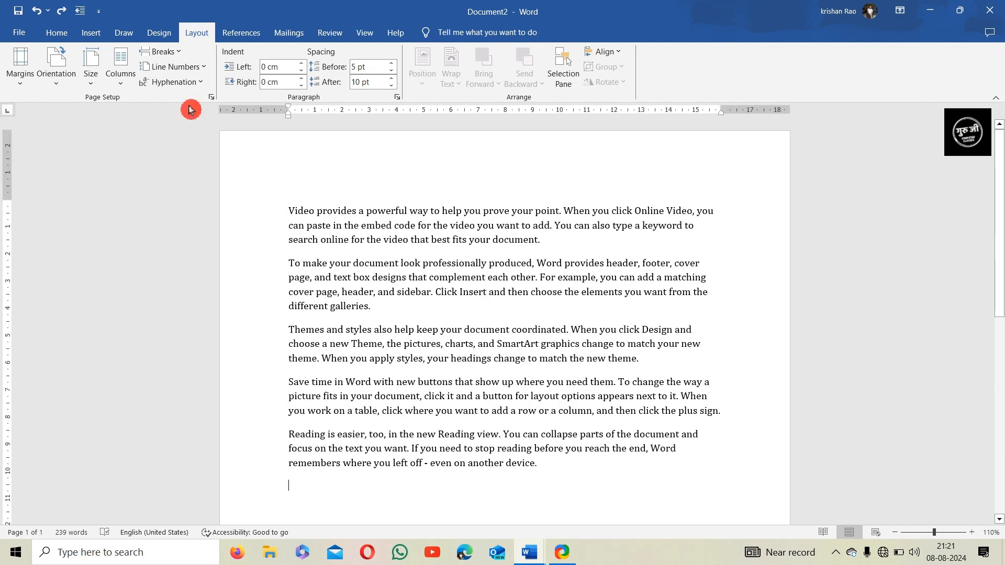
Step: Add continuous line numbers to the document and select all five paragraphs of body text
click(190, 68)
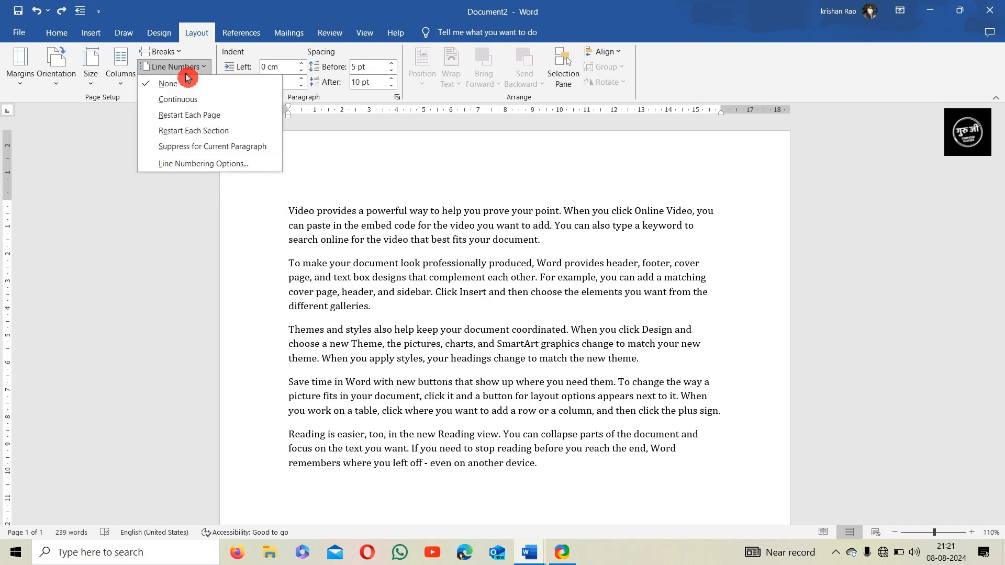
click(195, 104)
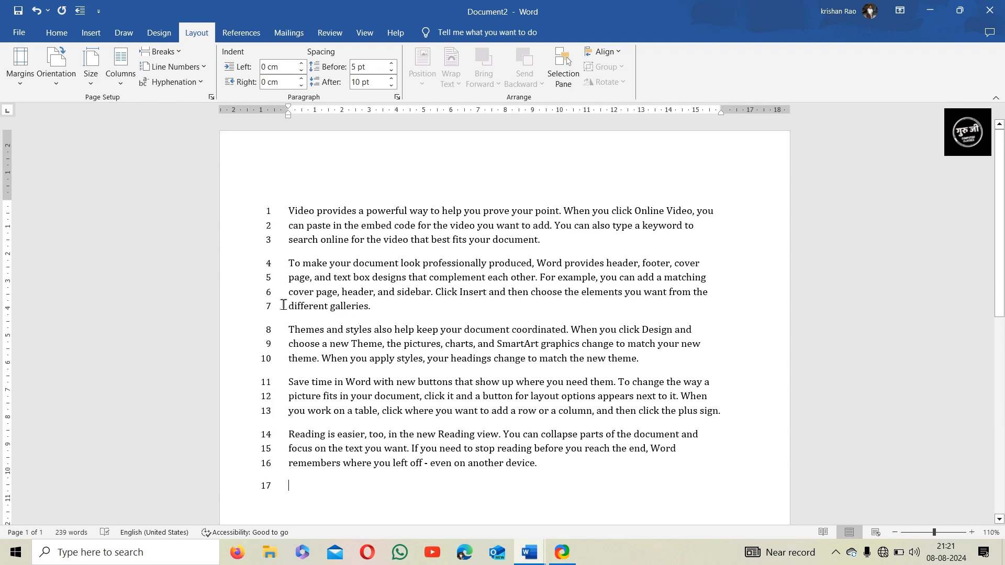
click(201, 67)
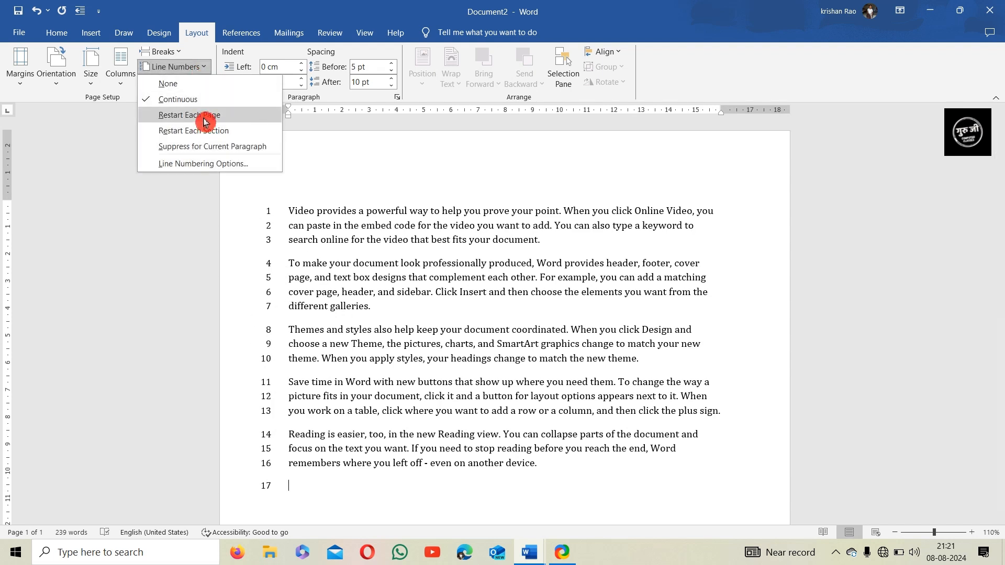
click(556, 468)
drag(553, 464, 274, 209)
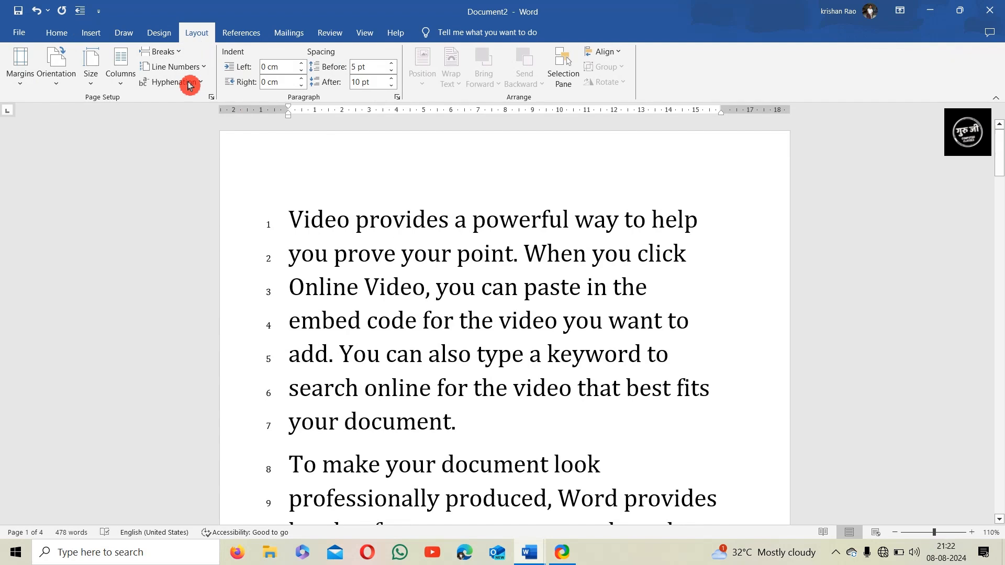
Step: Set the line numbering to restart on each page and check the numbers across the first two pages
click(178, 67)
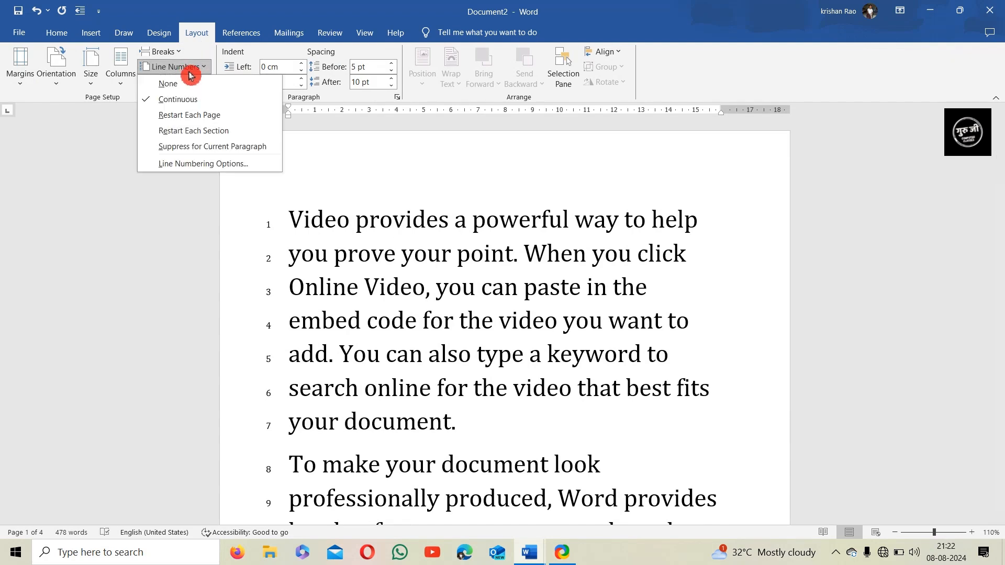
click(204, 122)
scroll(294, 247, up, 6)
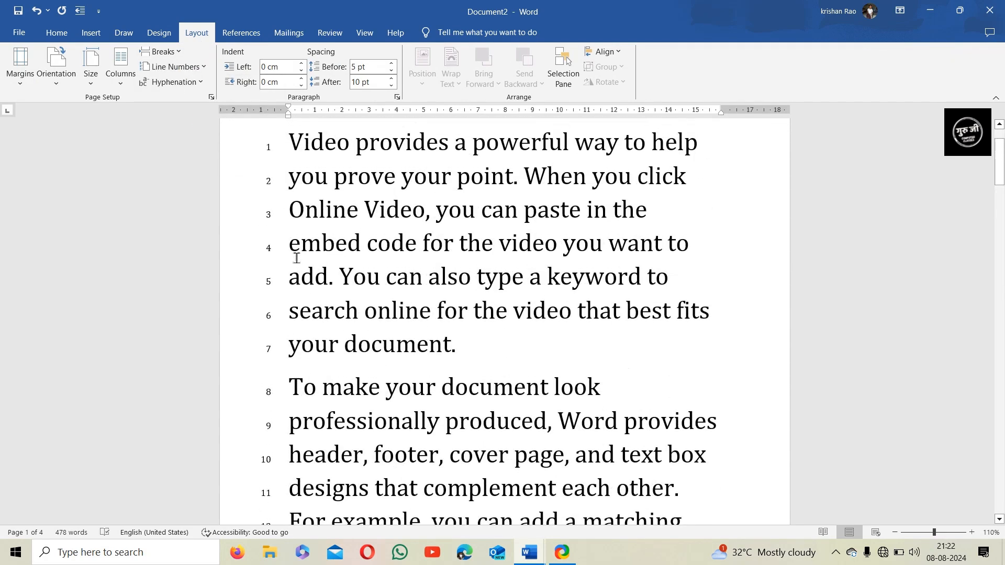
scroll(270, 251, down, 8)
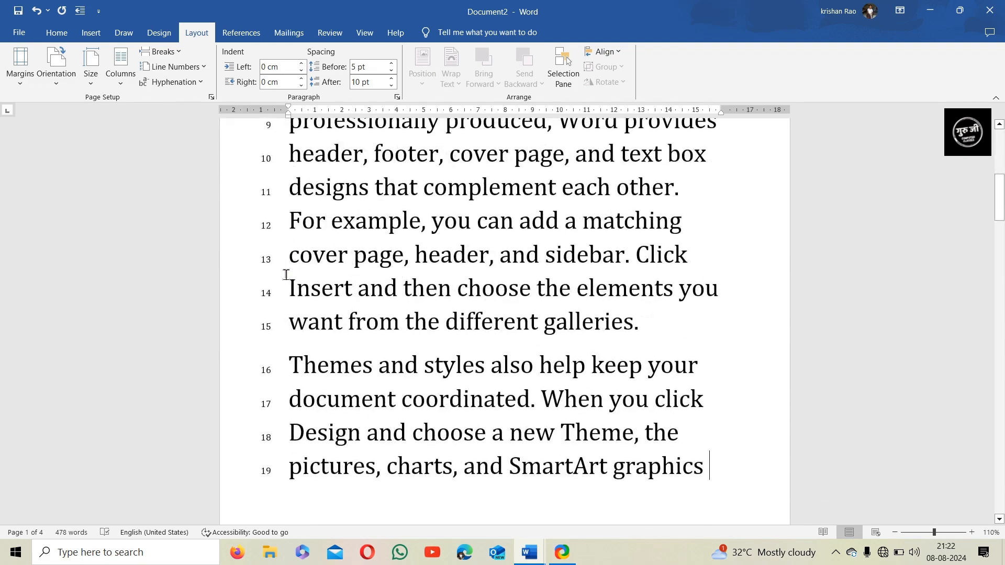
scroll(285, 278, down, 4)
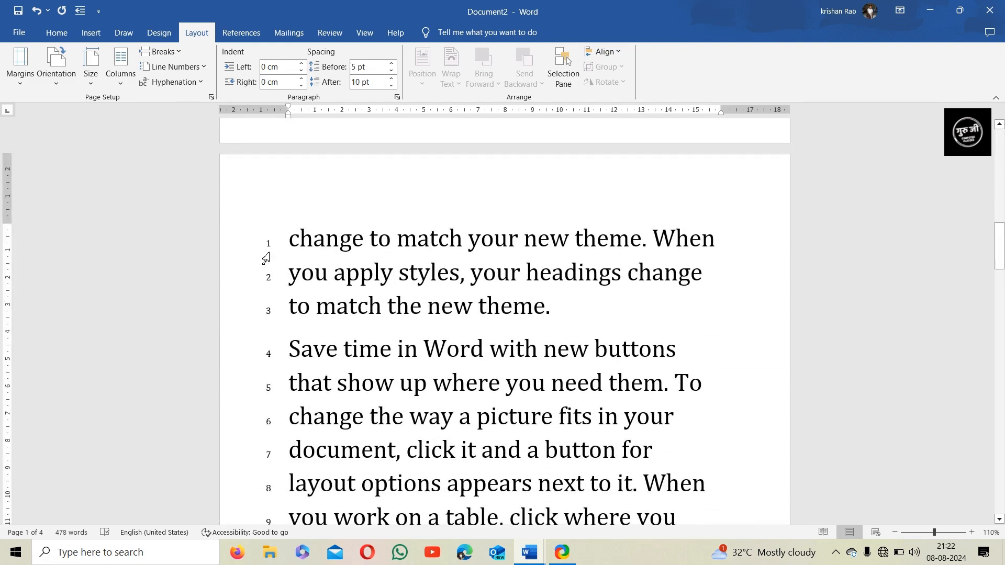
scroll(268, 250, up, 7)
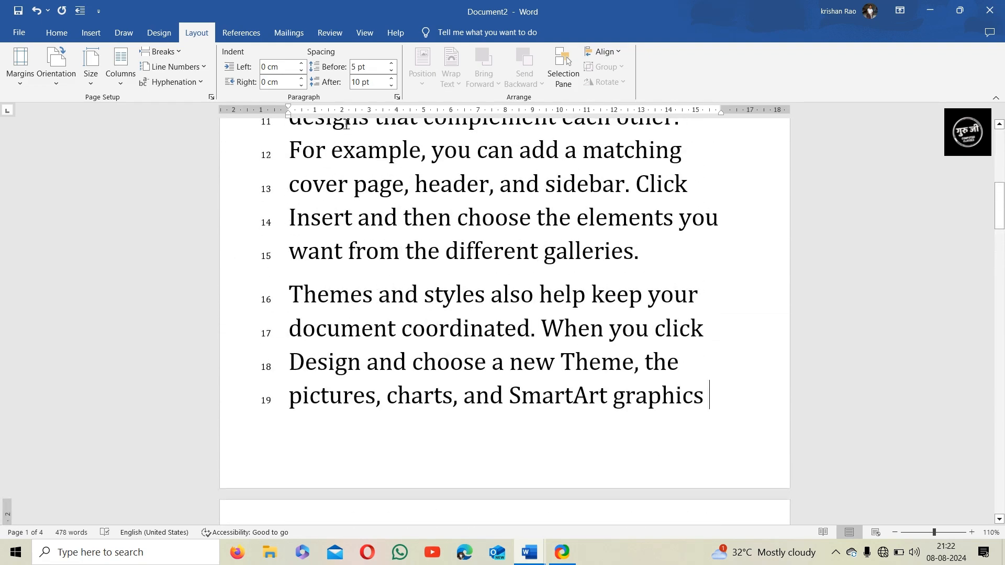
scroll(351, 204, up, 5)
click(192, 72)
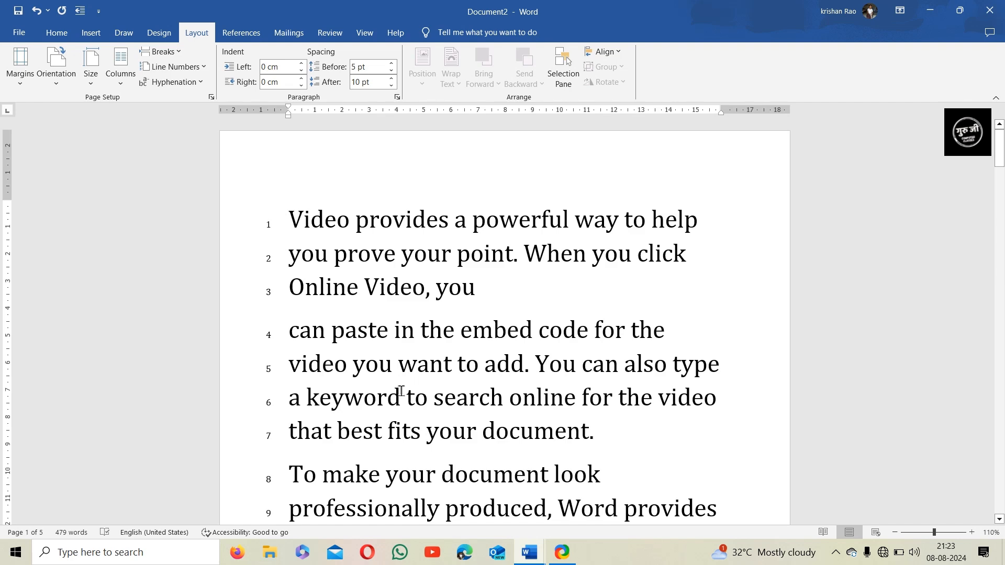
scroll(419, 403, down, 2)
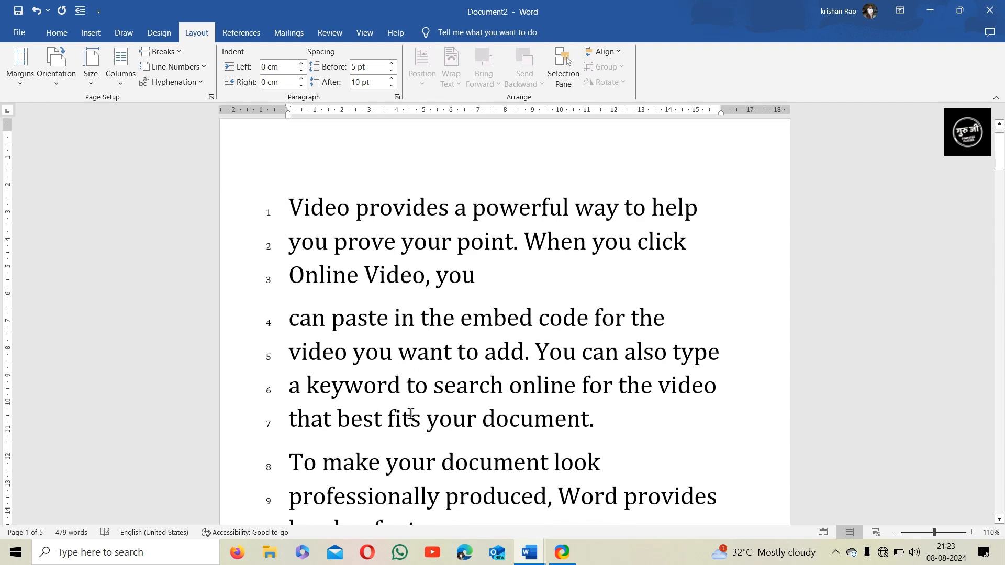
scroll(388, 417, up, 2)
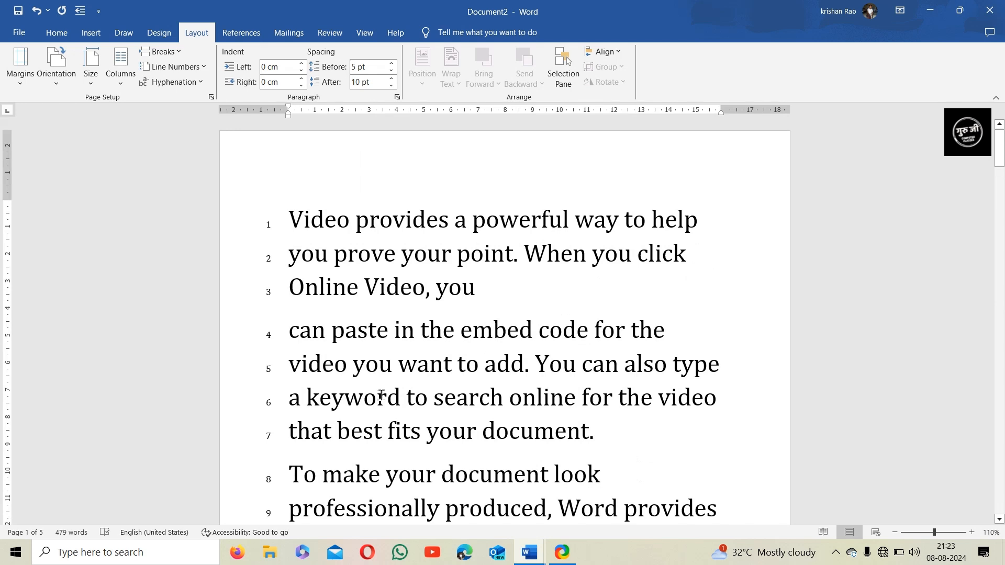
click(183, 68)
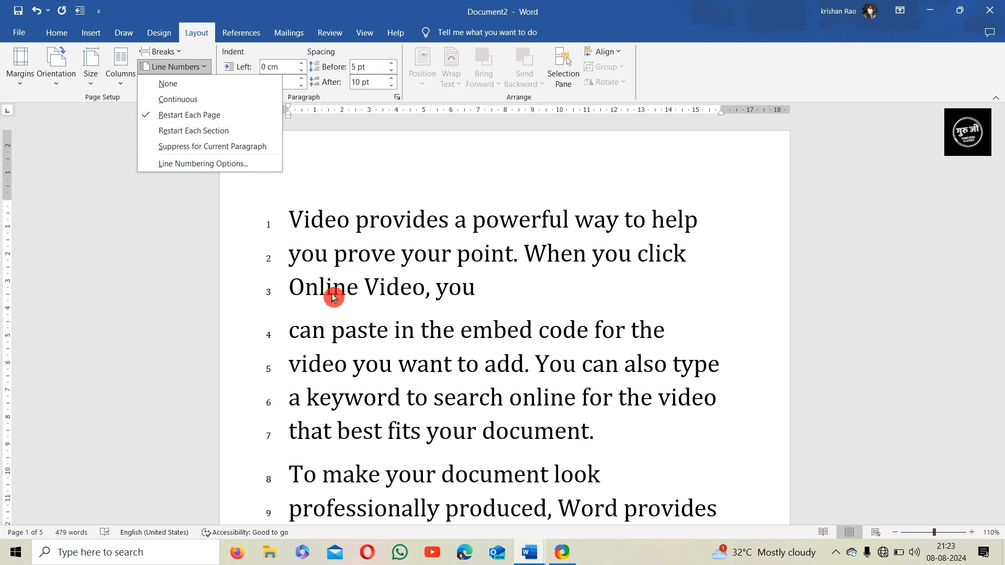
click(436, 367)
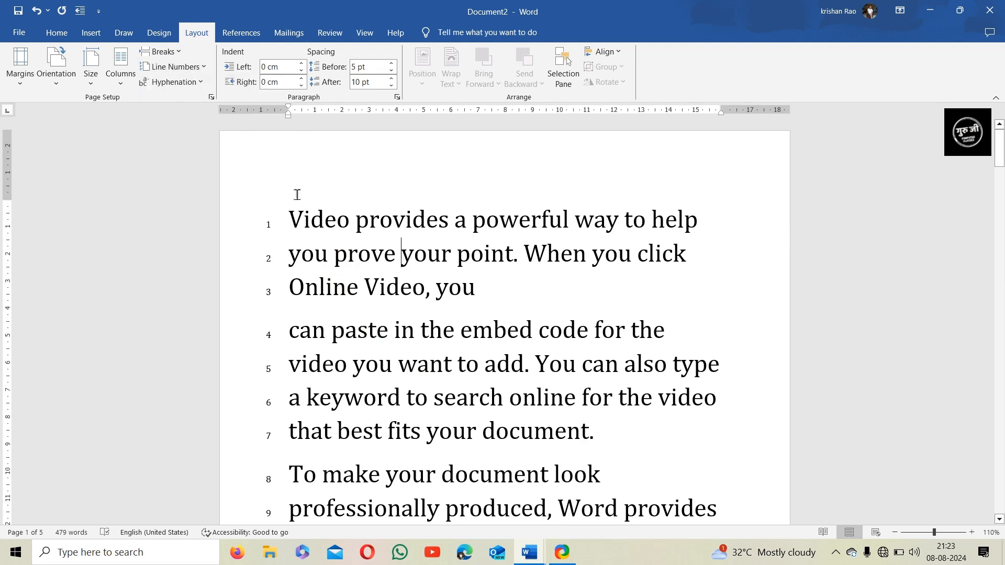
click(193, 74)
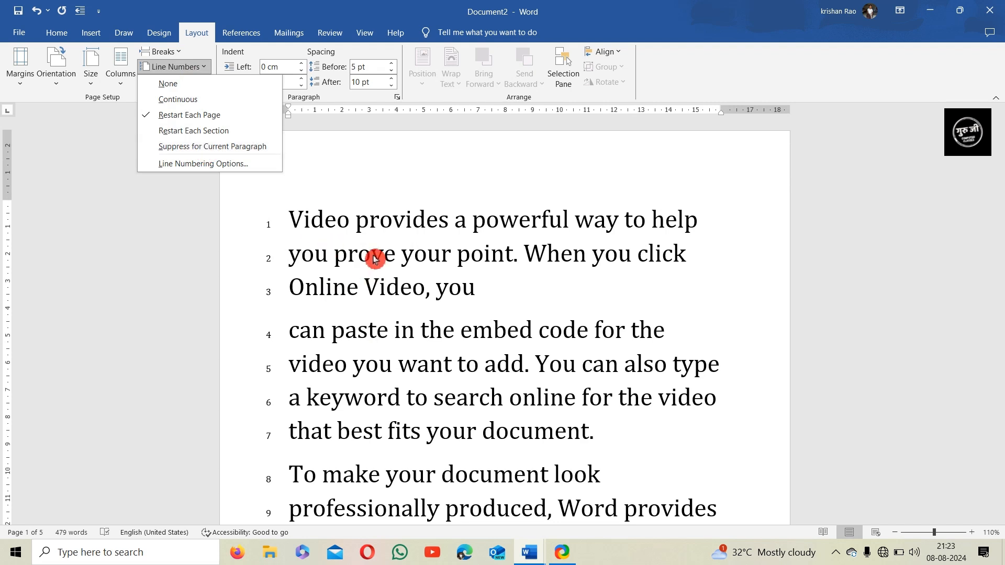
click(400, 255)
Step: Suppress line numbers for the first paragraph, ending in "Online Video, you", and check the numbering of the following lines
drag(274, 225, 267, 289)
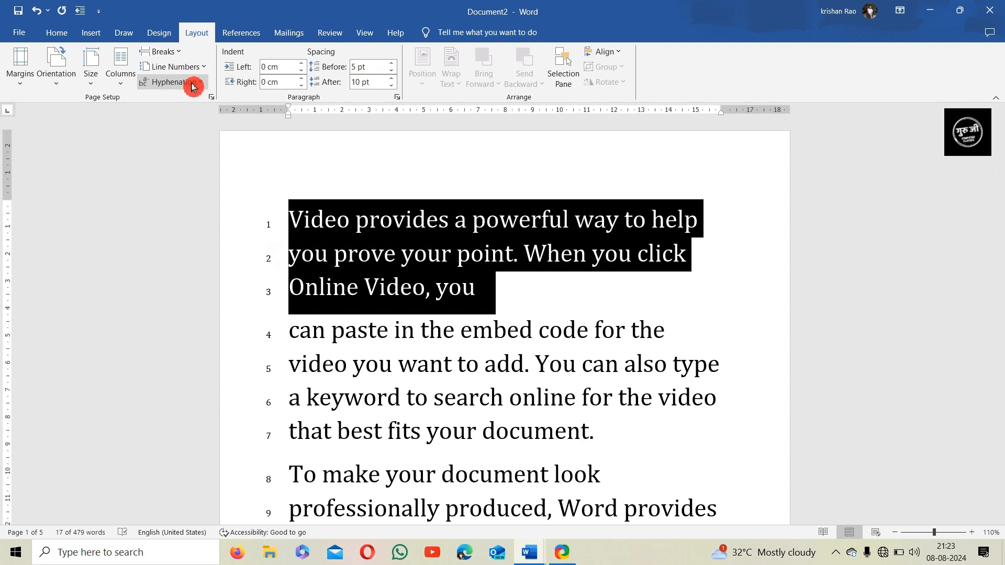
click(181, 66)
click(198, 146)
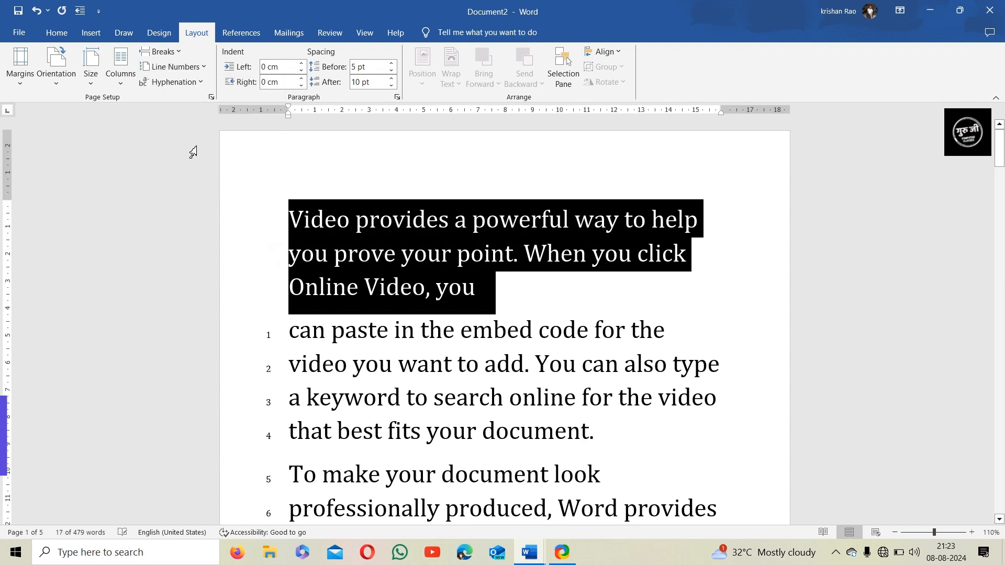
scroll(320, 347, down, 2)
click(320, 347)
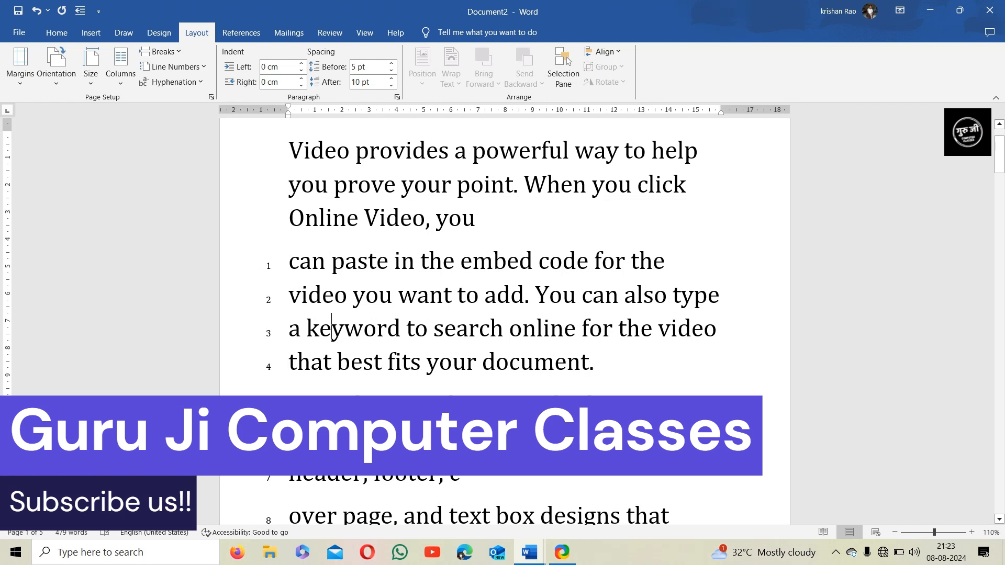
scroll(340, 365, up, 2)
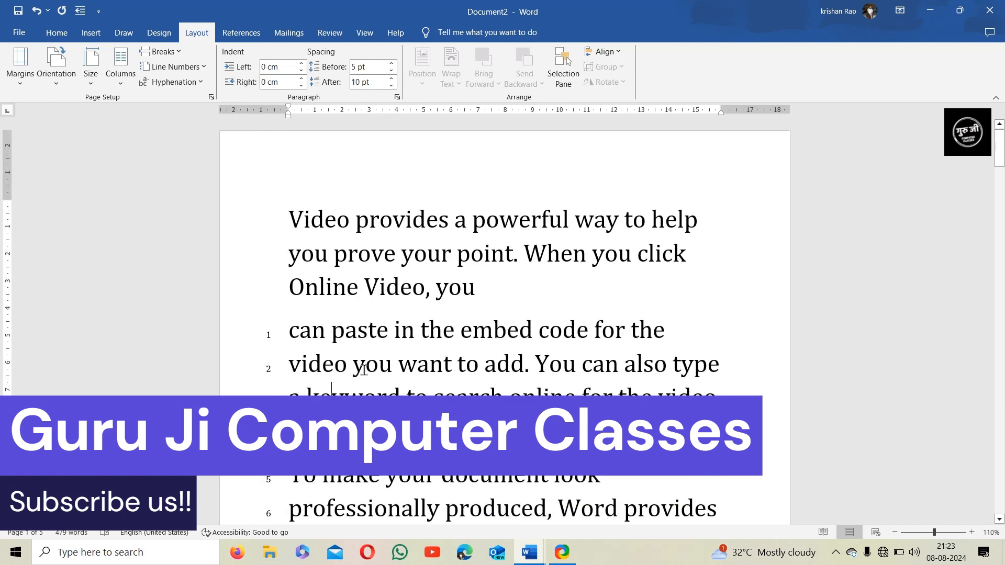
Step: Set the first paragraph's left indent to 1.3 cm and its right indent to 1.6 cm
click(277, 223)
click(330, 285)
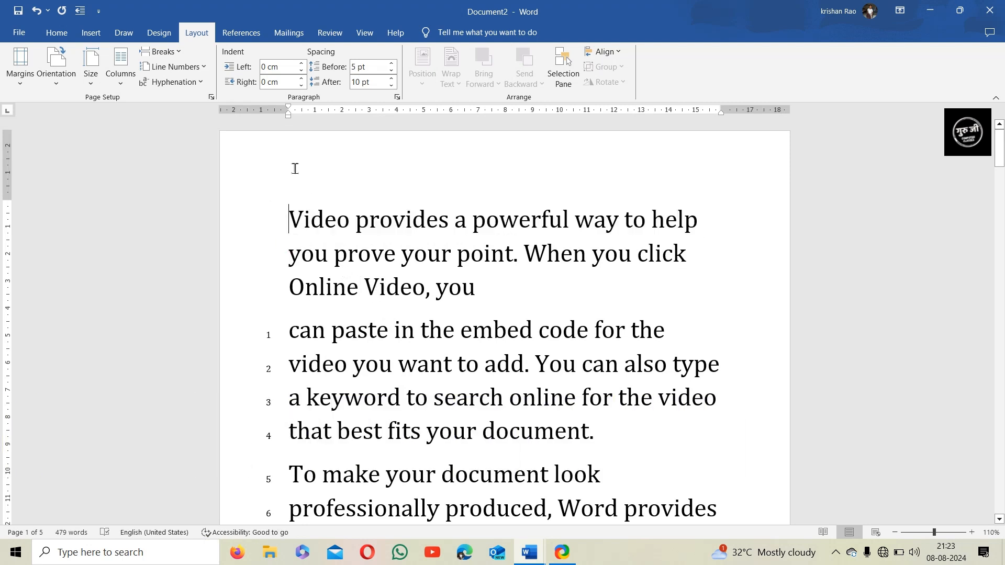
click(303, 64)
click(304, 65)
click(303, 65)
click(304, 65)
click(303, 65)
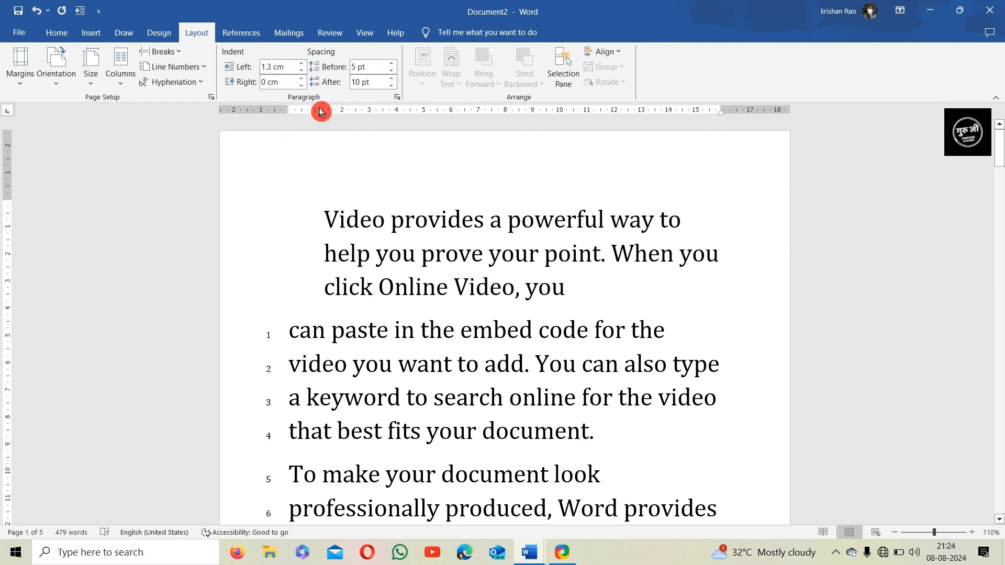
click(302, 79)
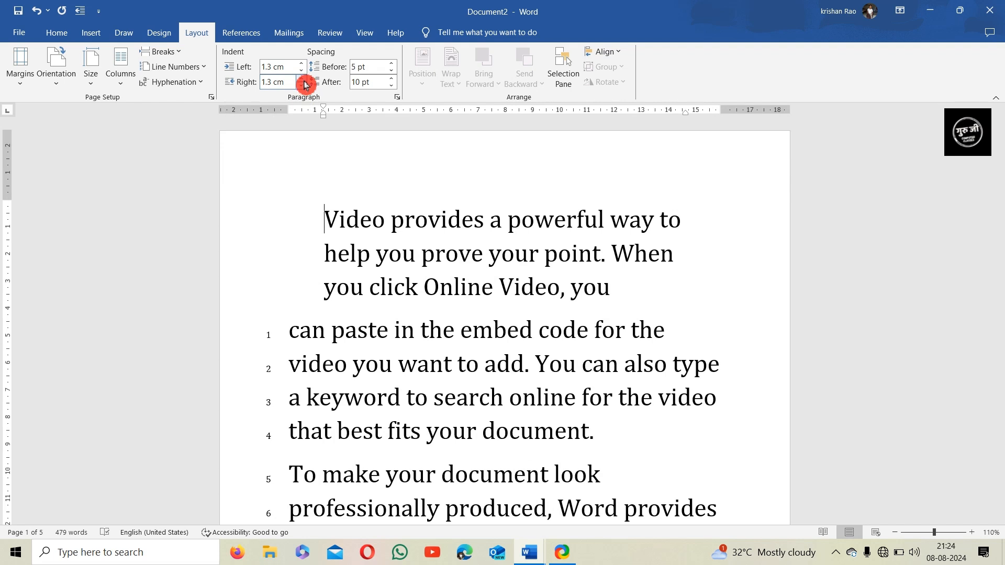
click(303, 80)
click(304, 80)
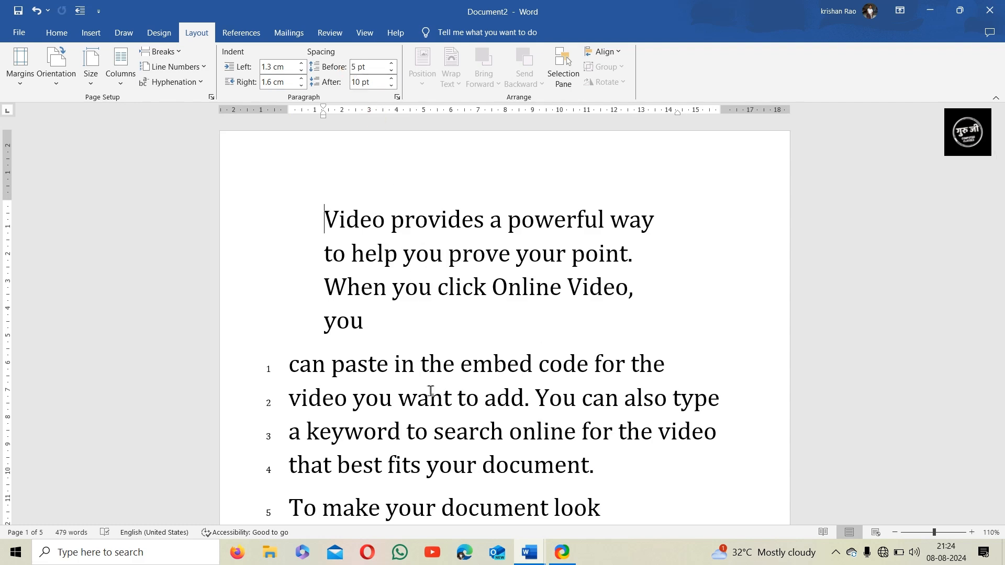
Step: Set the spacing before the second paragraph, starting "can paste in the embed code", to 18 pt
scroll(579, 425, down, 2)
drag(598, 406, 276, 292)
click(391, 65)
click(391, 66)
click(392, 66)
click(392, 66)
click(393, 66)
click(393, 65)
click(392, 70)
click(393, 70)
click(392, 70)
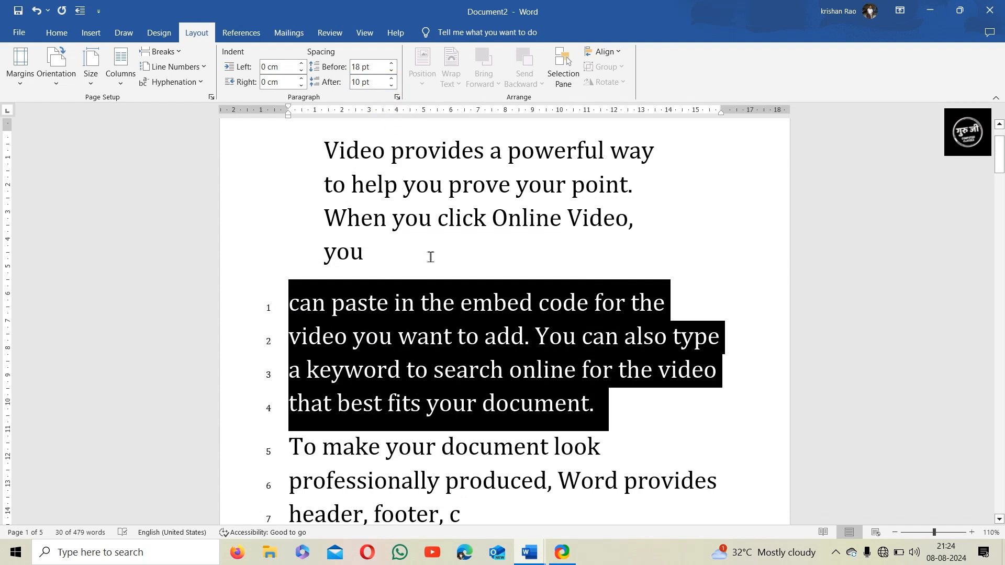
Step: Set the spacing after the second paragraph to 36 pt and deselect the text
click(392, 79)
click(394, 83)
click(394, 84)
click(395, 84)
click(394, 84)
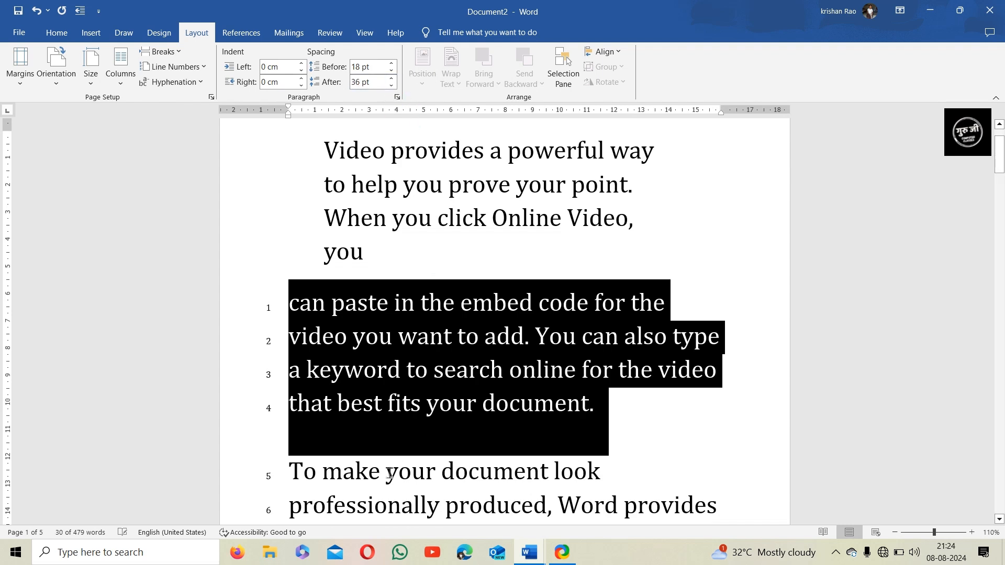
click(626, 410)
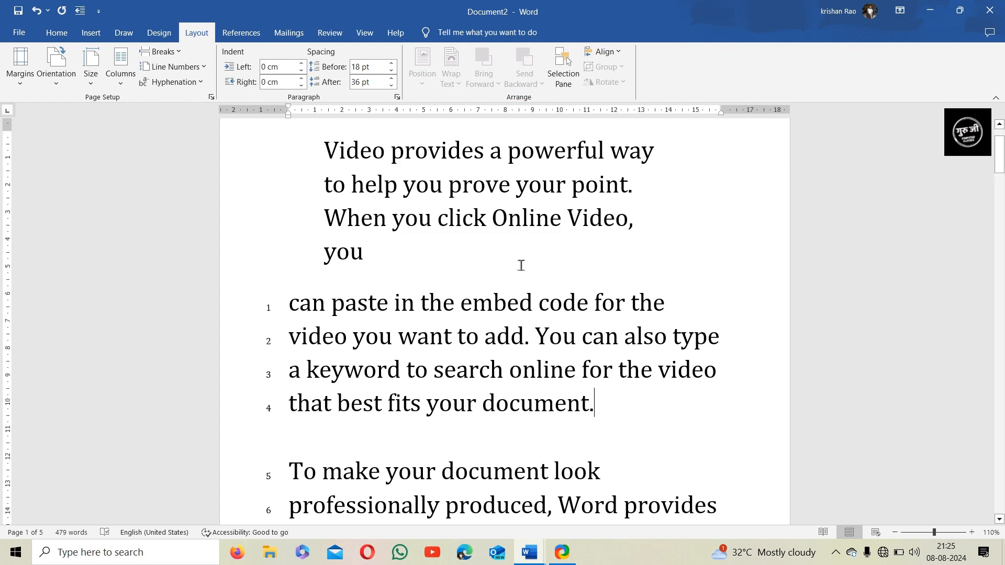
Step: Draw an oval about 6.5 cm high and 7.7 cm wide over the first paragraph
scroll(503, 293, up, 2)
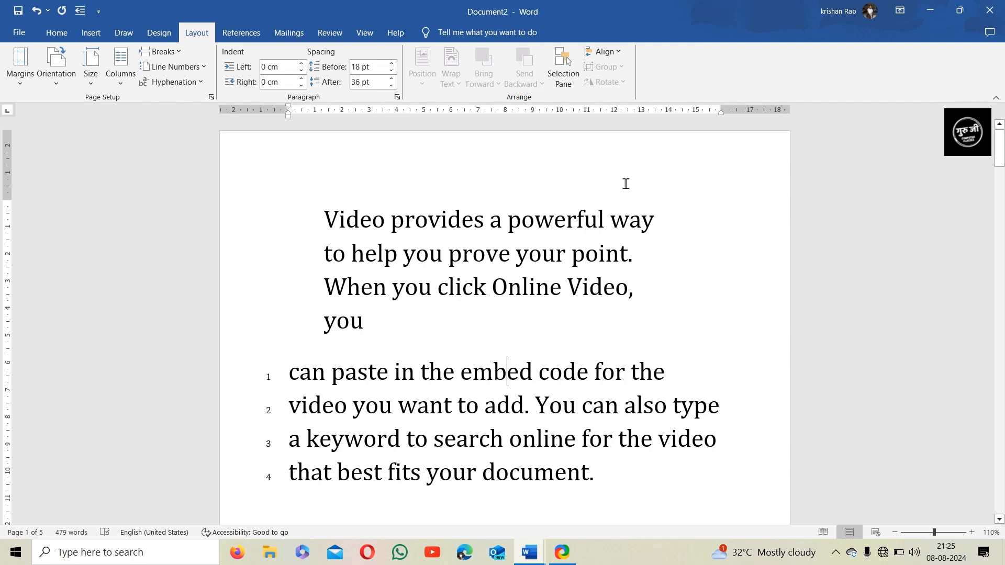
click(102, 38)
click(177, 74)
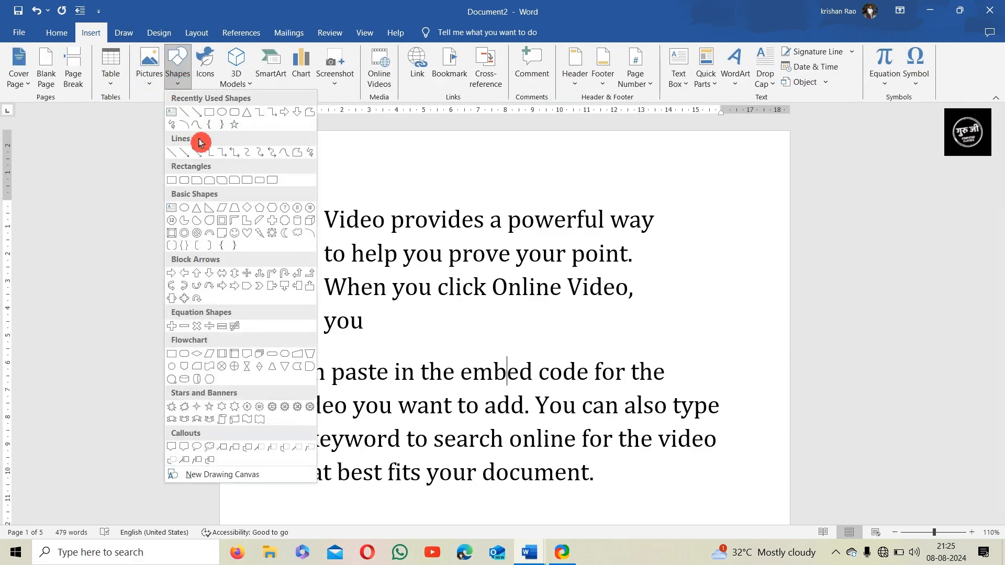
click(227, 116)
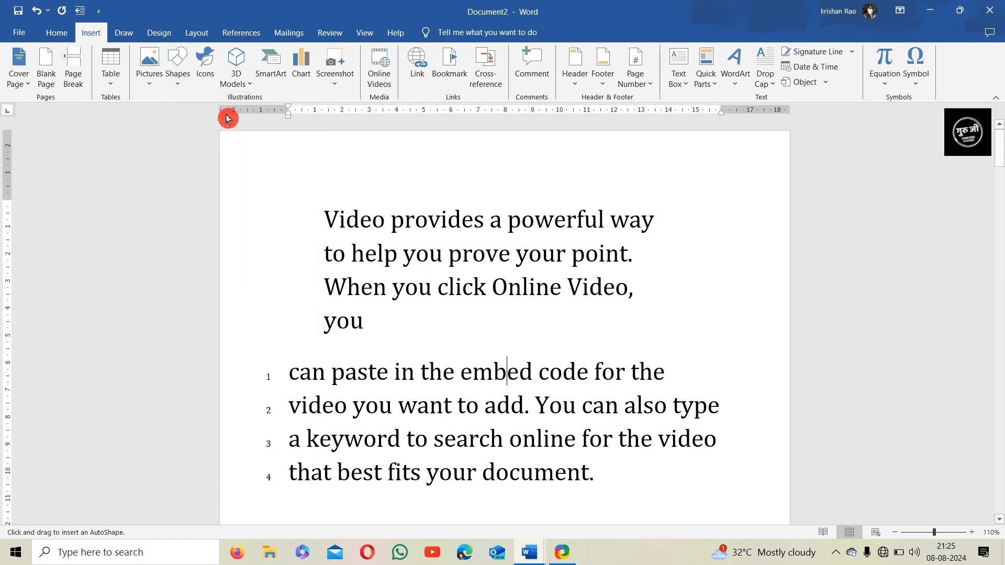
drag(388, 197, 599, 373)
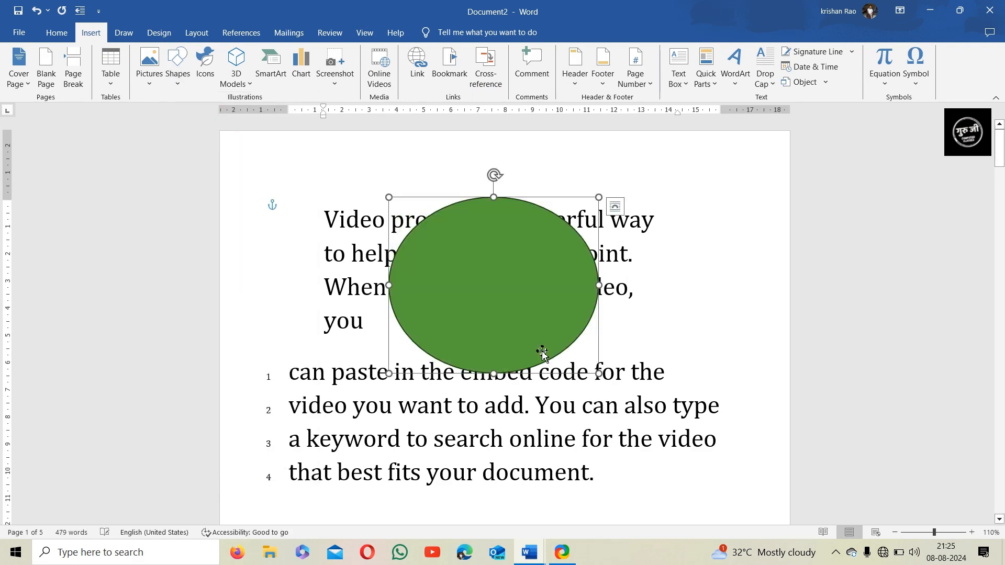
Step: Draw a triangle about 7.2 cm high and 7.4 cm wide overlapping the oval's right edge and give it the solid black style
click(97, 36)
click(181, 81)
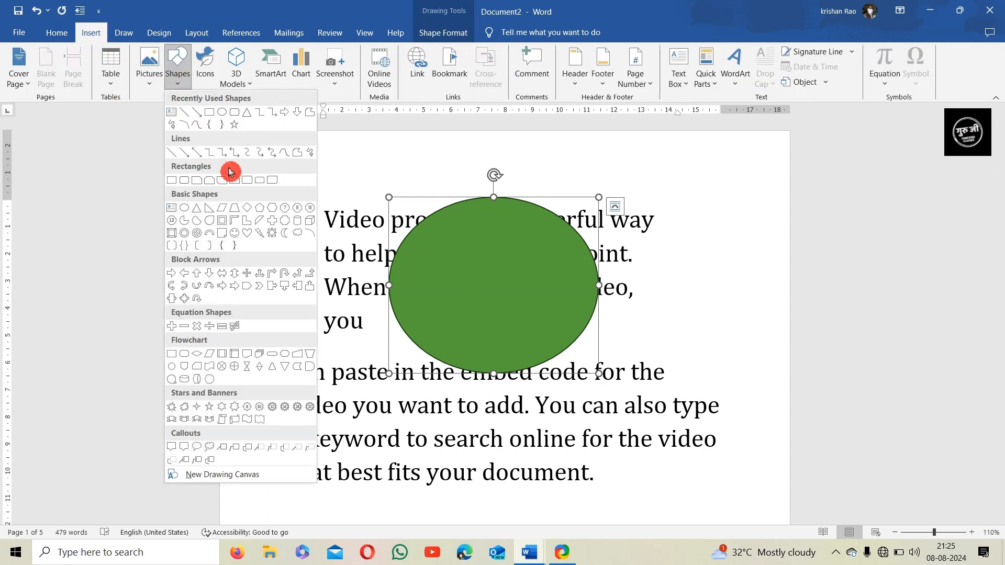
click(247, 112)
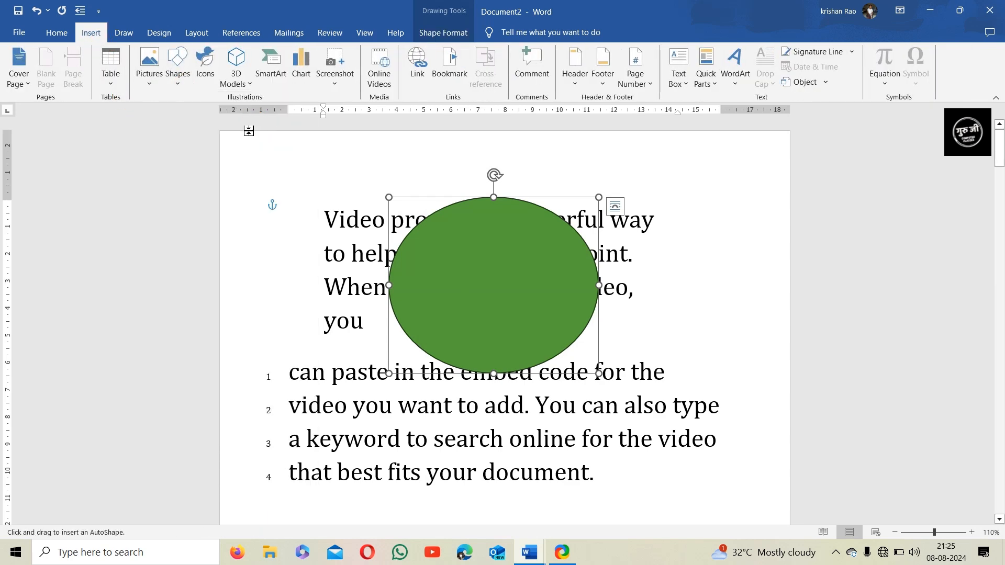
mouse_move(574, 164)
mouse_down()
mouse_move(693, 292)
mouse_move(773, 356)
mouse_up()
click(231, 64)
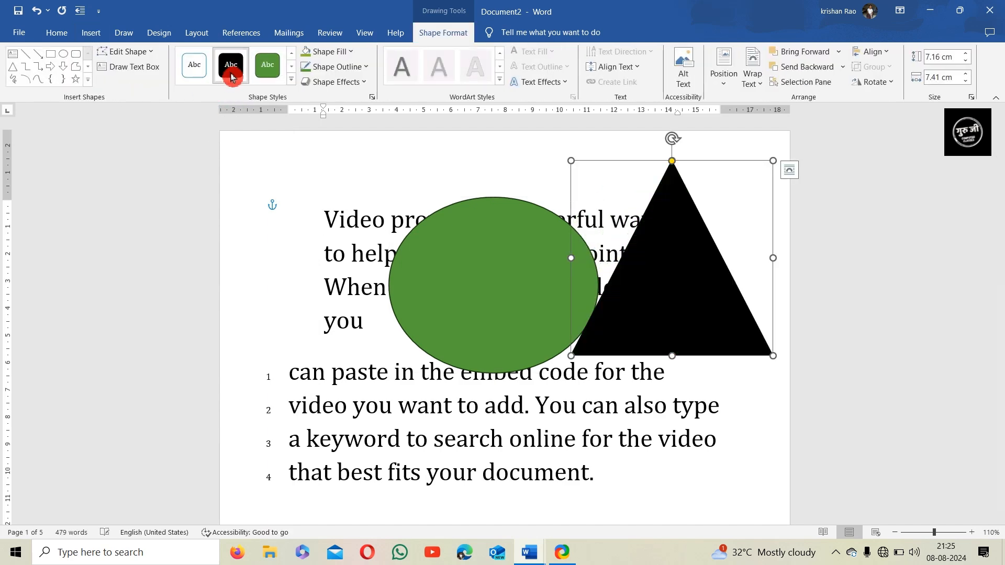
click(645, 385)
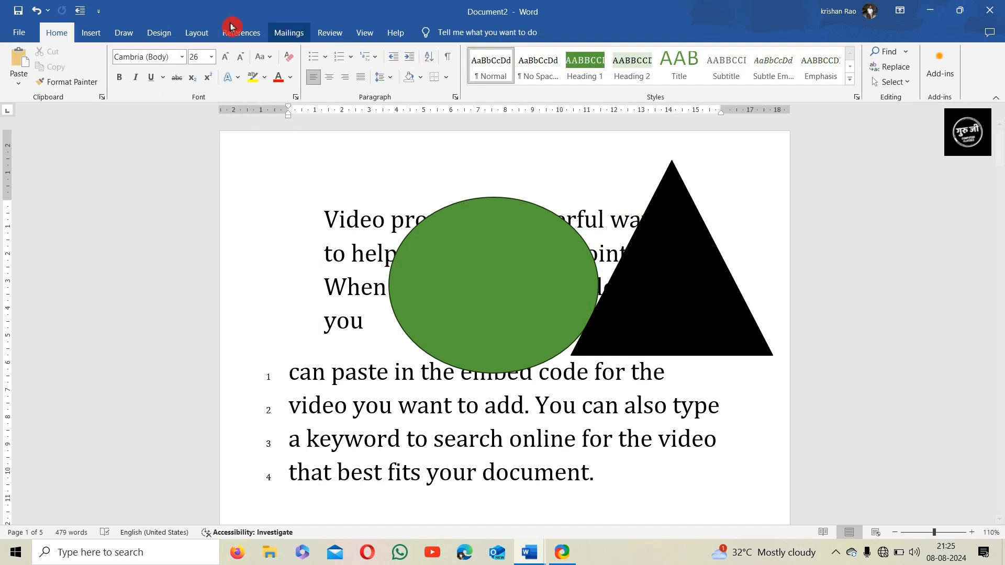
Step: Select the green oval and preview the available Position layouts with text wrapping
click(198, 33)
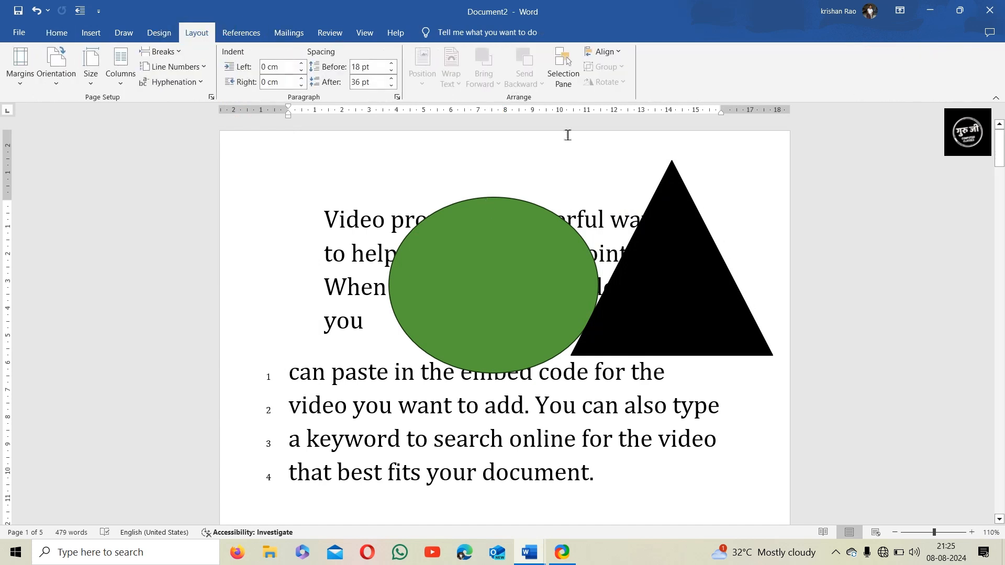
click(532, 244)
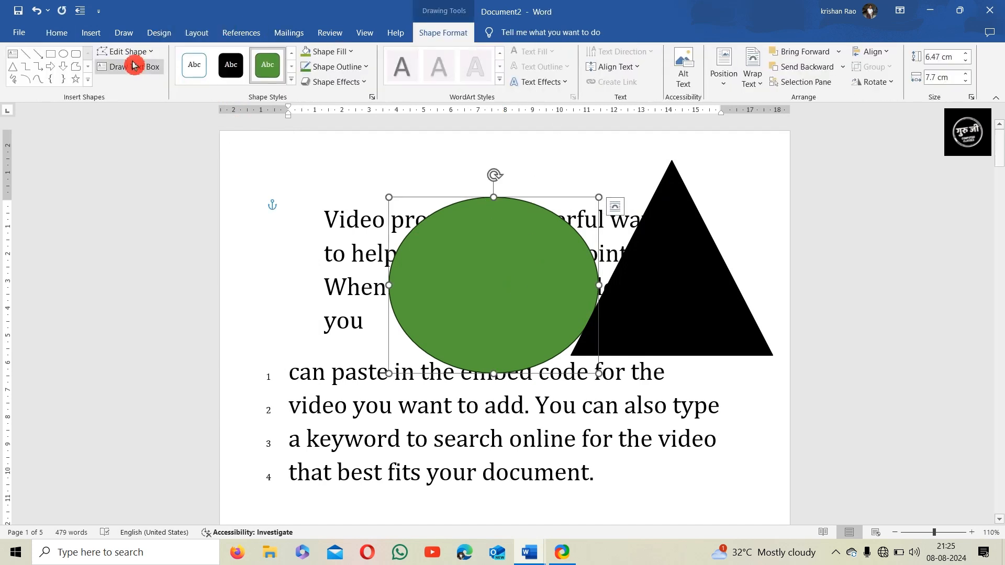
click(196, 35)
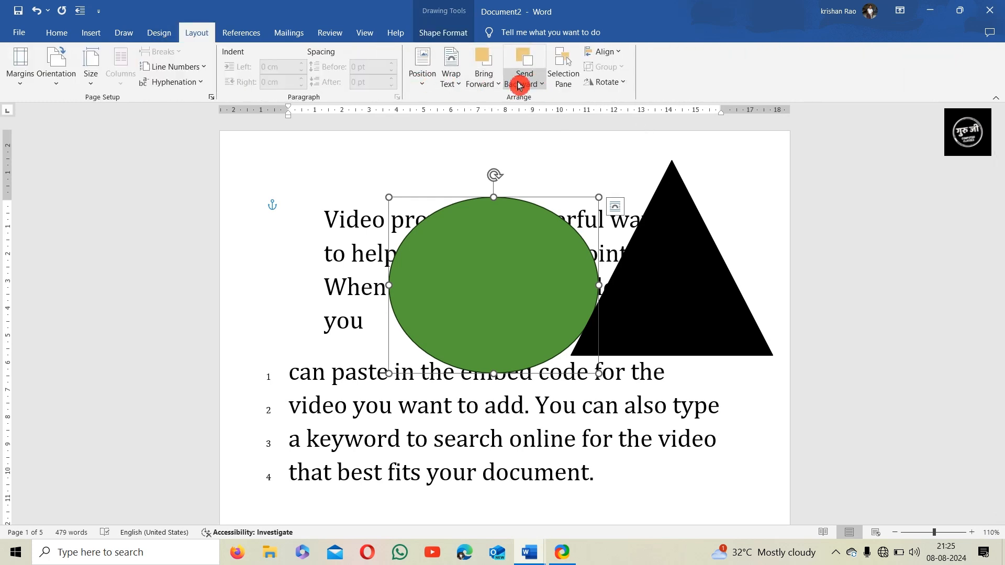
click(431, 87)
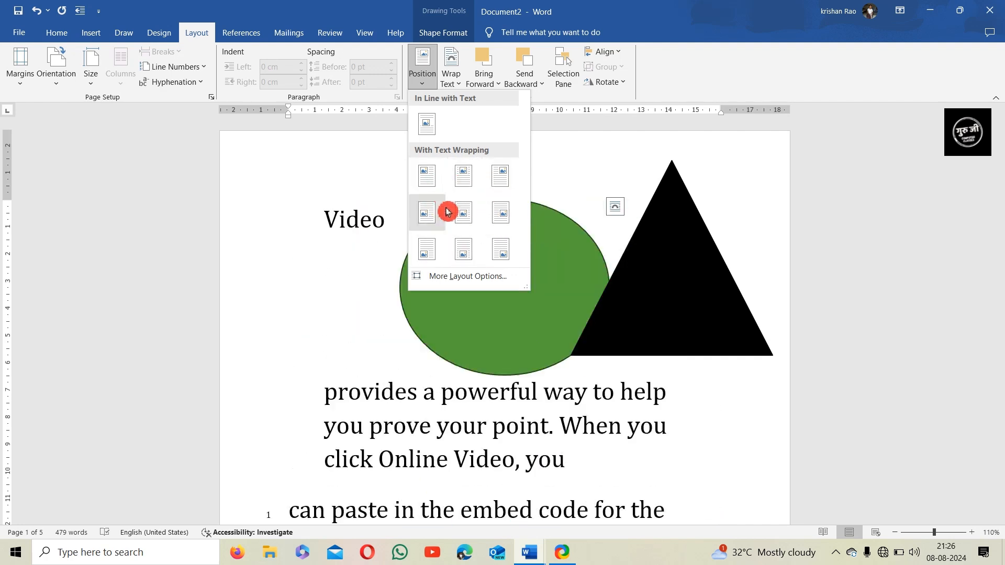
click(541, 430)
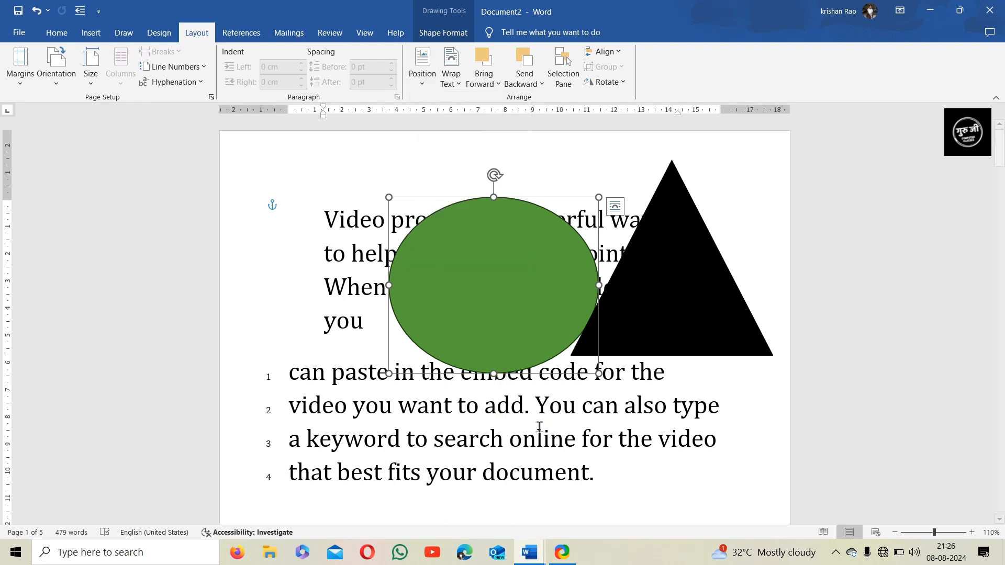
Step: Apply In Front of Text wrapping to the oval and reposition both shapes so the triangle covers the oval's right part
click(451, 87)
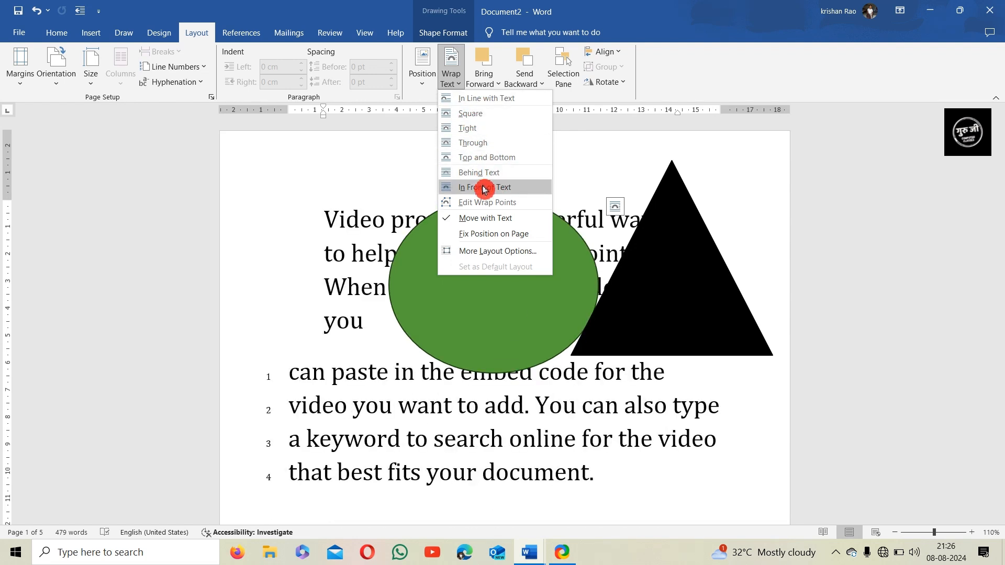
click(483, 188)
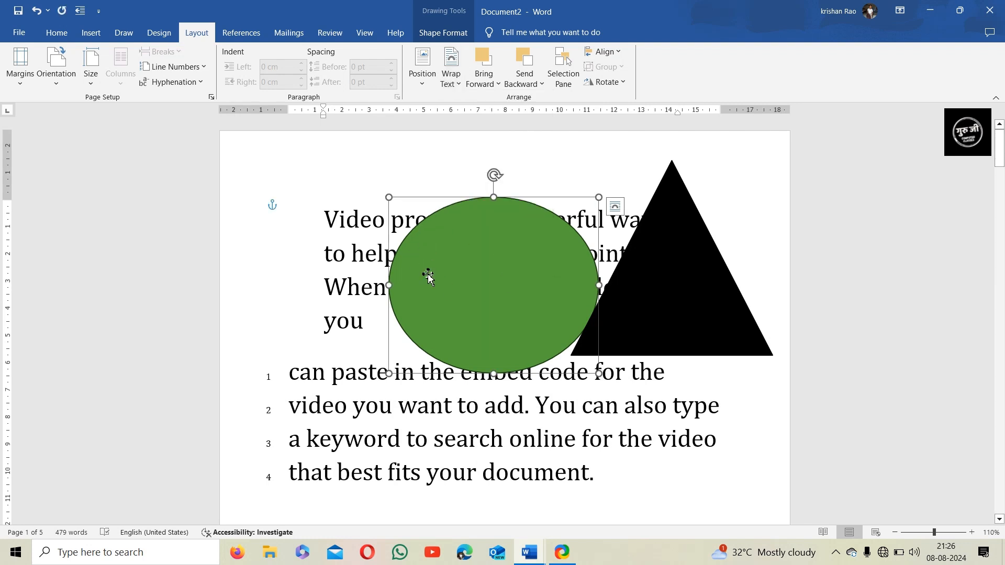
drag(471, 268, 451, 289)
click(451, 79)
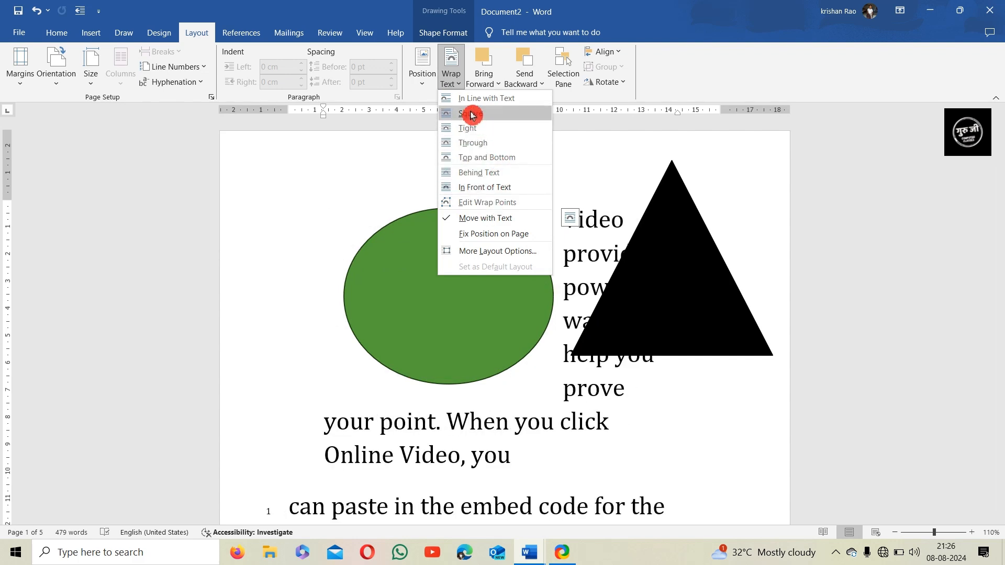
click(454, 87)
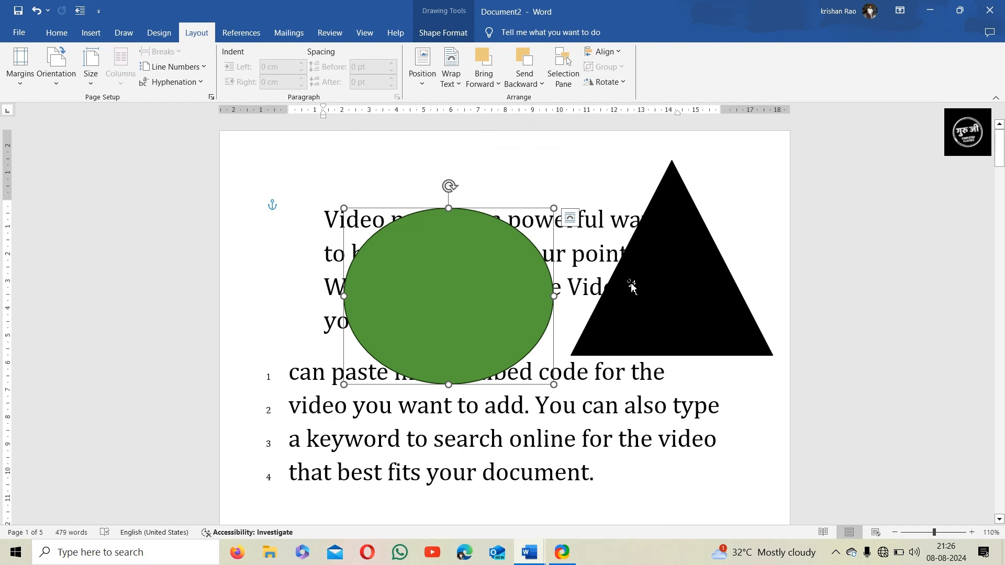
drag(643, 303, 520, 308)
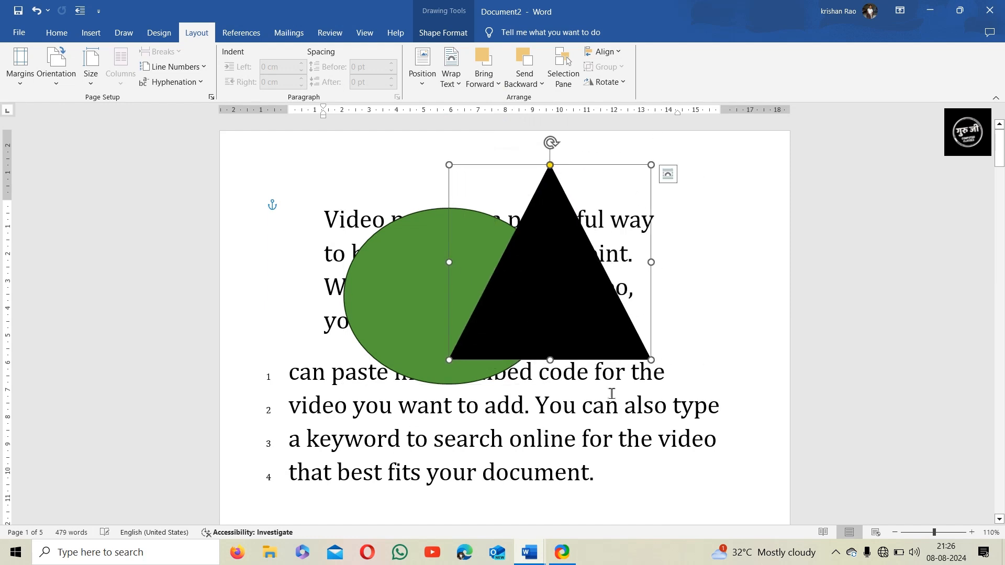
Step: Bring the green oval in front of the black triangle and send it backward behind the triangle again
click(422, 279)
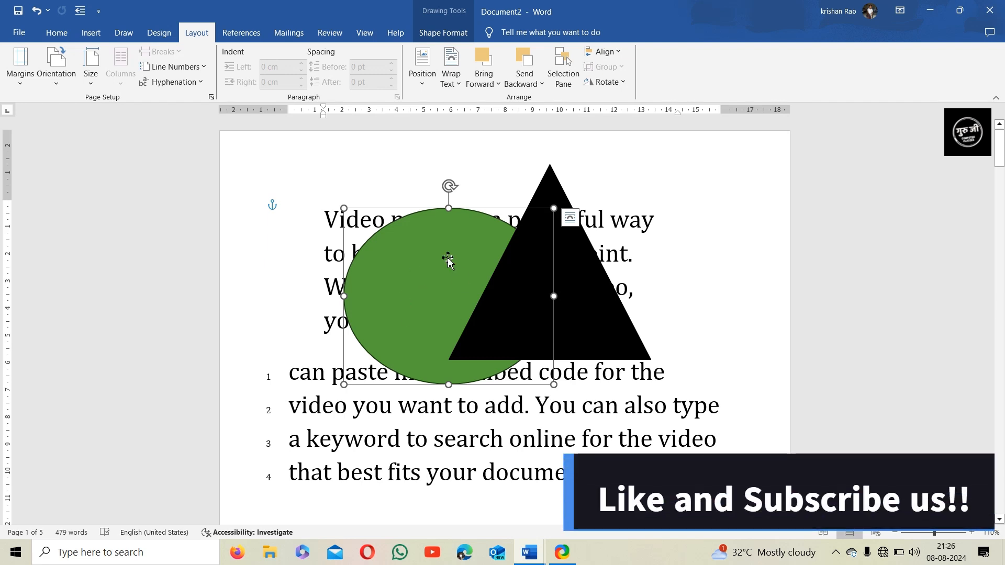
click(493, 69)
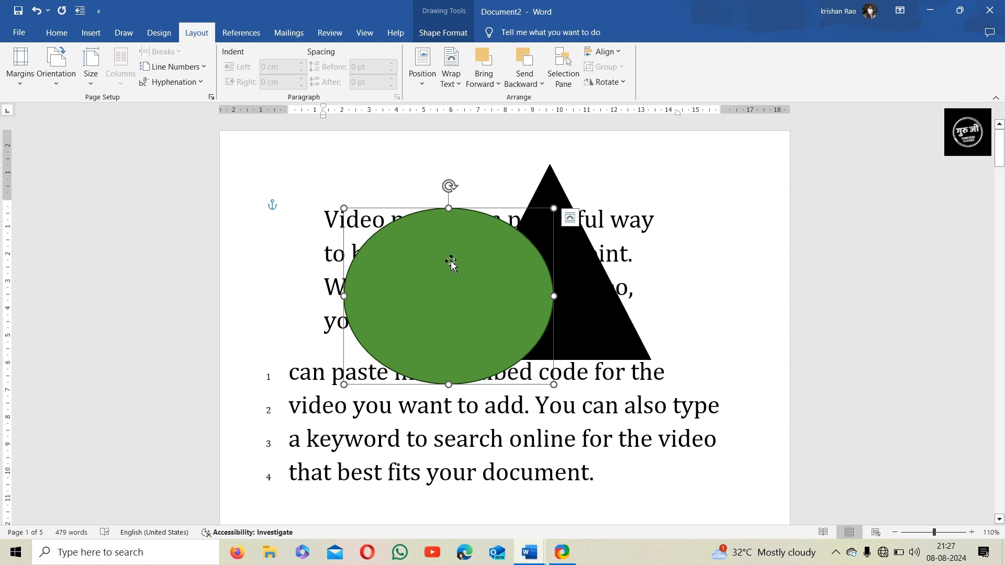
click(526, 66)
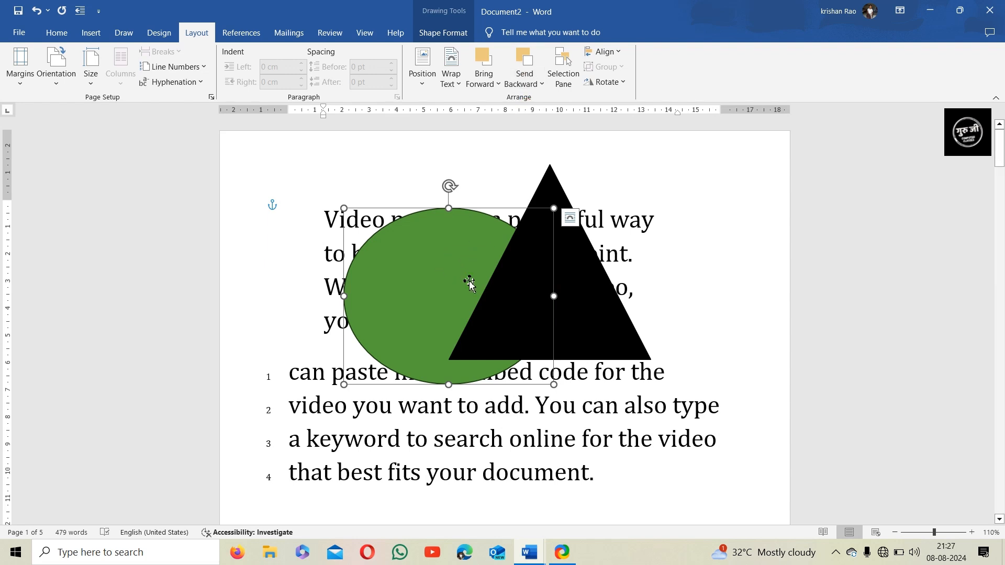
click(595, 316)
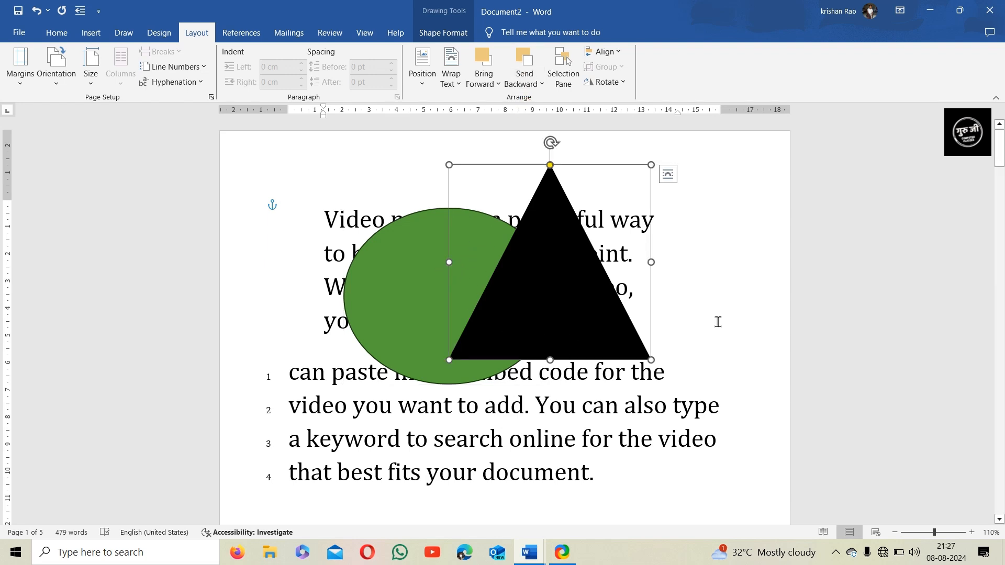
click(718, 294)
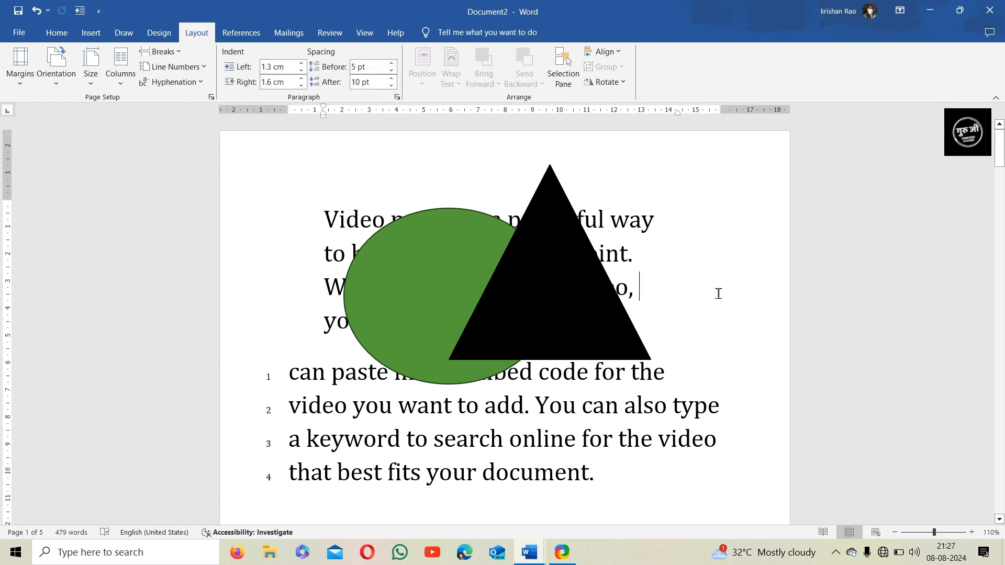
Step: Open the Selection Pane to list the shapes, select Oval 1 in it, and close the pane
click(553, 287)
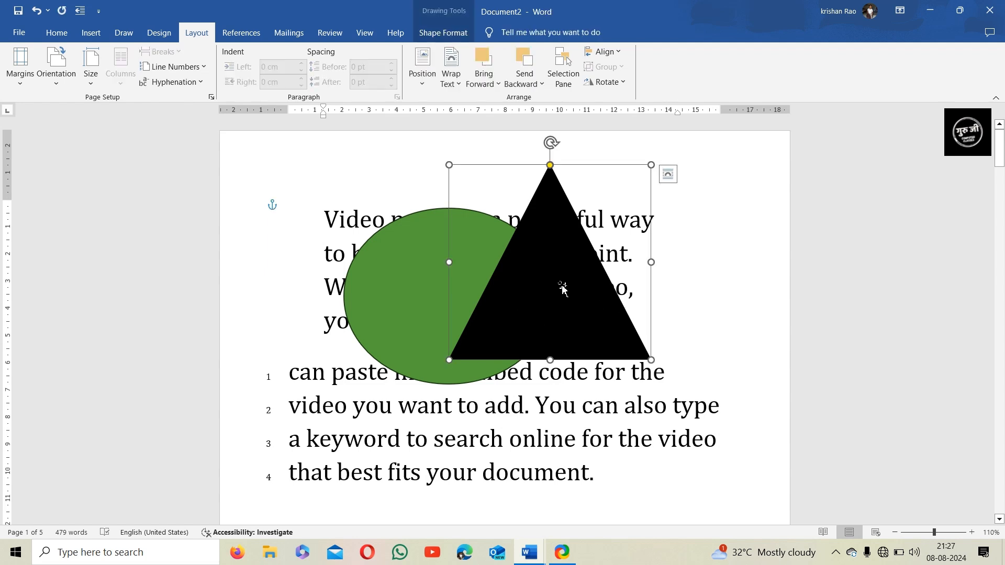
click(563, 73)
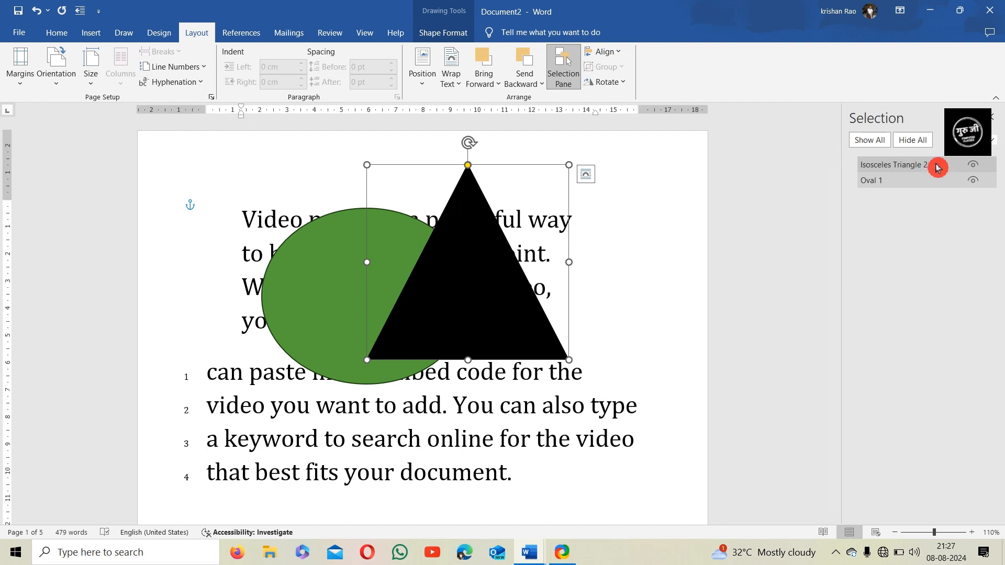
click(925, 191)
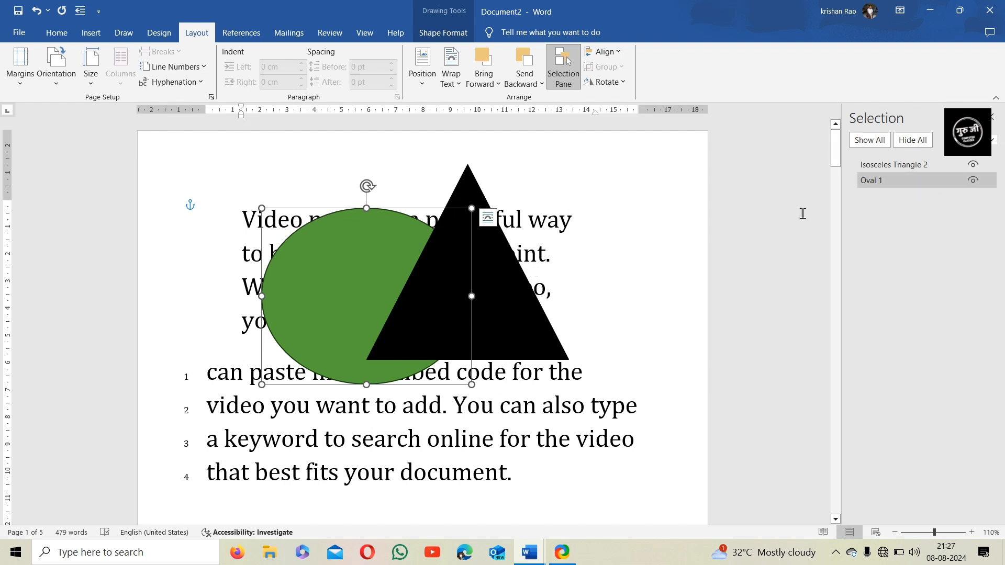
click(990, 117)
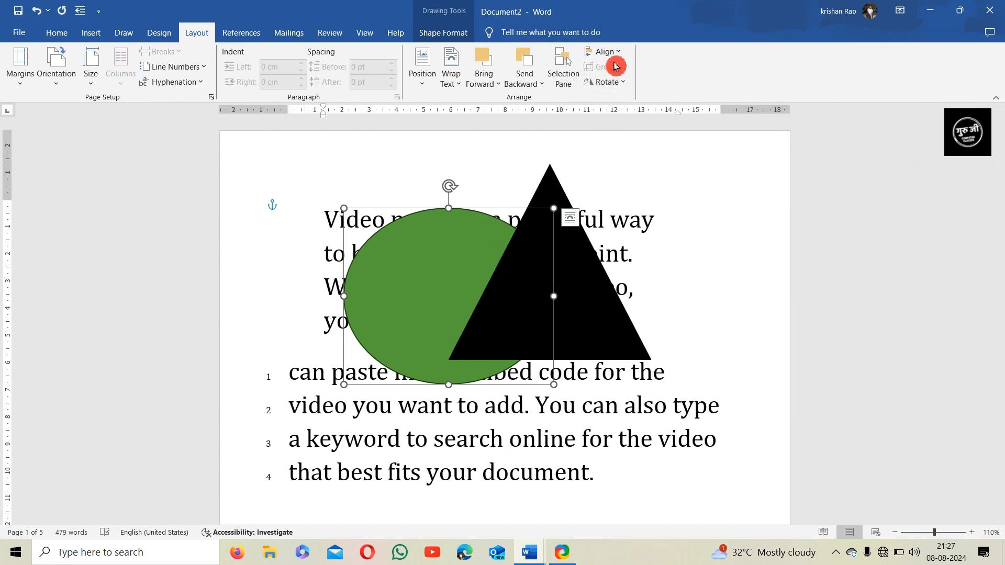
Step: Align the oval relative to the margins, first left, then center, and finally right
click(606, 52)
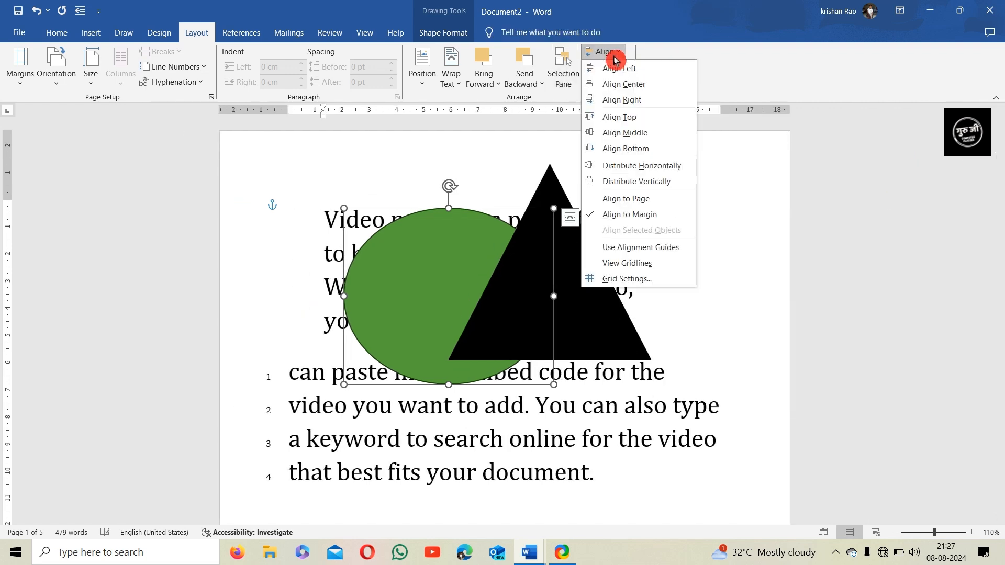
click(645, 69)
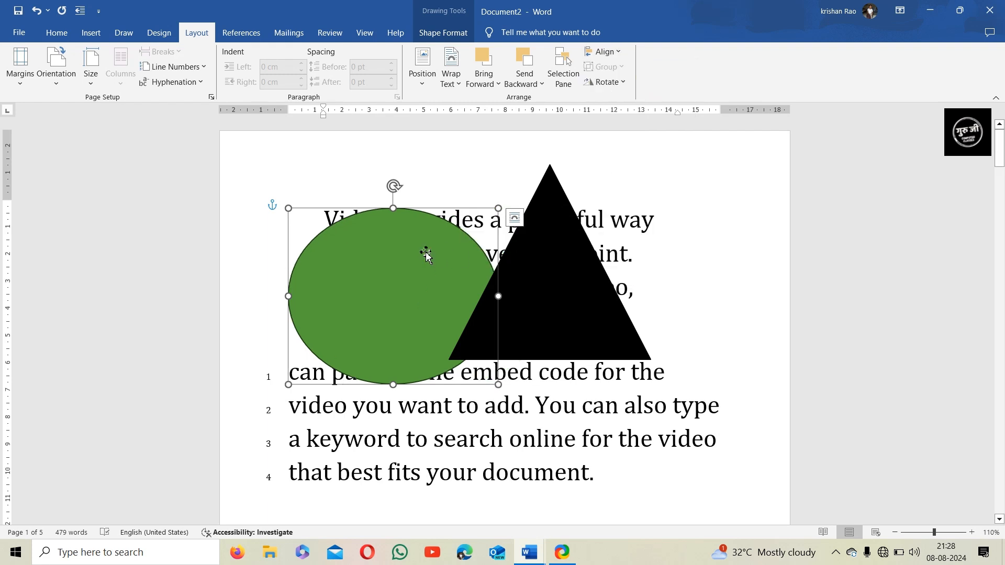
click(602, 53)
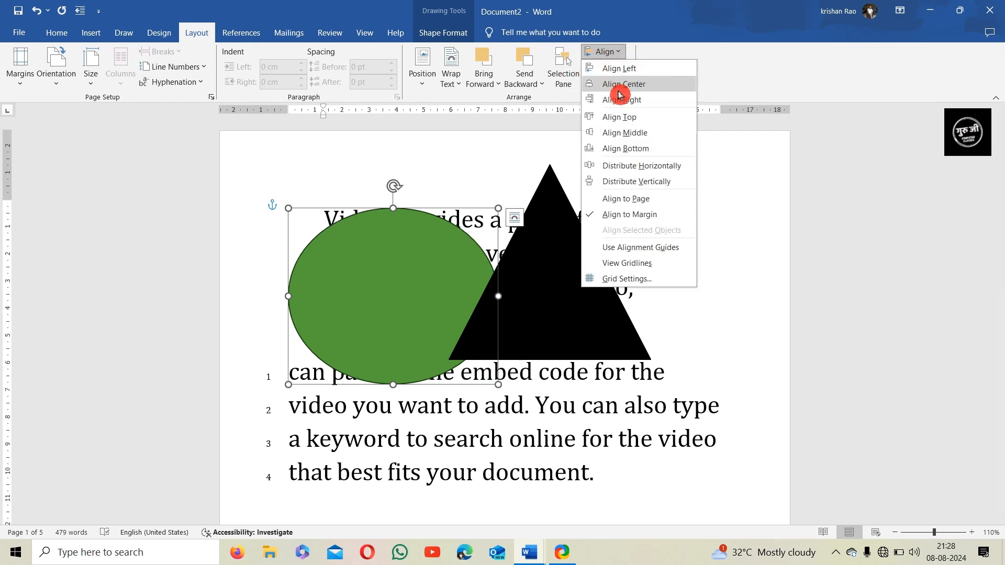
click(621, 90)
click(616, 54)
click(627, 100)
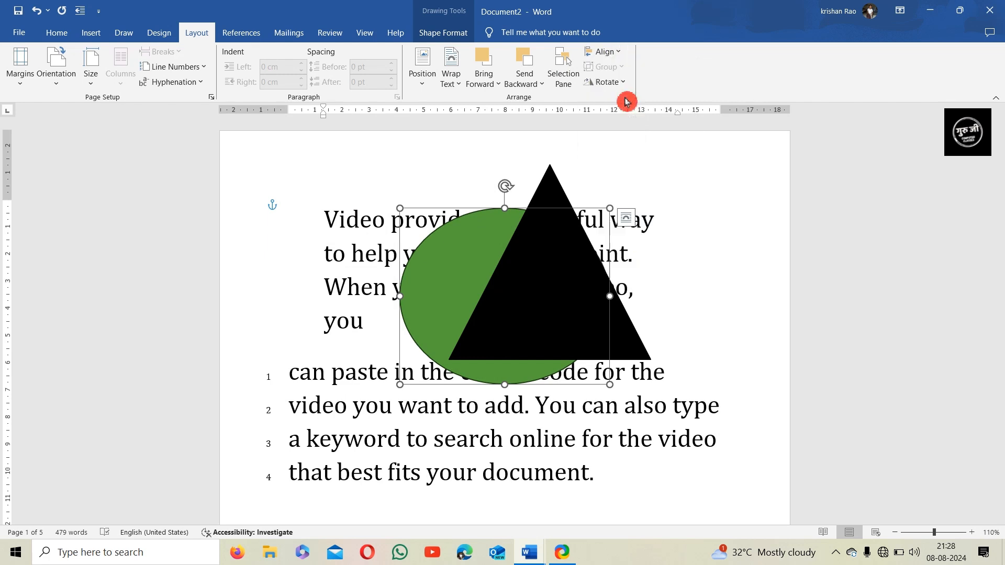
Step: Align the oval to the bottom margin and check where it sits on the page
click(613, 57)
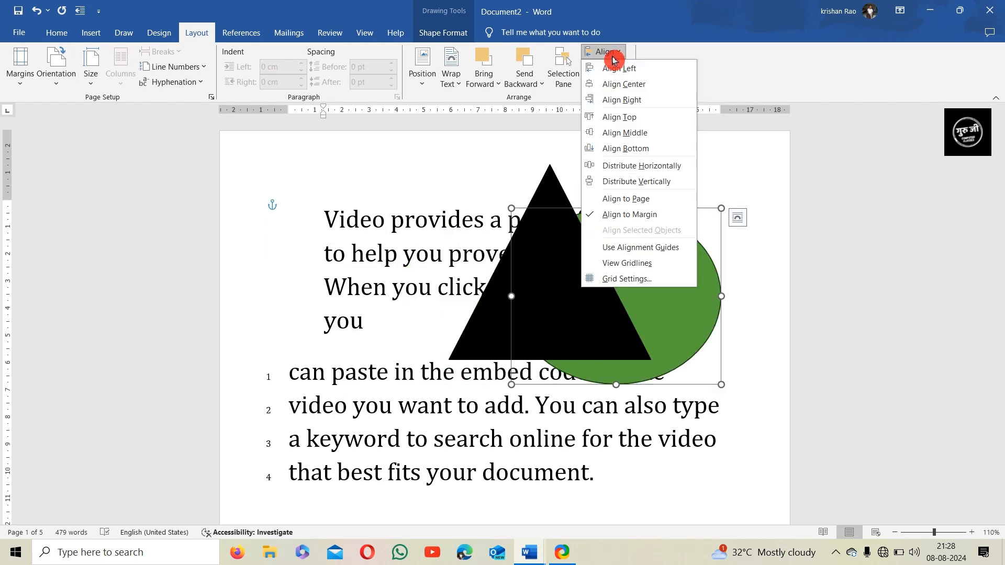
click(621, 151)
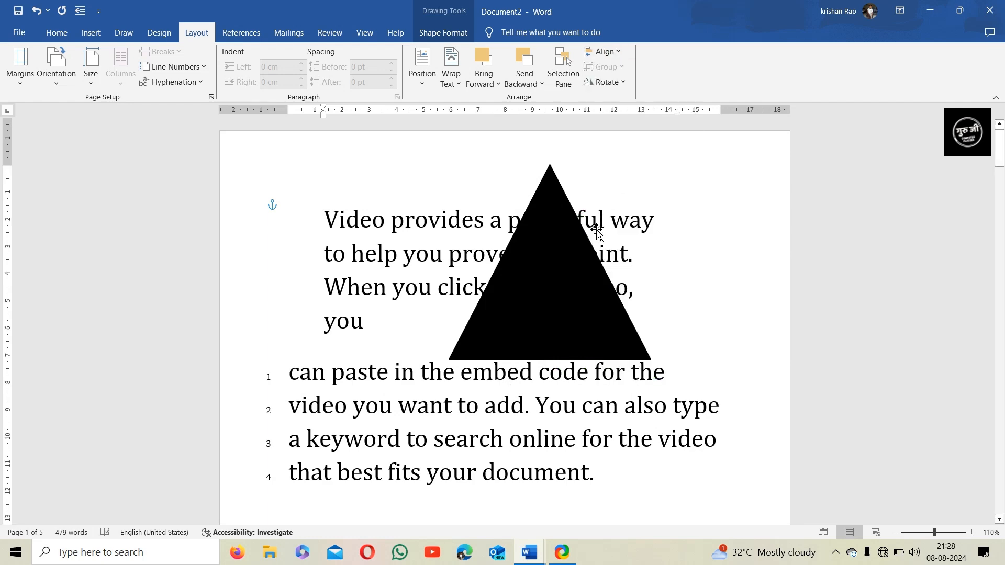
scroll(599, 231, down, 5)
scroll(596, 238, down, 2)
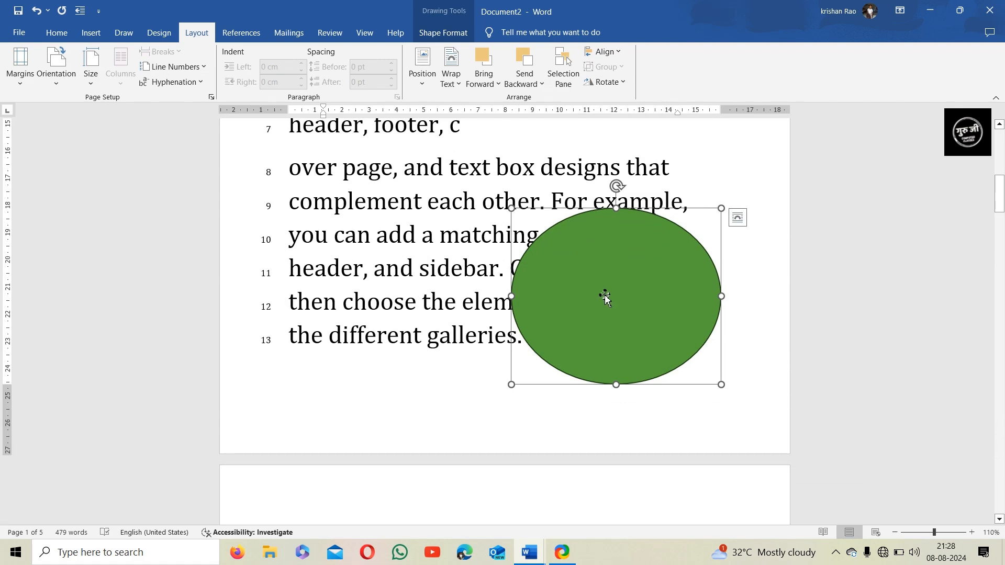
scroll(583, 281, up, 7)
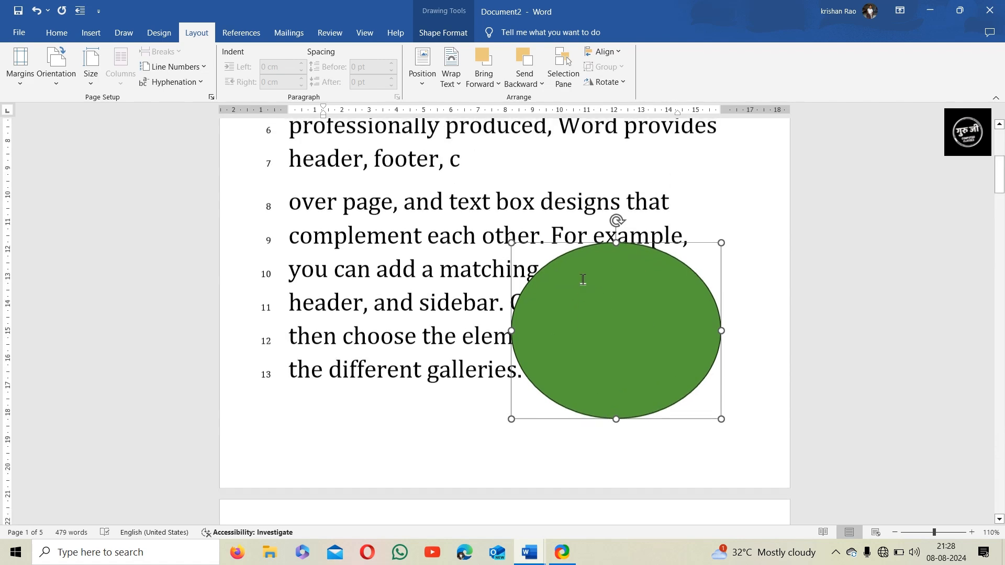
Step: Align the oval to the vertical middle between the page margins
click(608, 59)
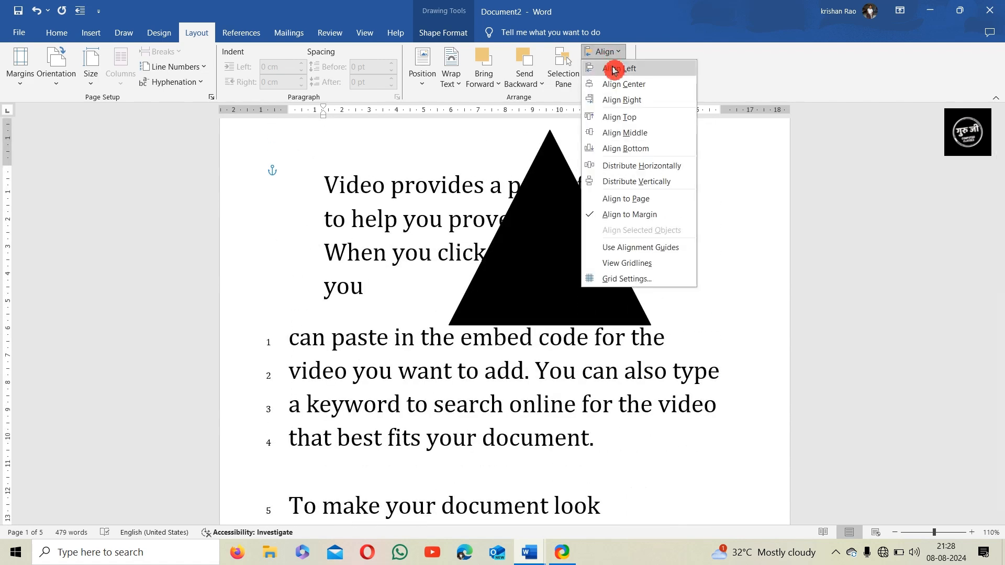
click(618, 131)
scroll(607, 293, down, 1)
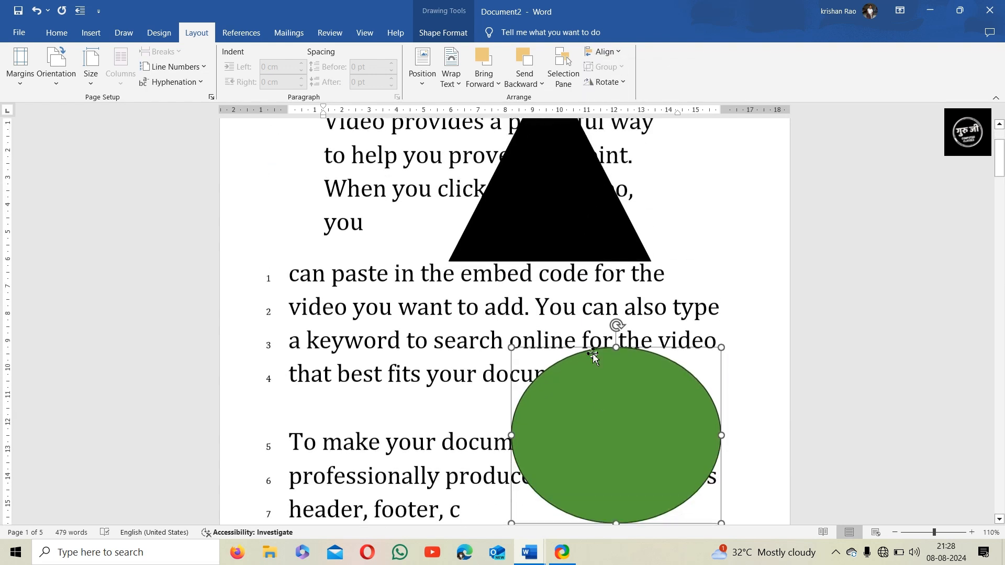
scroll(610, 262, up, 2)
Step: View the triangle's Rotate options without applying any, and move the green oval up toward the triangle
click(564, 264)
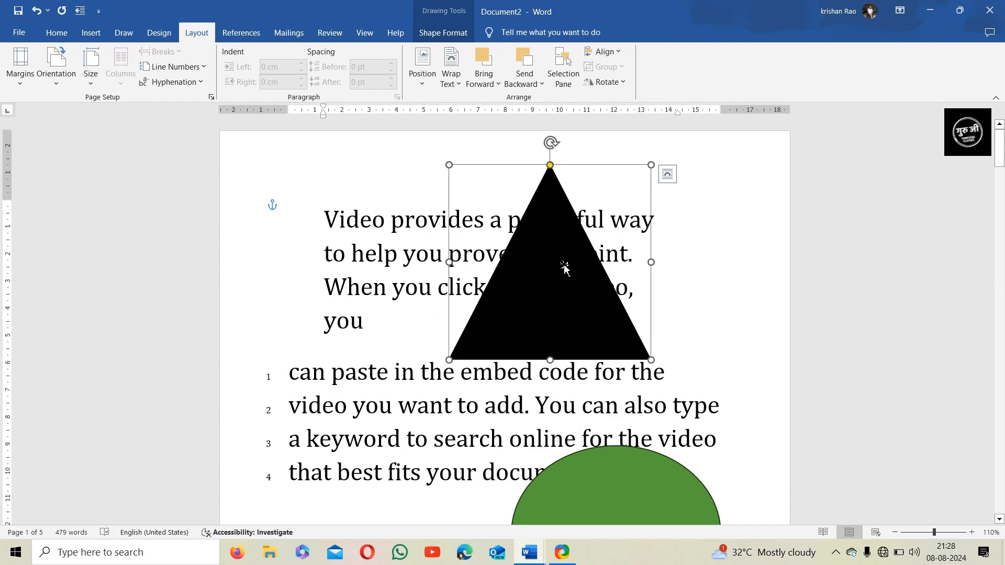
click(611, 90)
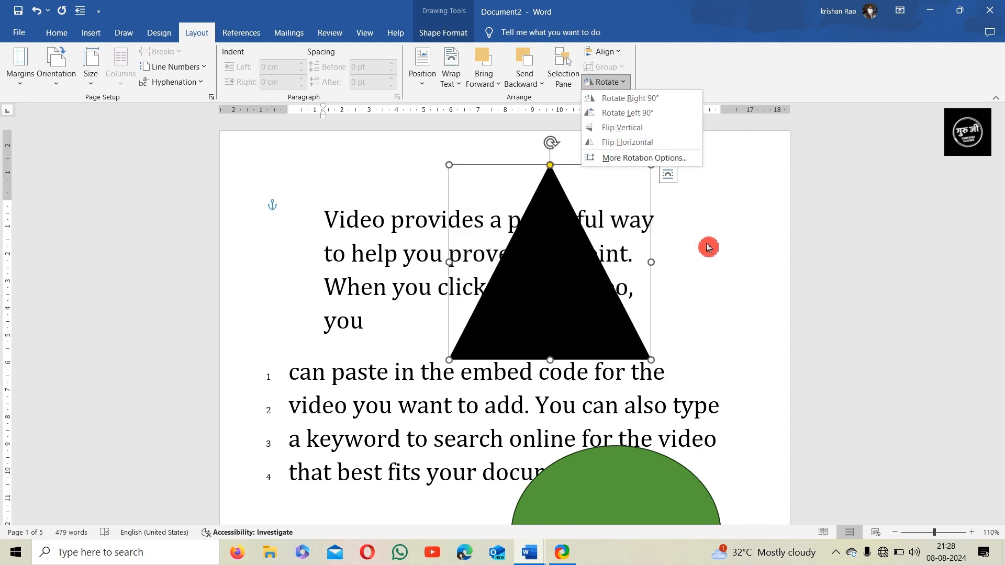
key(Escape)
click(614, 479)
drag(620, 482, 640, 266)
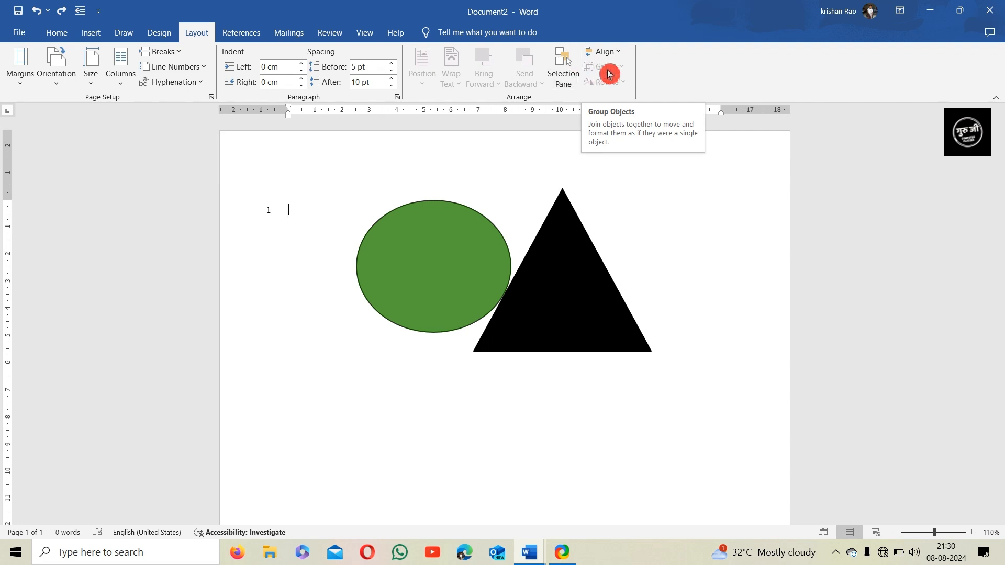
Step: Reposition the oval and the triangle so that the triangle covers the oval's right part
click(570, 321)
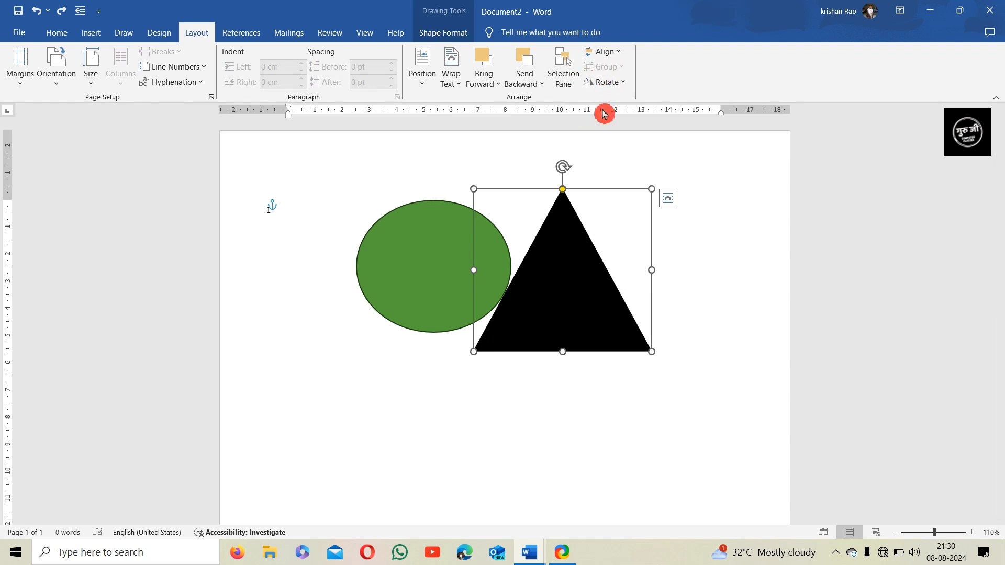
click(412, 261)
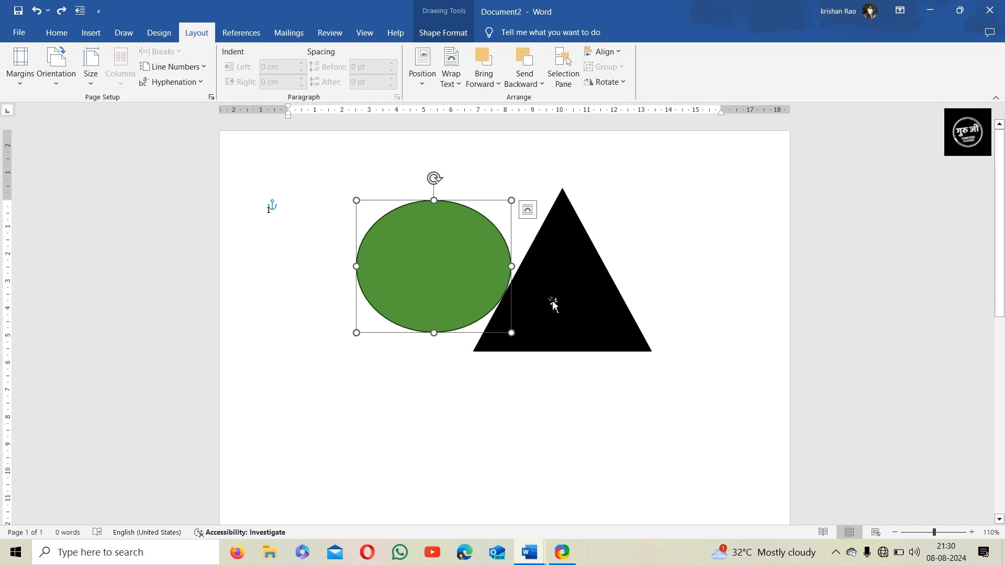
drag(474, 281, 446, 262)
drag(560, 313, 461, 274)
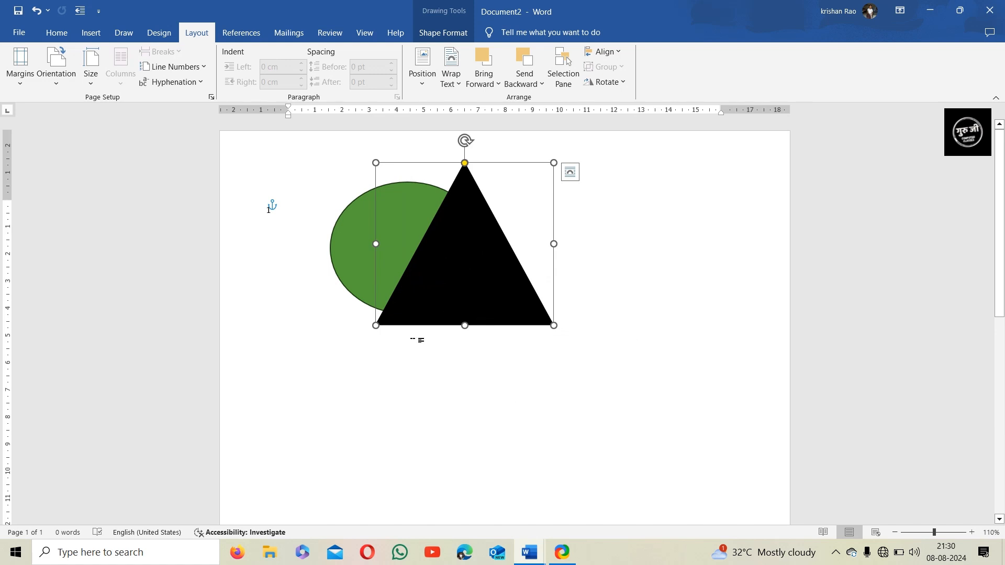
click(487, 414)
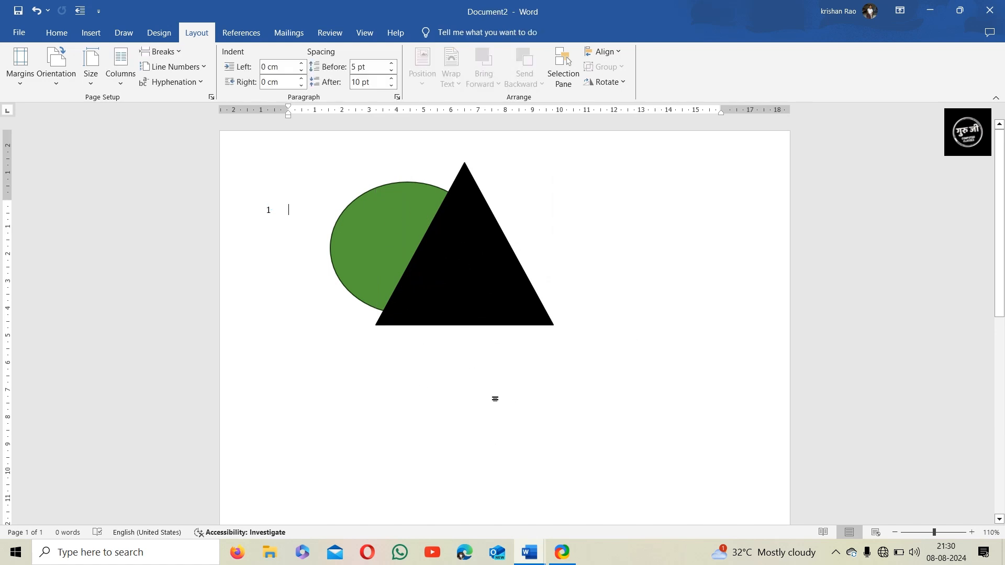
Step: Group the triangle with the oval and move the group slightly down and to the right
click(460, 297)
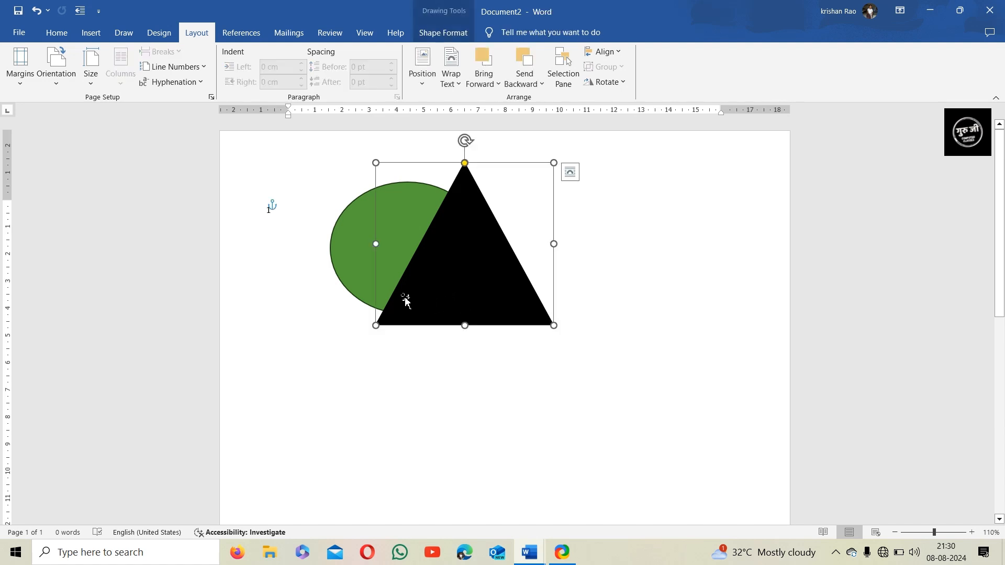
key(ctrl)
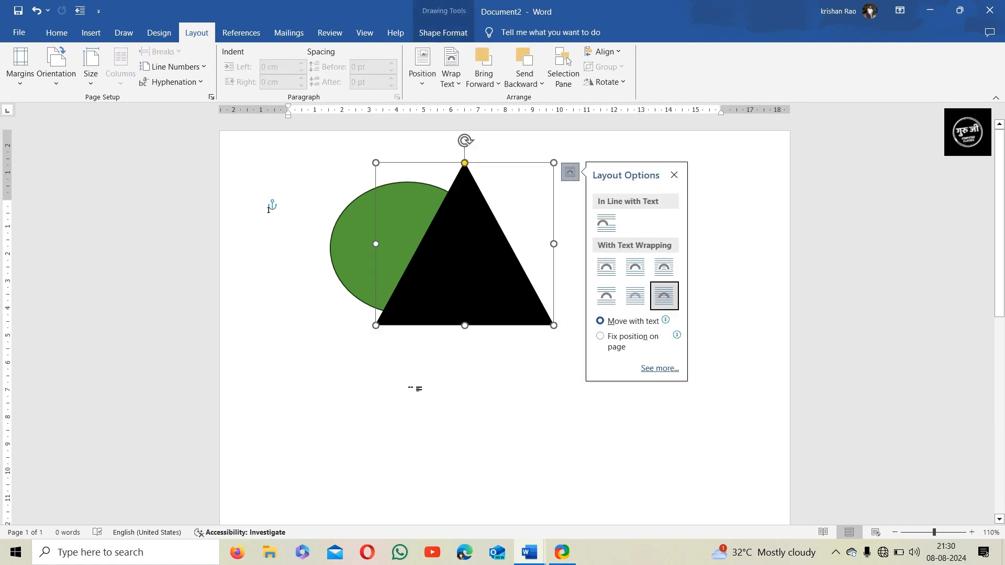
ctrl+click(354, 264)
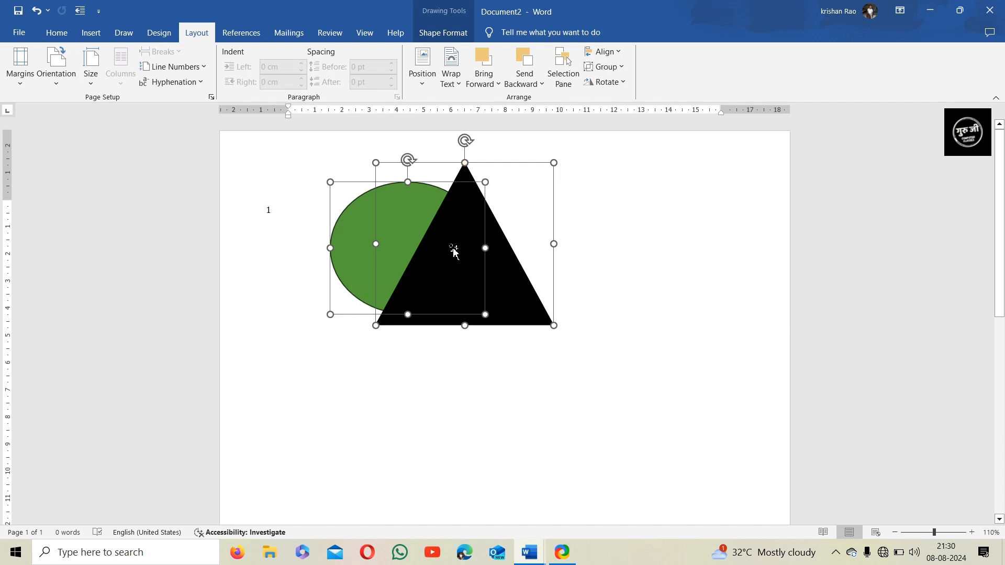
click(611, 70)
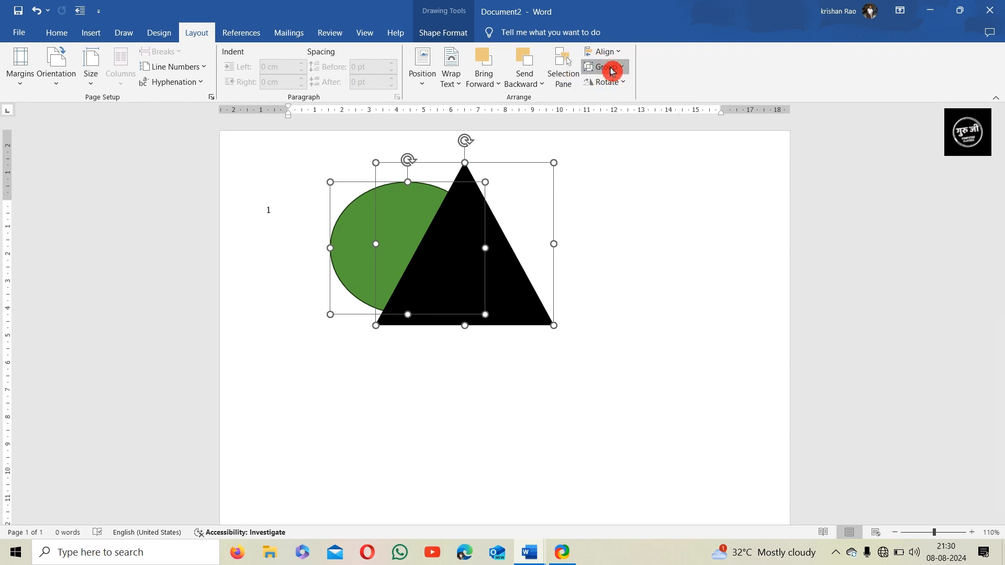
click(610, 87)
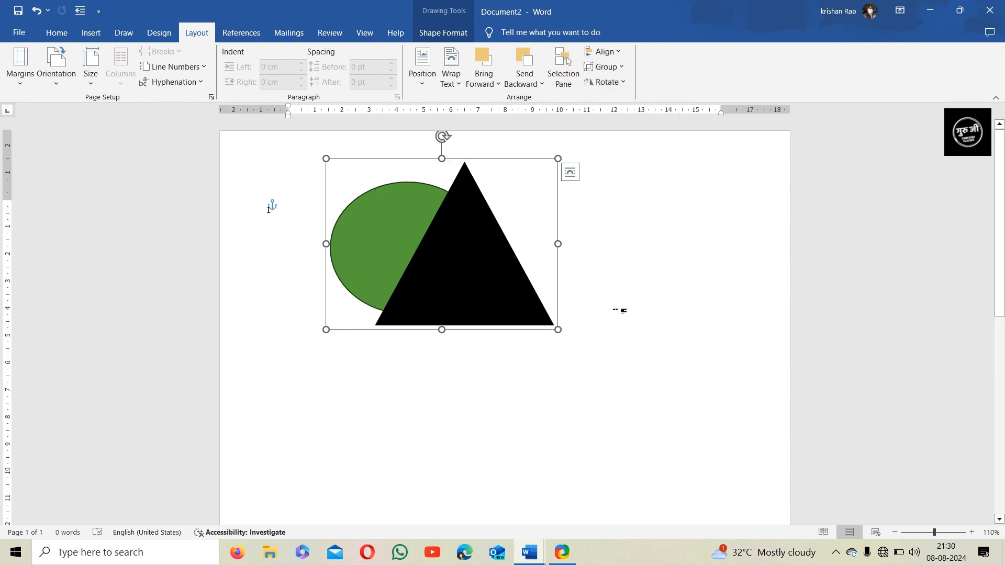
drag(466, 283, 503, 300)
Step: Ungroup the shapes and move the triangle to the right and the oval up and left so they stand apart
click(604, 67)
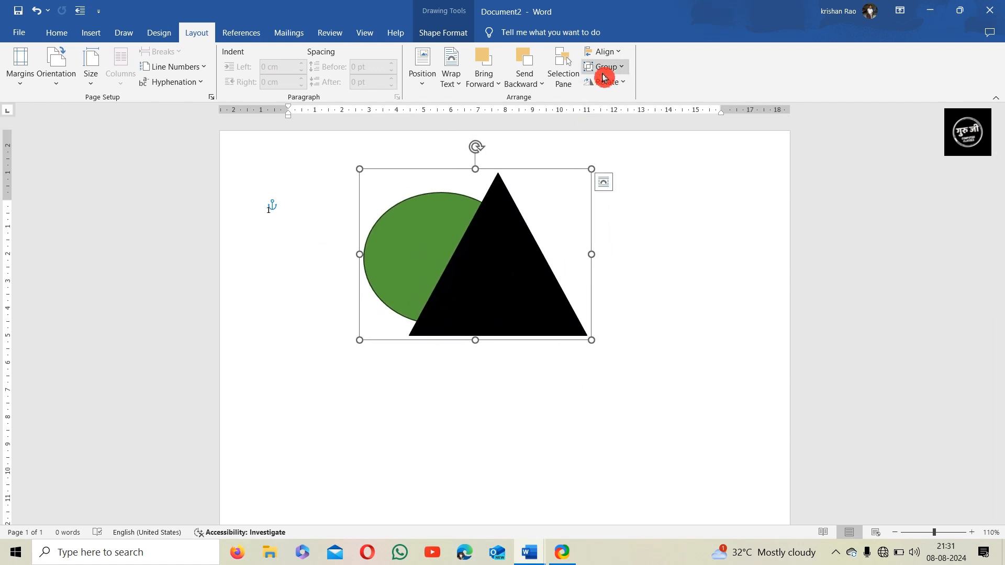
click(610, 101)
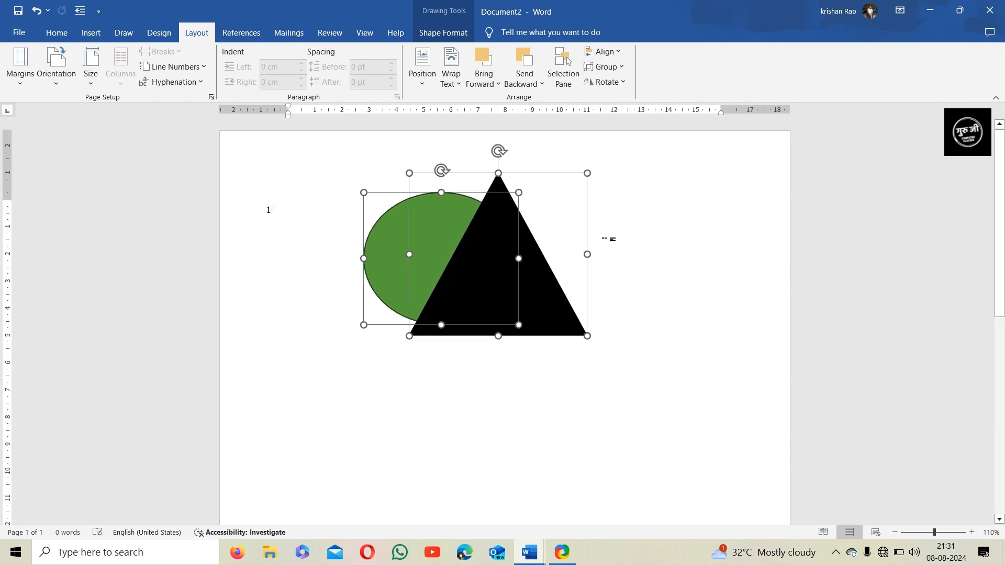
click(655, 265)
click(524, 296)
drag(524, 297, 654, 292)
click(451, 292)
drag(451, 292, 436, 256)
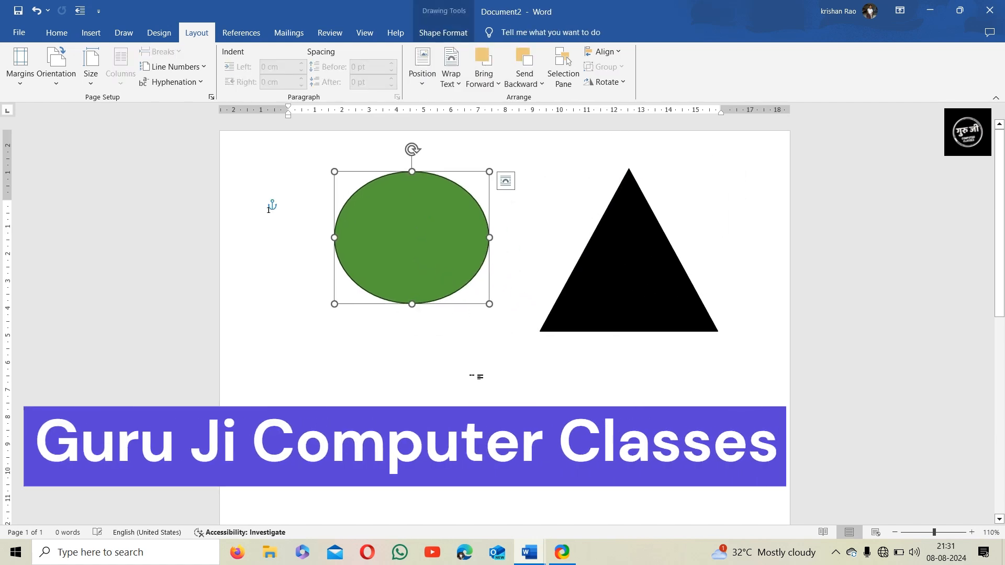
click(596, 396)
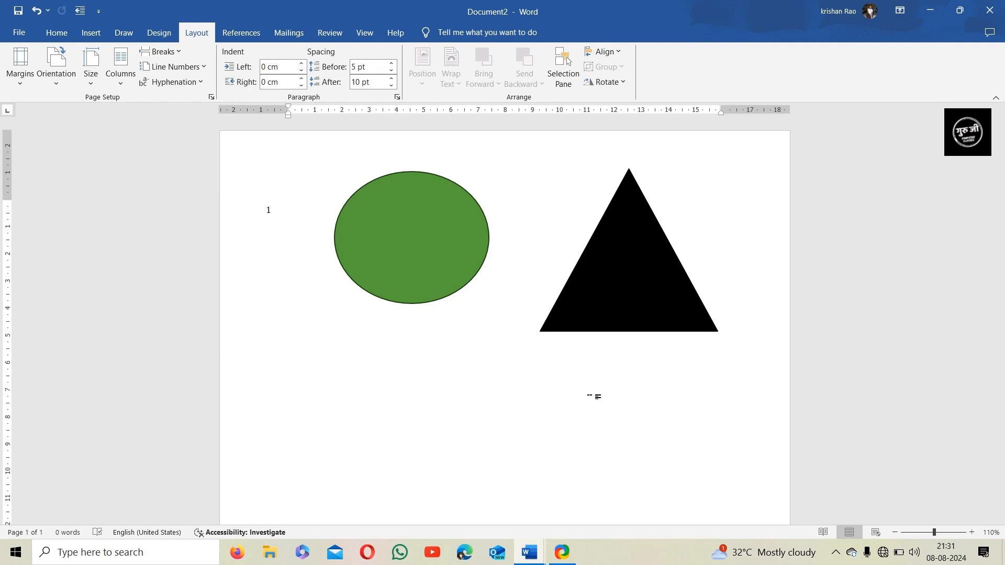
Step: Move the black triangle back left so it stands close beside the oval, and deselect it
click(628, 312)
drag(621, 271, 544, 260)
click(569, 375)
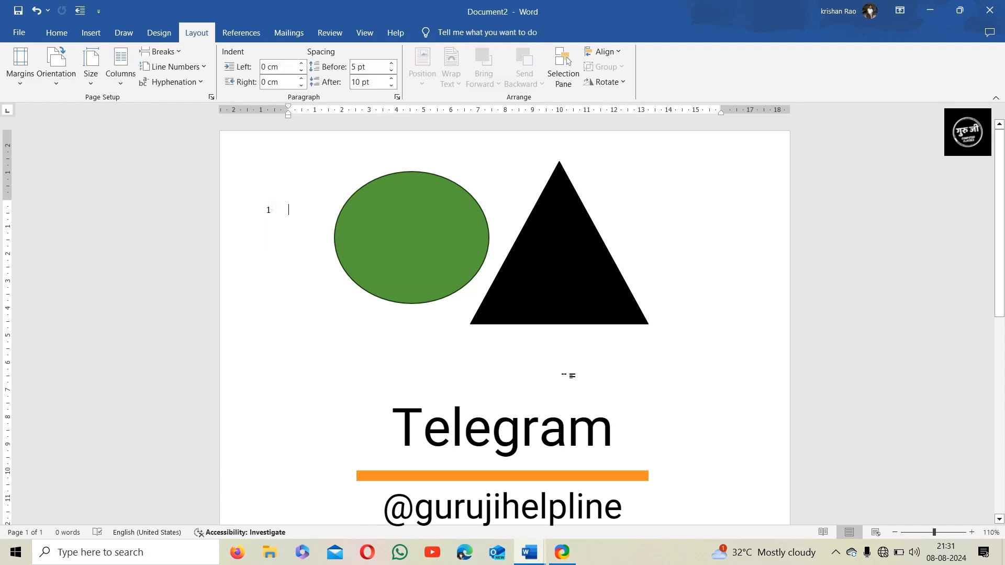